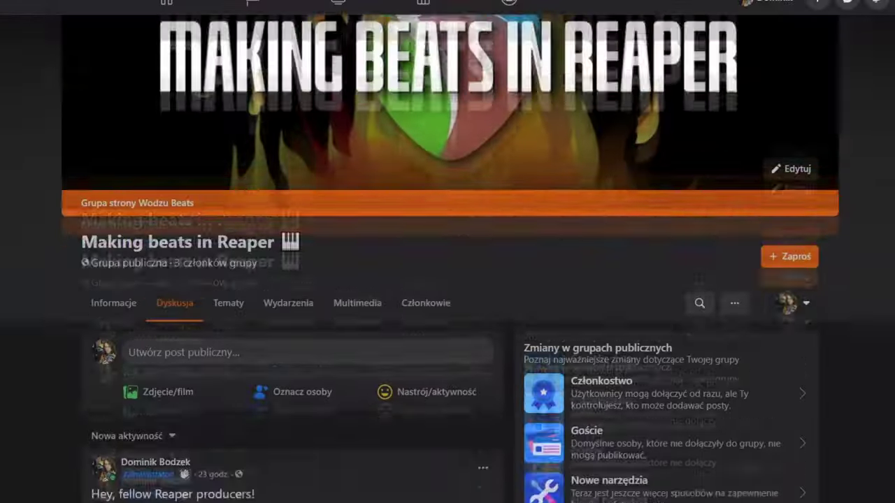
# Step: Look through the Making beats in Reaper group page on Facebook
pyautogui.scroll(-5, 292, 279)
pyautogui.scroll(2, 292, 280)
pyautogui.scroll(-5, 292, 279)
pyautogui.scroll(5, 292, 279)
pyautogui.scroll(10, 292, 279)
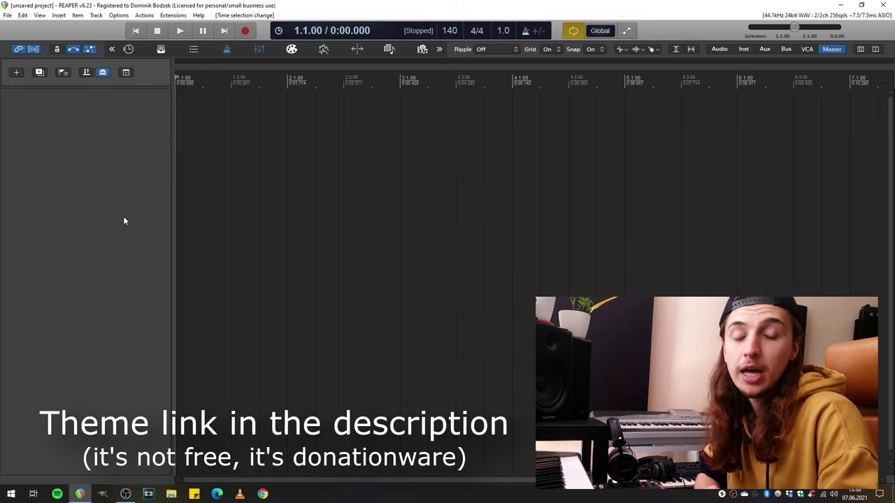
# Step: Switch to REAPER and change the theme to Default and back to I Logic V 2.65
pyautogui.click(118, 15)
pyautogui.moveTo(246, 363)
pyautogui.click(391, 241)
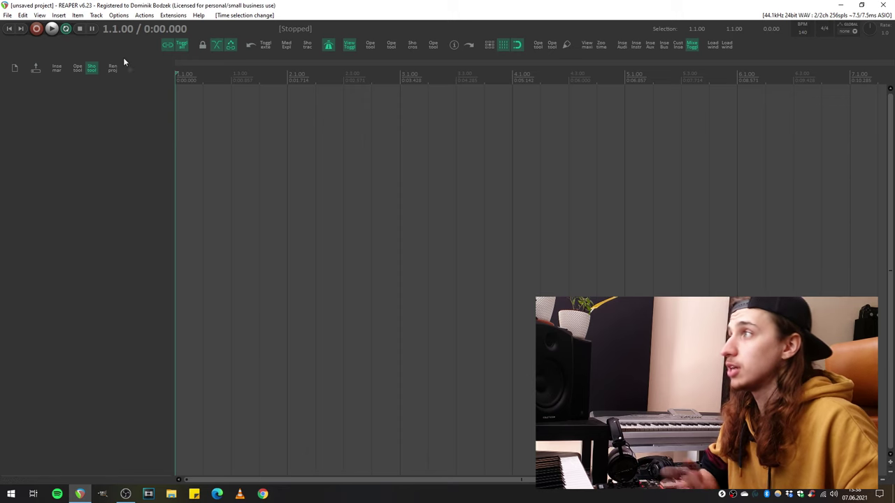
pyautogui.click(118, 15)
pyautogui.moveTo(217, 363)
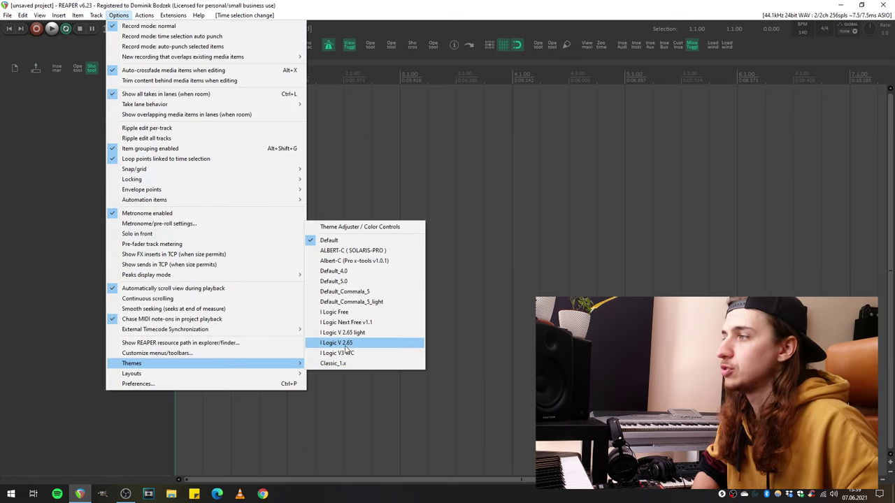
pyautogui.click(347, 344)
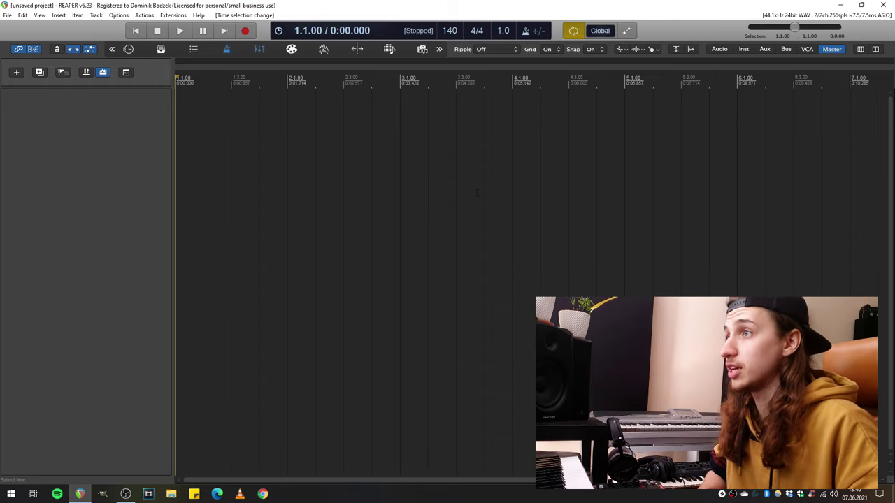
# Step: Show the mixer and insert a long run of empty tracks in it
pyautogui.hotkey('ctrl', 'm')
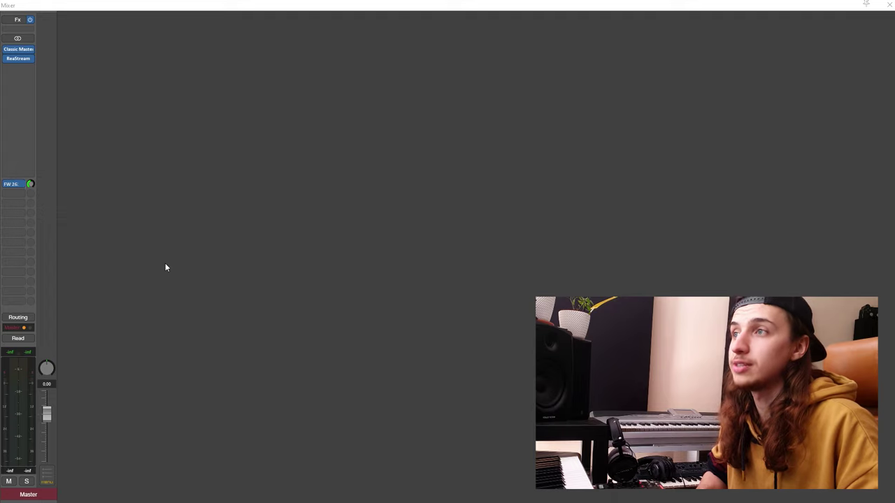
pyautogui.hotkey('ctrl', 't')
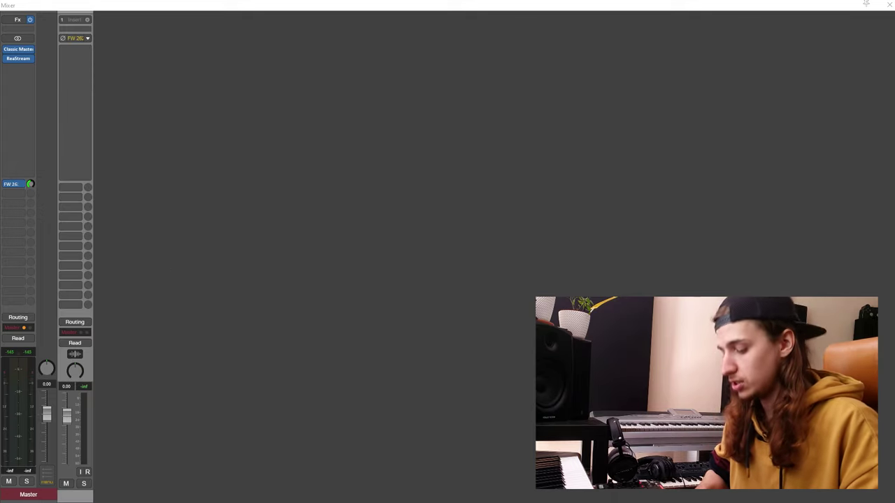
pyautogui.hotkey('ctrl', 't')
pyautogui.hotkey('ctrl', 't')
pyautogui.hotkey('ctrl', 't')
pyautogui.hotkey('ctrl', 't')
pyautogui.hotkey('ctrl', 't')
pyautogui.hotkey('ctrl', 't')
pyautogui.hotkey('ctrl', 't')
pyautogui.hotkey('ctrl', 't')
pyautogui.hotkey('ctrl', 't')
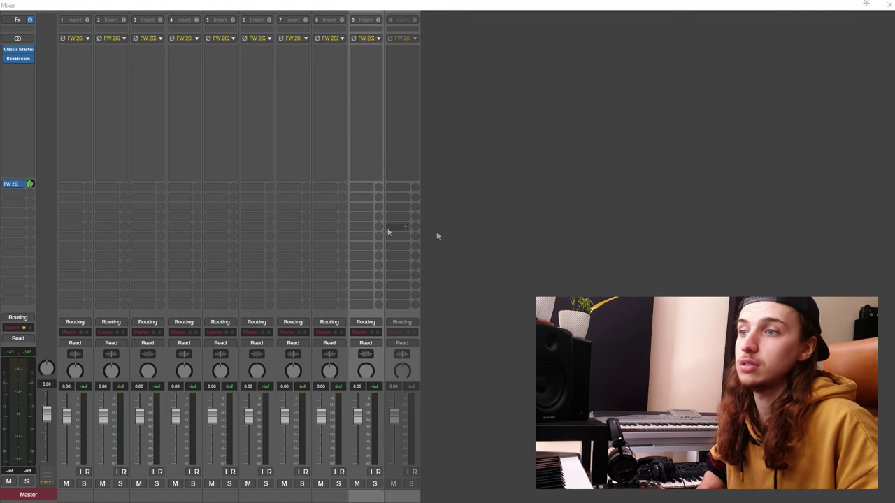
pyautogui.hotkey('ctrl', 't')
pyautogui.hotkey('ctrl', 't')
pyautogui.hotkey('ctrl', 't')
pyautogui.scroll(2, 506, 437)
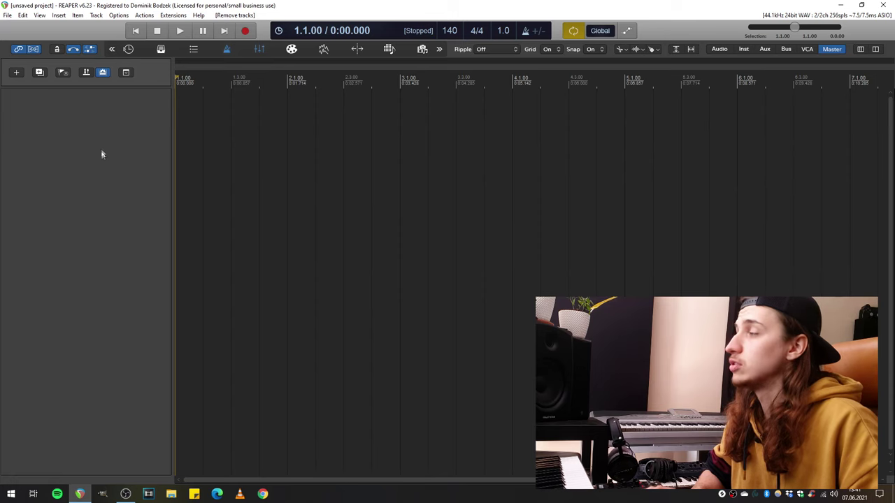
# Step: Insert an audio track named PSEUDO MASTER and lower the Master fader slightly in the mixer
pyautogui.rightClick(100, 143)
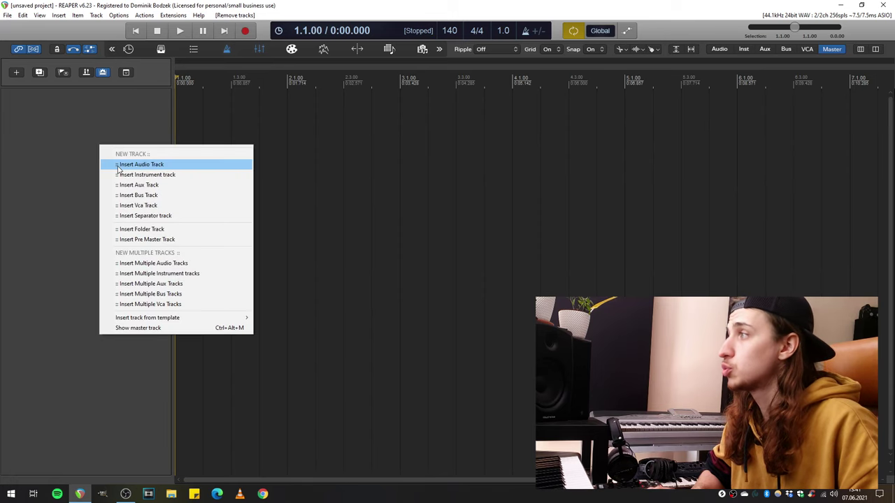
pyautogui.click(119, 167)
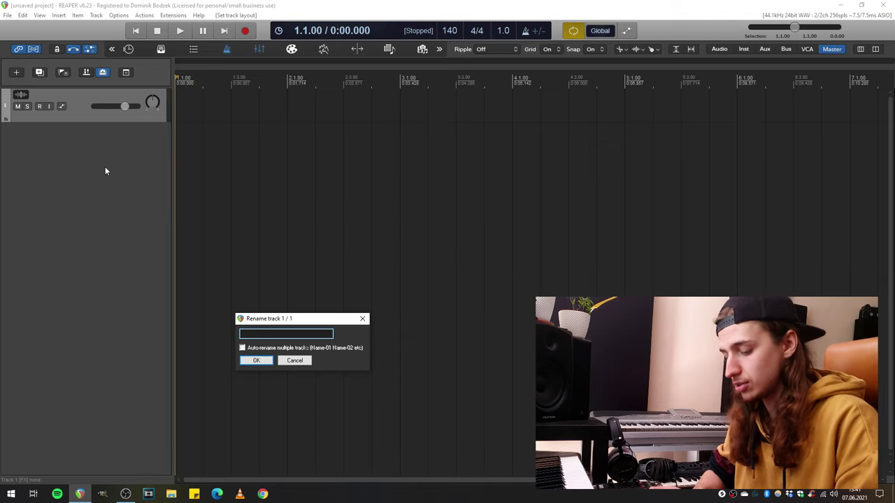
pyautogui.write('PSEUDO MASTER')
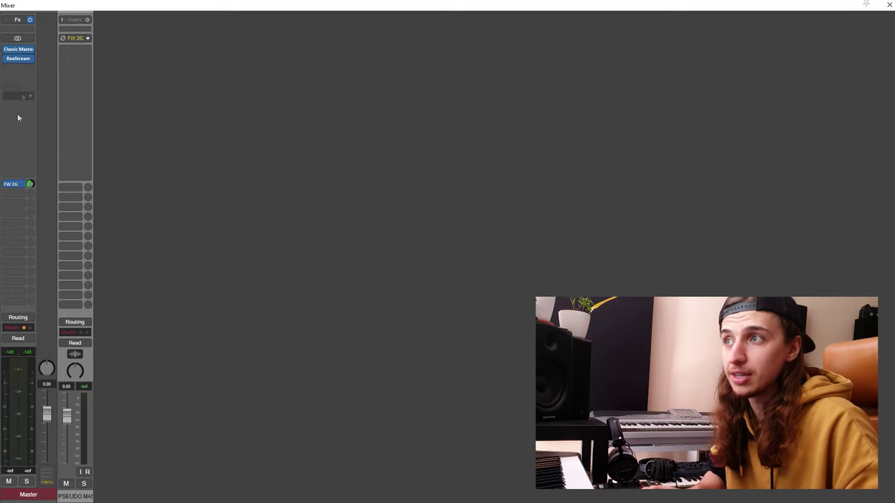
pyautogui.moveTo(48, 421); pyautogui.dragTo(48, 435)
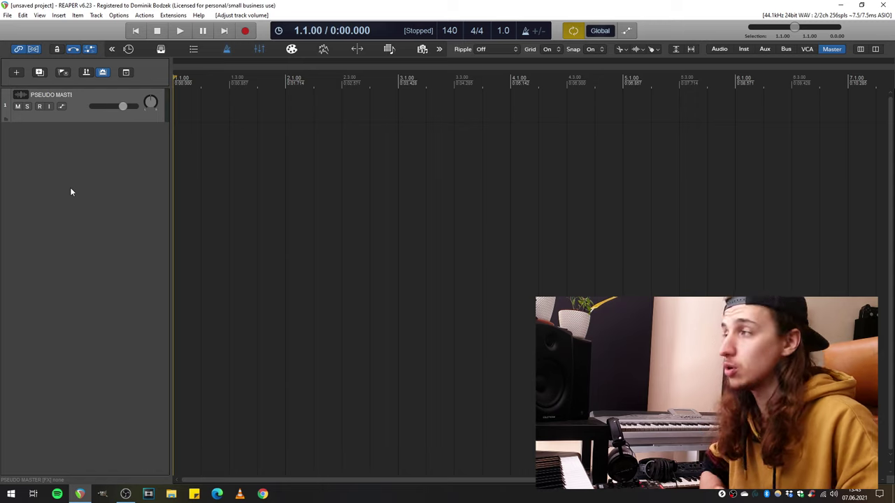
# Step: Insert an audio track named DRUM BUS and nest it inside the PSEUDO MASTER track
pyautogui.rightClick(70, 187)
pyautogui.click(91, 208)
pyautogui.moveTo(280, 318); pyautogui.dragTo(171, 179)
pyautogui.write('DRUM BUS')
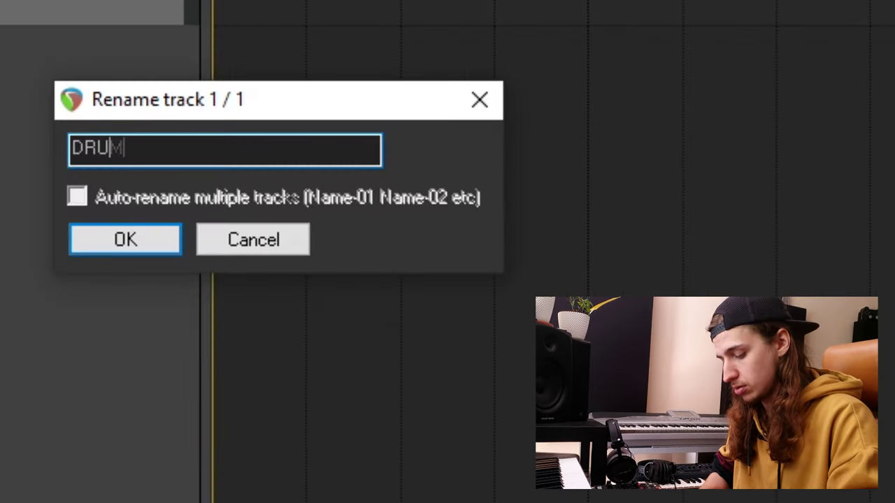
pyautogui.press('Return')
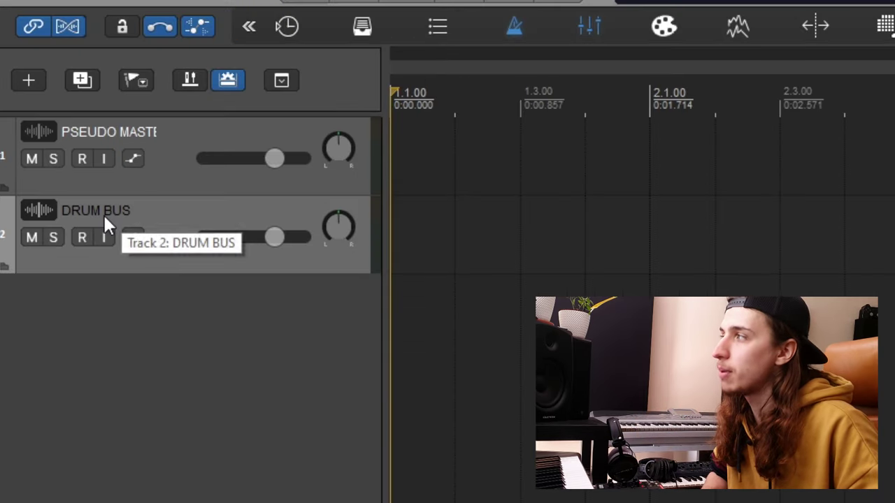
pyautogui.moveTo(103, 213); pyautogui.dragTo(137, 195)
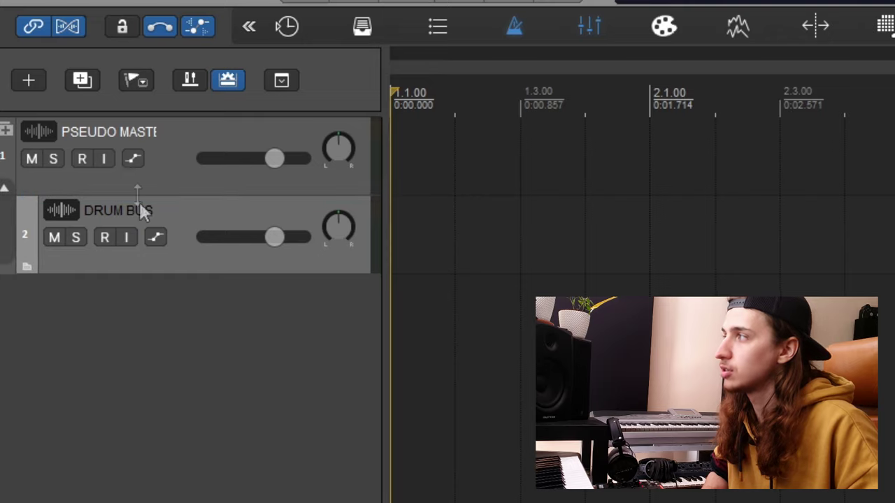
pyautogui.click(181, 178)
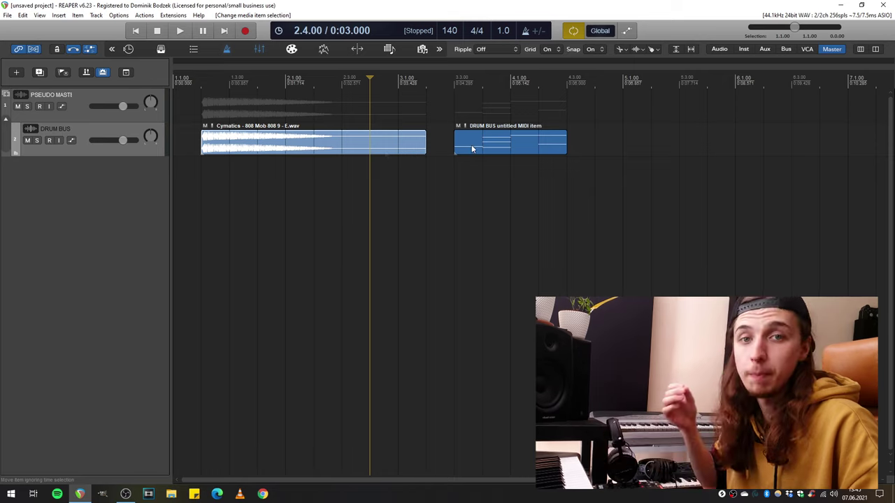
# Step: Show the DRUM BUS track's volume envelope and delete the audio and MIDI items from the track
pyautogui.click(472, 148)
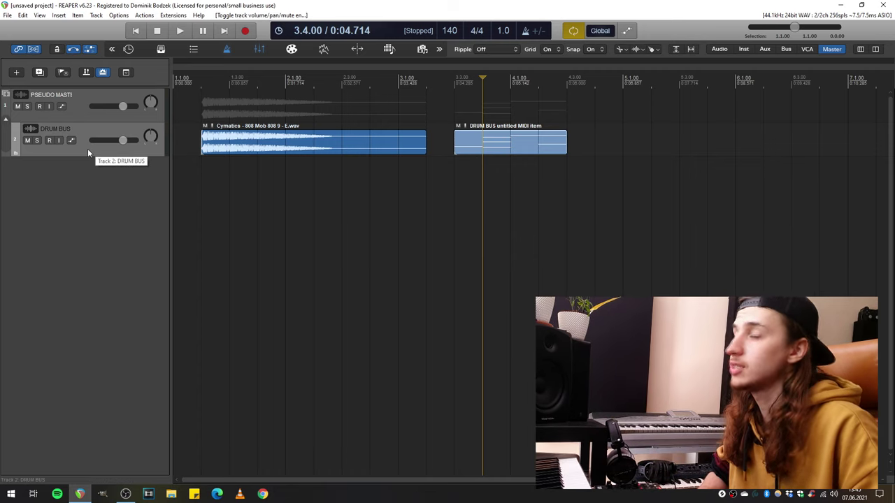
pyautogui.press('v')
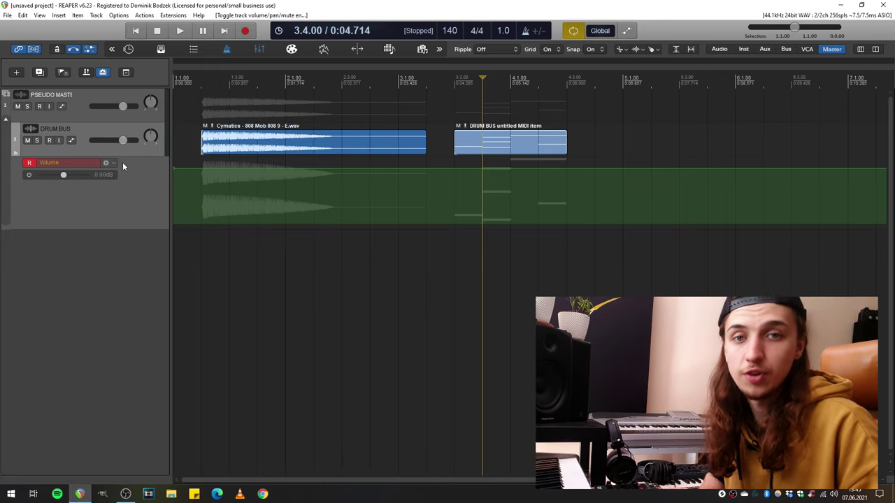
pyautogui.press('Delete')
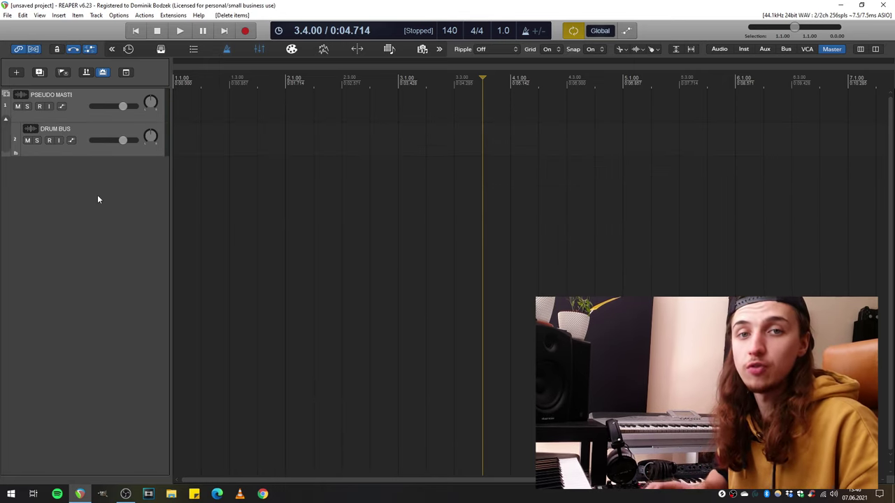
# Step: Insert an audio track named Hi hat and nest it inside the DRUM BUS track
pyautogui.rightClick(97, 194)
pyautogui.click(124, 213)
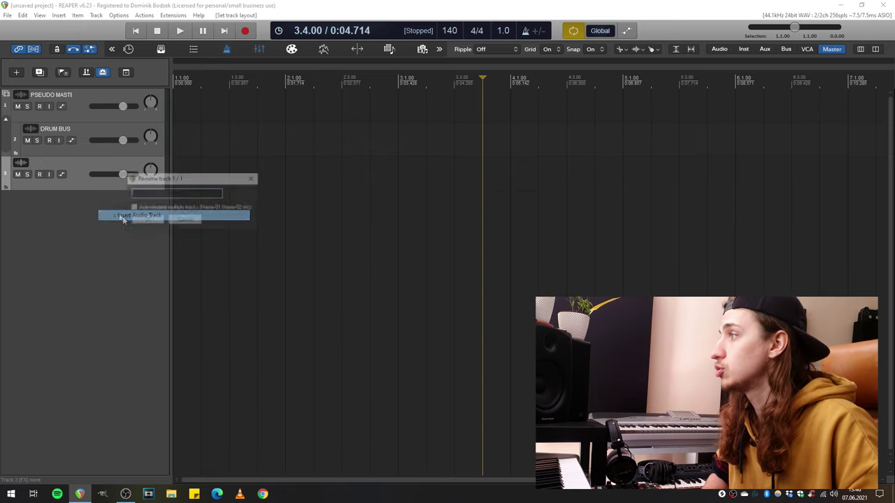
pyautogui.write('Hi')
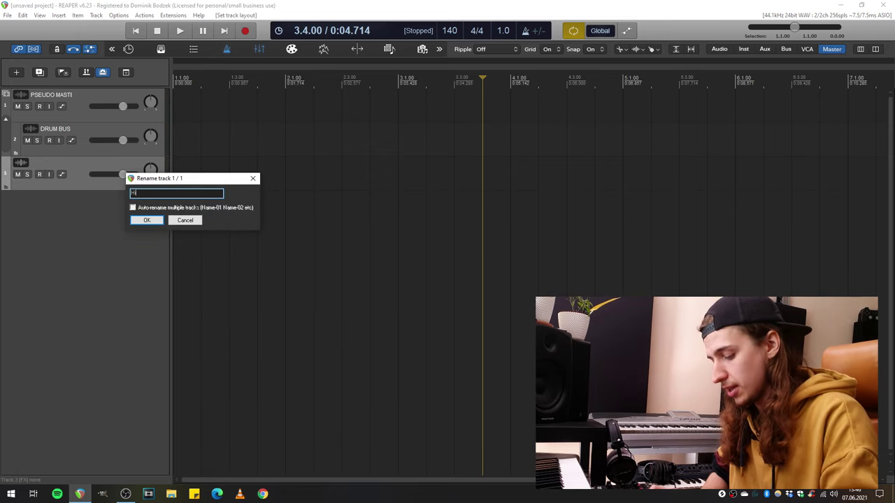
pyautogui.write(' hat')
pyautogui.press('Return')
pyautogui.moveTo(49, 162); pyautogui.dragTo(69, 142)
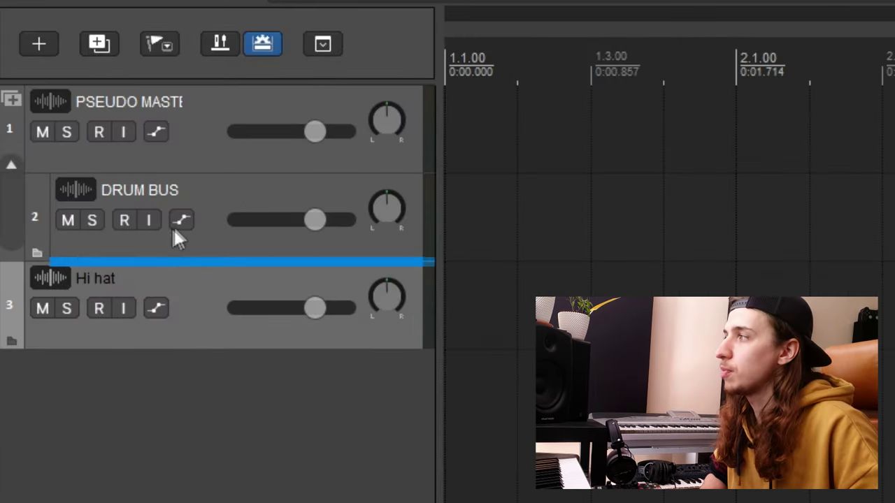
pyautogui.moveTo(174, 228); pyautogui.dragTo(190, 213)
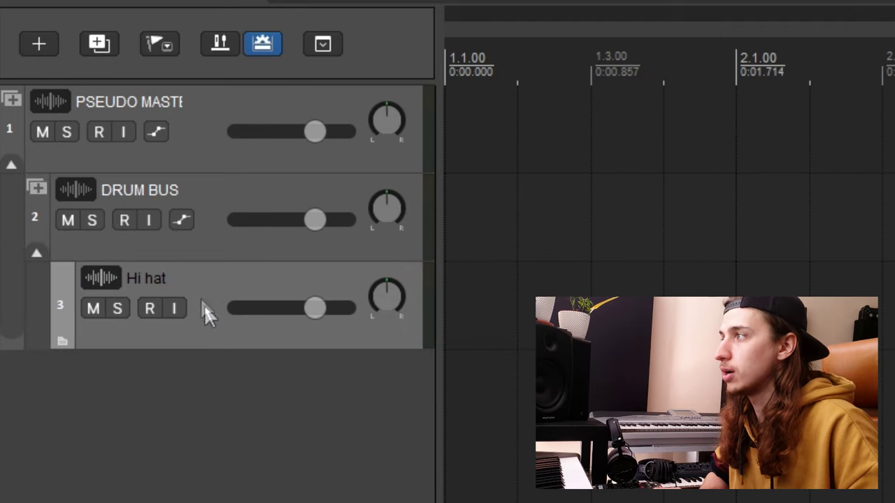
# Step: Enlarge the Hi hat track and add the ReaSamplOmatic5000 (Cockos) instrument to it
pyautogui.moveTo(216, 346); pyautogui.dragTo(224, 420)
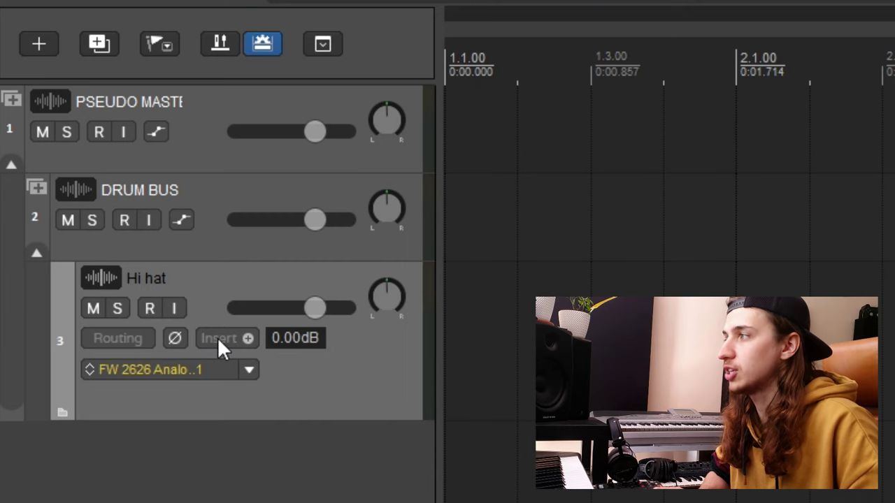
pyautogui.click(218, 337)
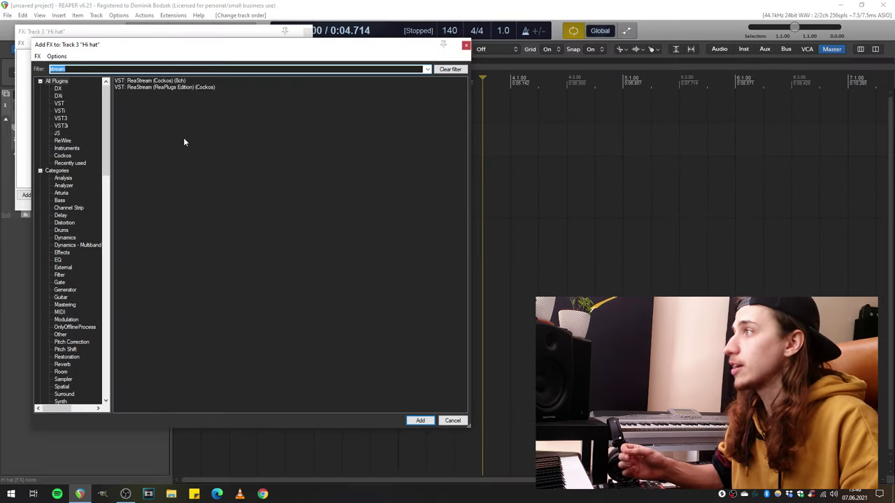
pyautogui.press('BackSpace')
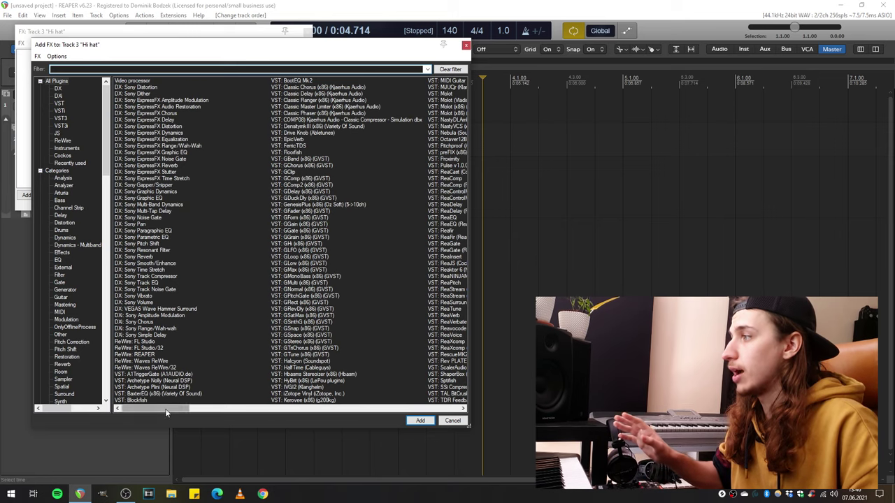
pyautogui.moveTo(166, 412); pyautogui.dragTo(107, 396)
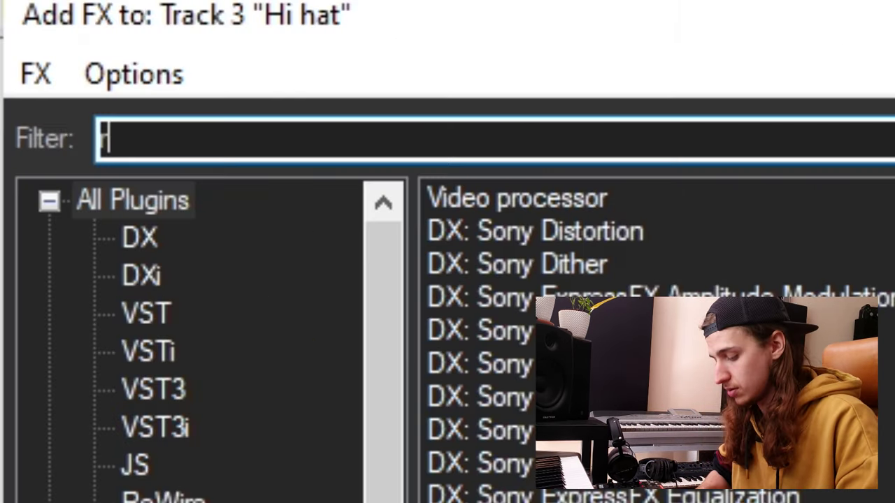
pyautogui.write('reasamplomat')
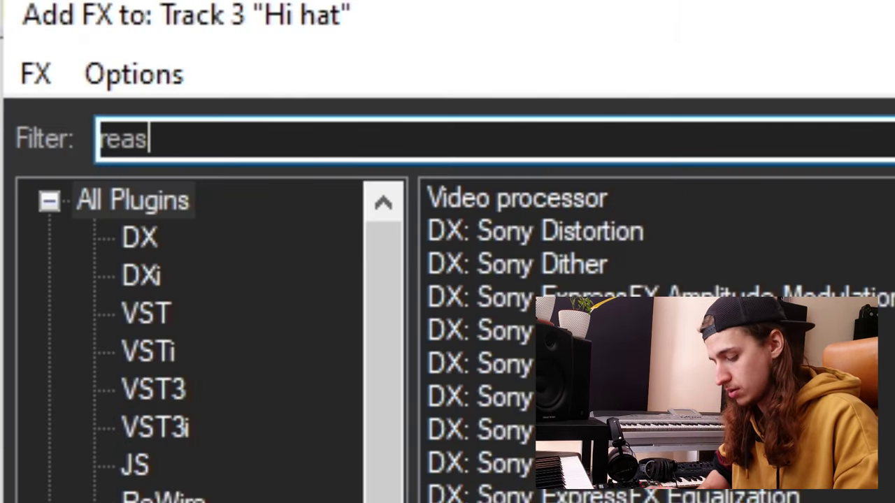
pyautogui.write('ic5000')
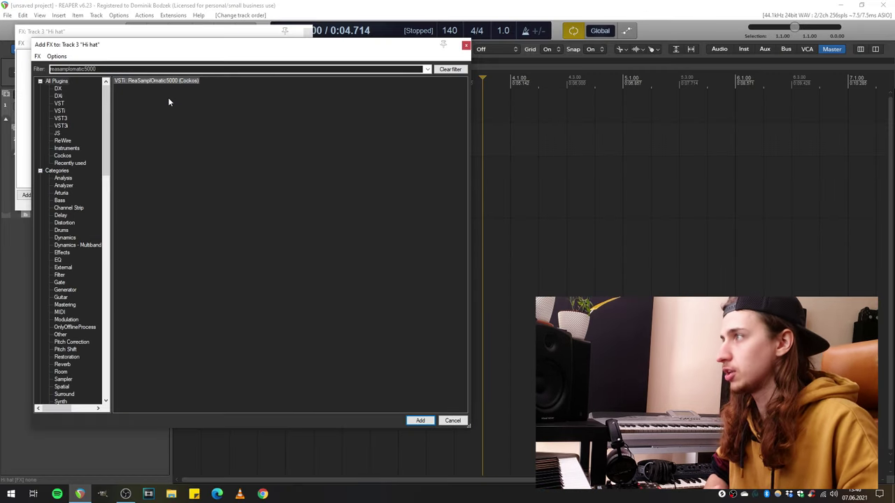
pyautogui.press('Return')
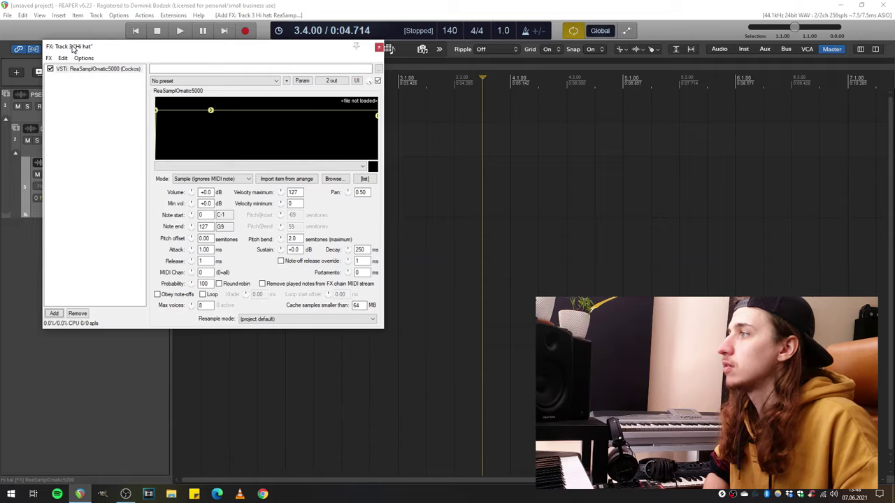
# Step: Move the Hi hat effects window aside, open the Media Explorer and browse to the Kicks sample folder
pyautogui.moveTo(76, 50); pyautogui.dragTo(230, 50)
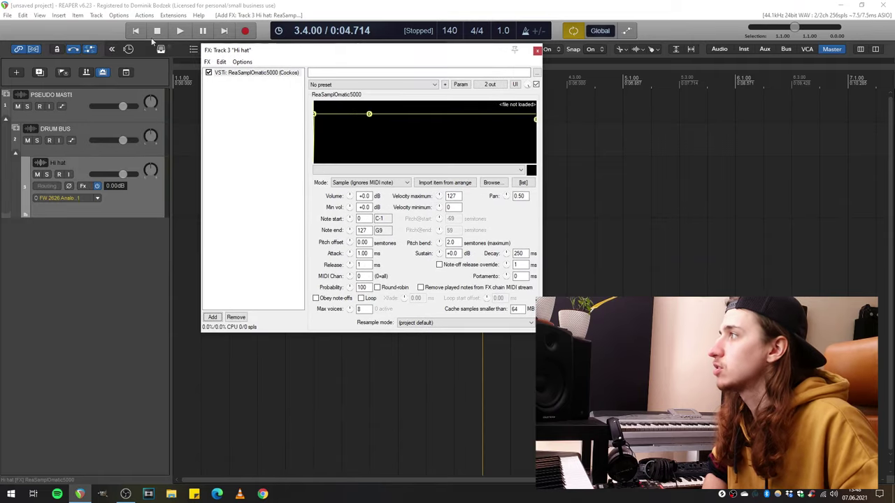
pyautogui.click(39, 16)
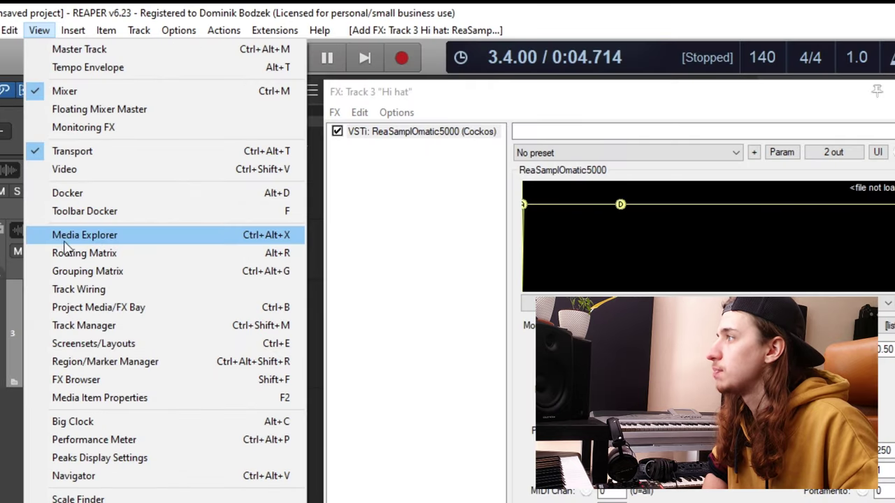
pyautogui.click(272, 242)
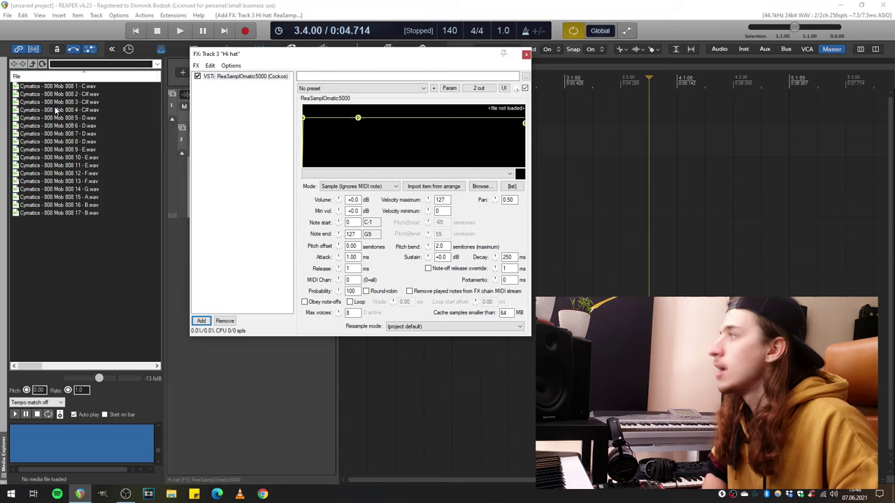
pyautogui.click(32, 63)
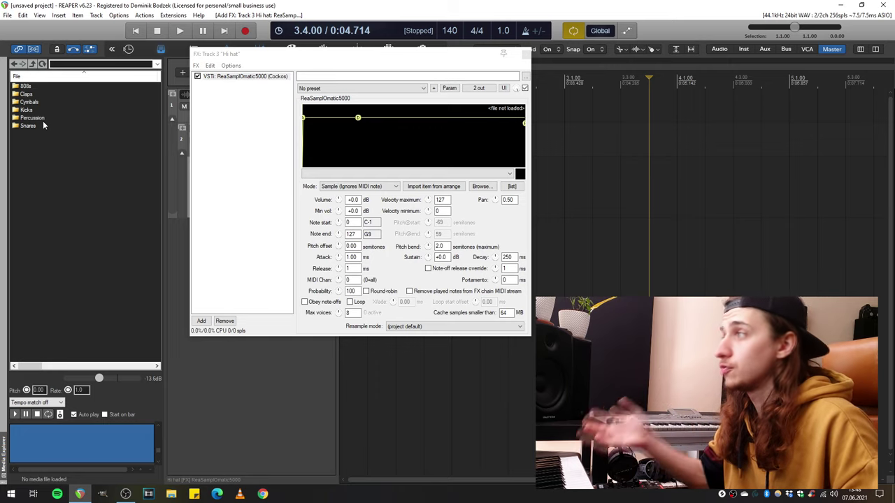
pyautogui.doubleClick(32, 86)
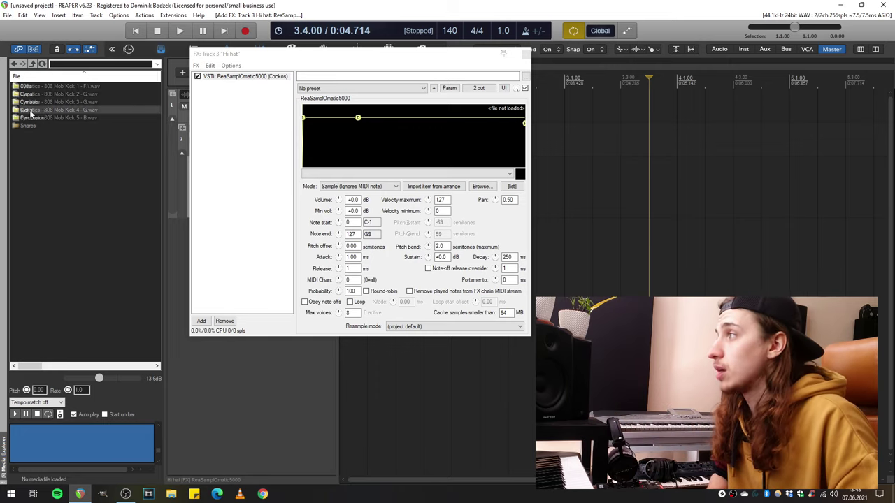
# Step: Go back up from the Kicks folder to the Drums - One Shots sample folder in the Media Explorer
pyautogui.click(33, 65)
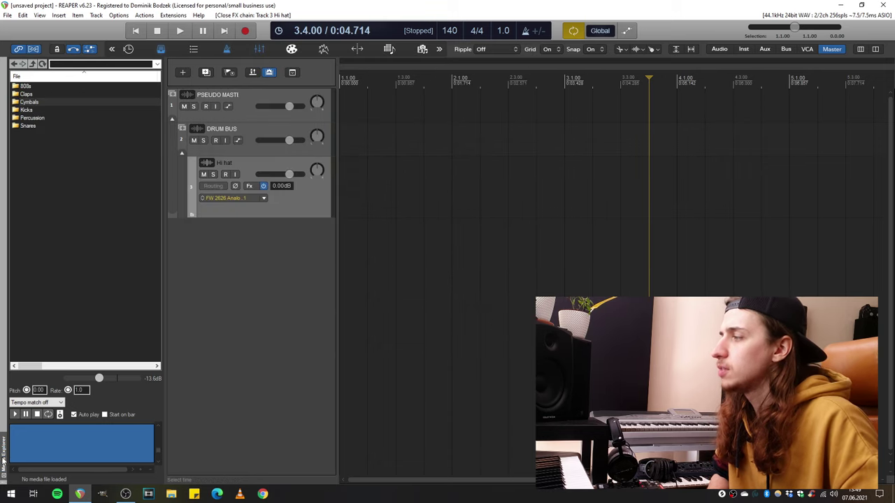
# Step: Detach the Media Explorer into a floating window, dock it in the Docker again and move it to other edges of the main window
pyautogui.moveTo(4, 465); pyautogui.dragTo(357, 274)
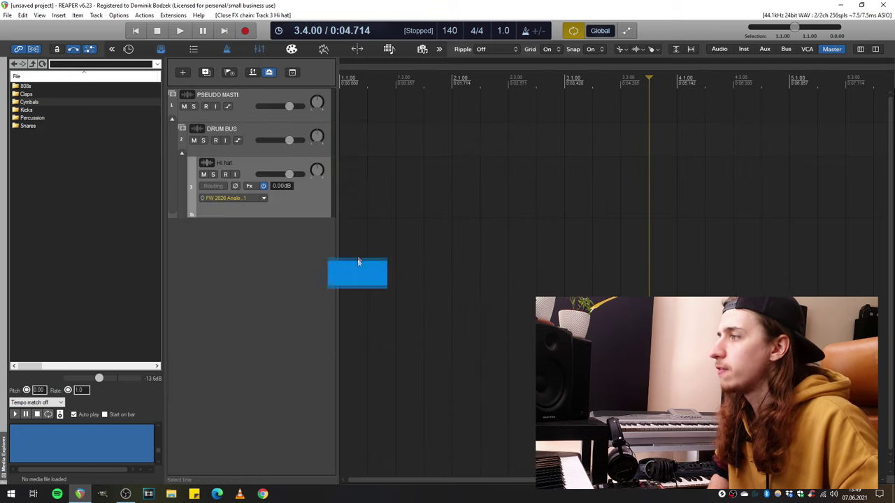
pyautogui.moveTo(288, 33); pyautogui.dragTo(451, 179)
pyautogui.moveTo(260, 184); pyautogui.dragTo(336, 174)
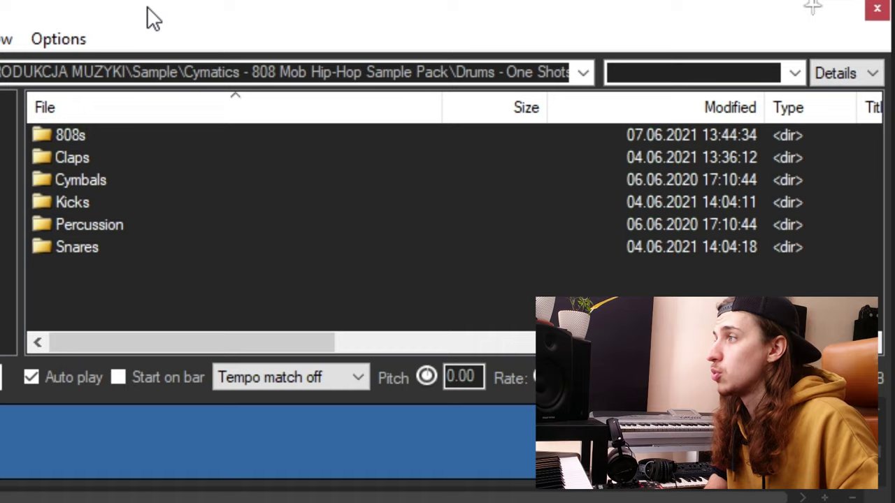
pyautogui.rightClick(347, 170)
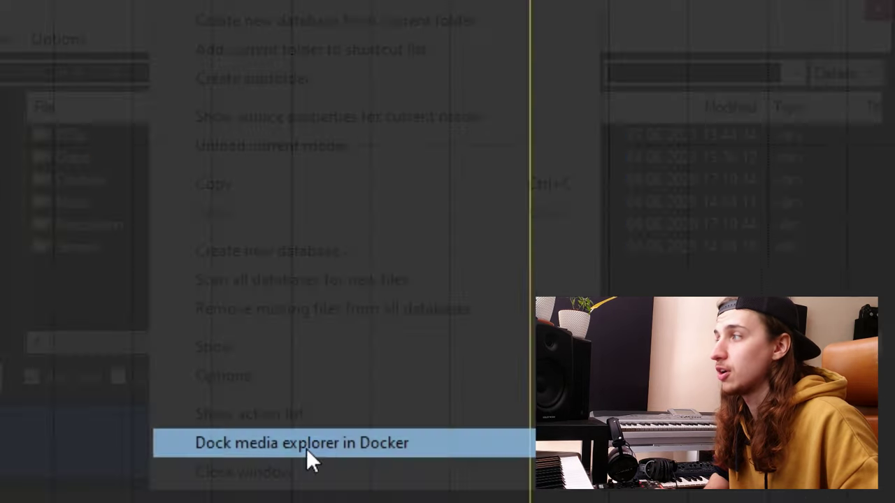
pyautogui.click(306, 448)
pyautogui.moveTo(3, 453); pyautogui.dragTo(244, 420)
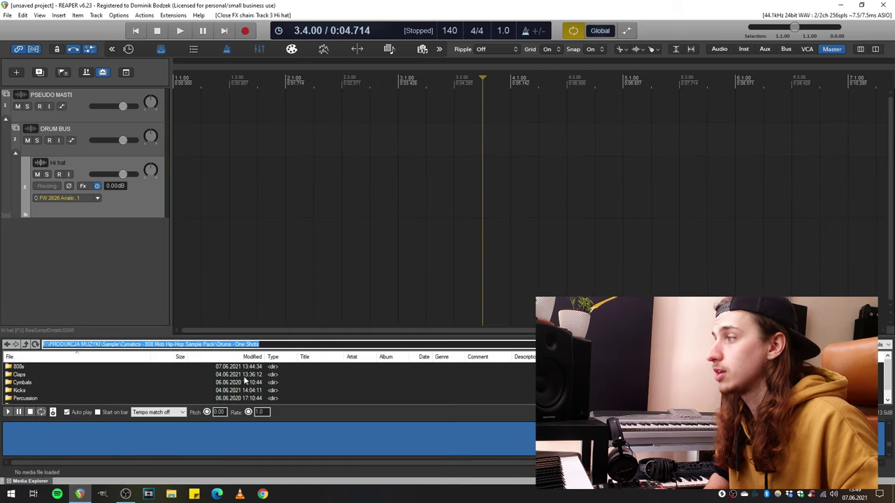
pyautogui.moveTo(16, 482); pyautogui.dragTo(870, 219)
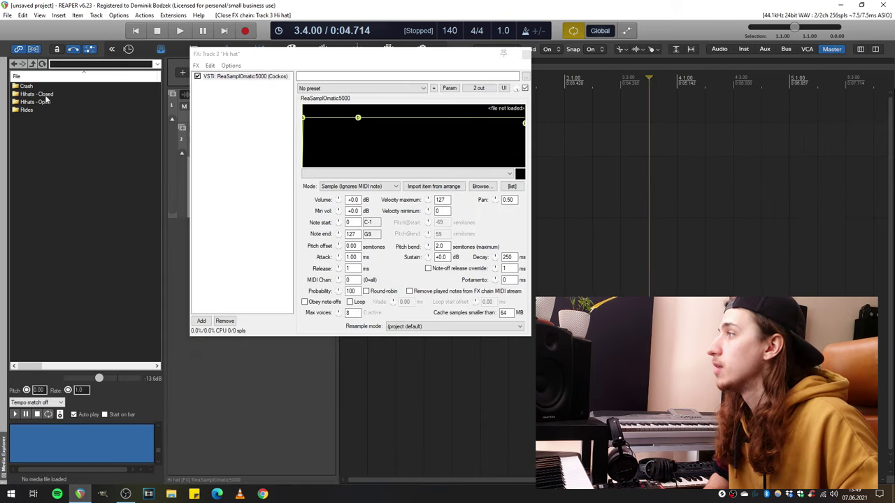
# Step: Open the Hihats - Closed folder and preview the sample Cymatics - 808 Mob Closed Hihat 2.wav
pyautogui.doubleClick(42, 93)
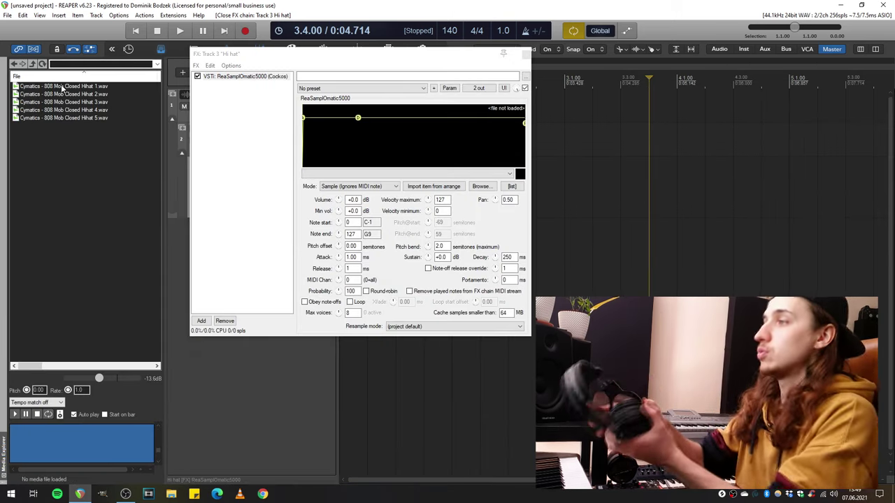
pyautogui.click(52, 94)
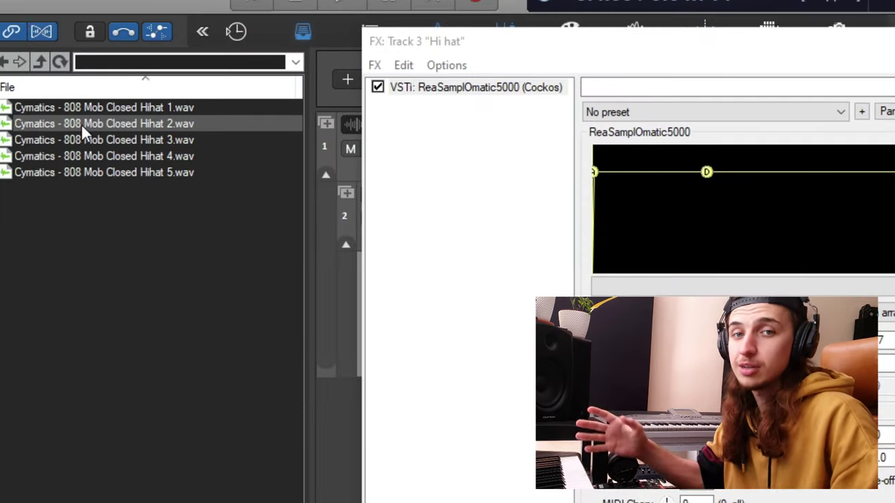
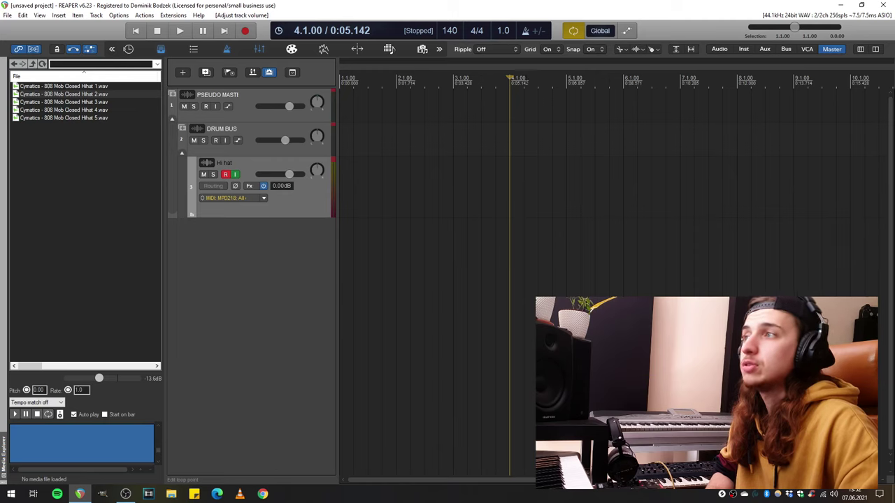
# Step: Make an eight-bar time selection from 1.1.00 to 9.1.00 and turn on repeat for looped recording
pyautogui.click(395, 79)
pyautogui.click(453, 79)
pyautogui.click(510, 79)
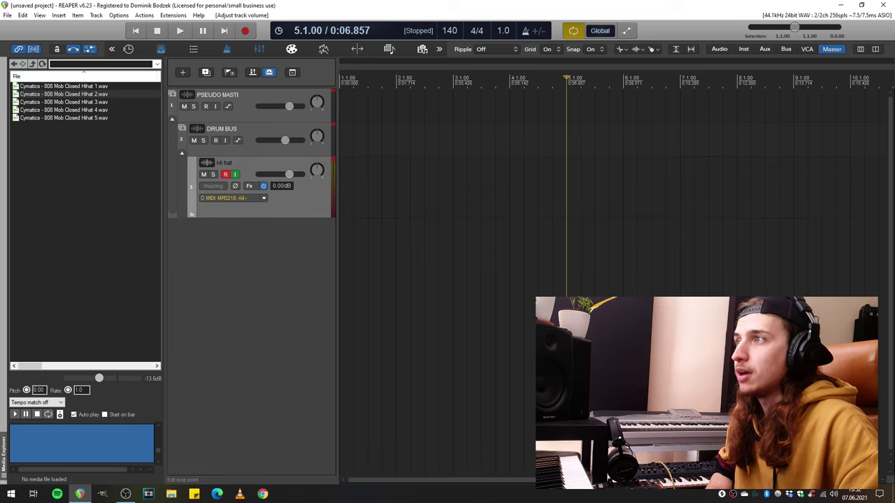
pyautogui.moveTo(736, 80); pyautogui.dragTo(341, 82)
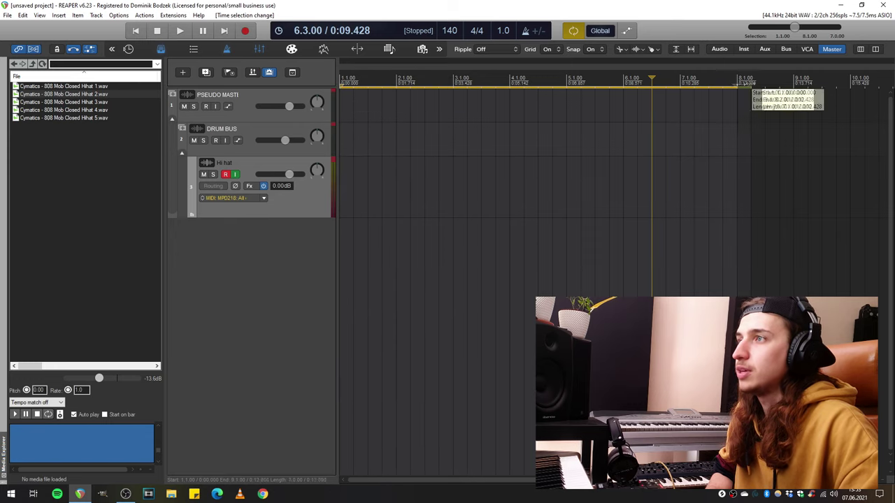
pyautogui.scroll(-3, 454, 120)
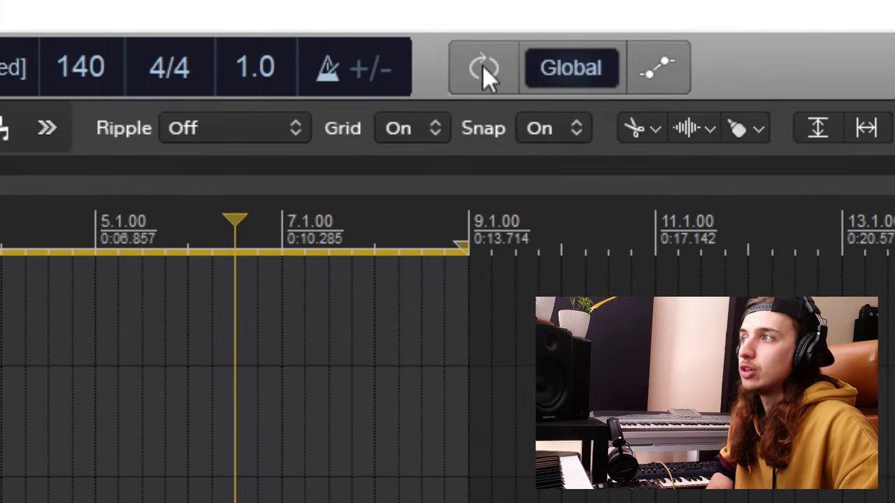
pyautogui.click(484, 69)
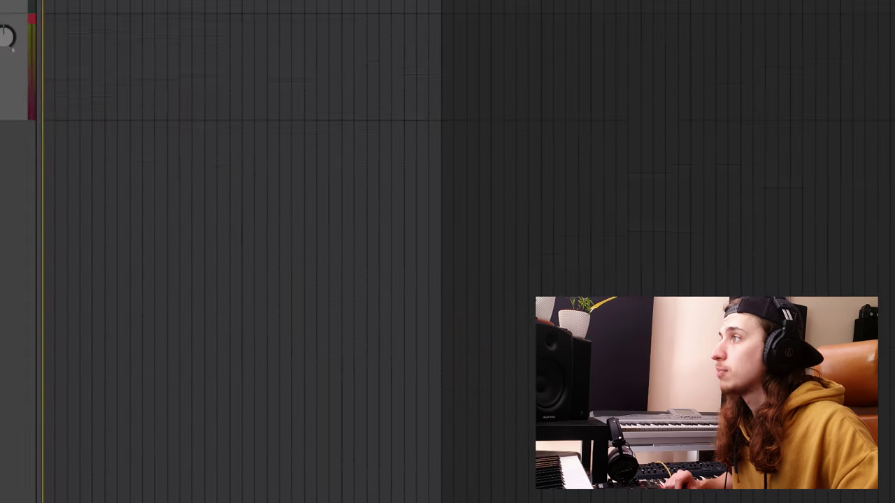
# Step: Record looped MIDI takes of the hi-hat pattern on the Hi hat track, and stop the recording
pyautogui.rightClick(227, 50)
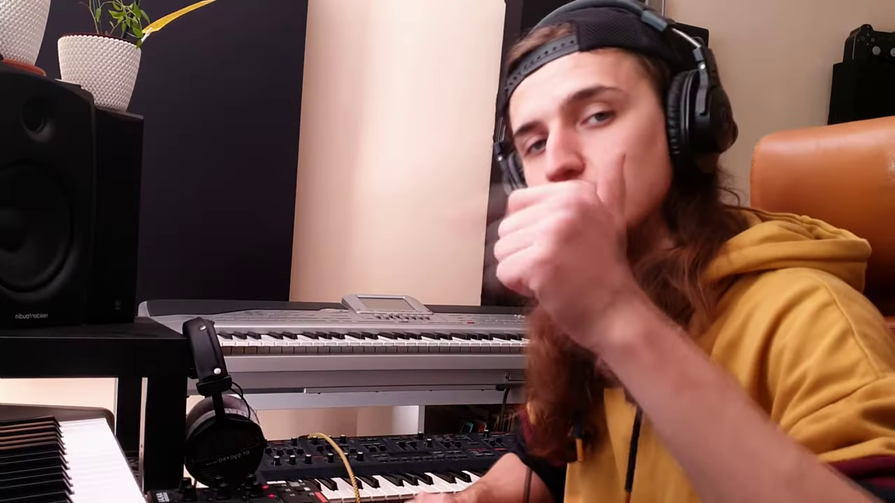
pyautogui.click(247, 33)
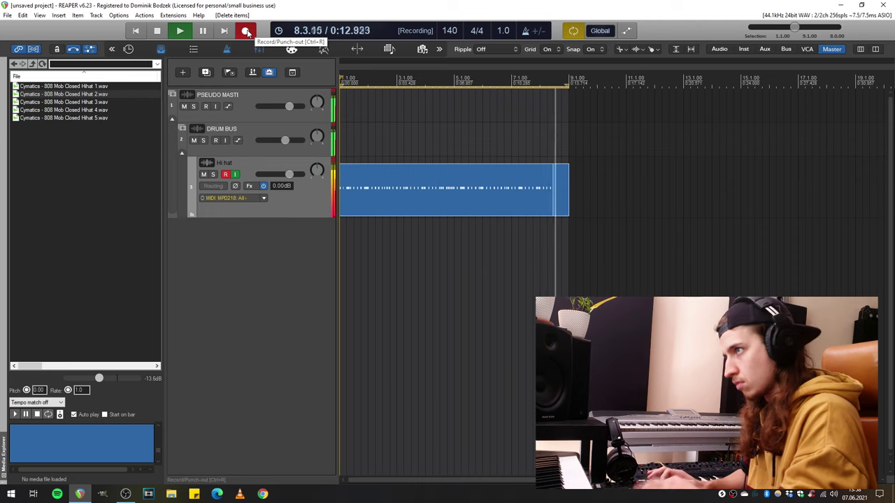
pyautogui.press('space')
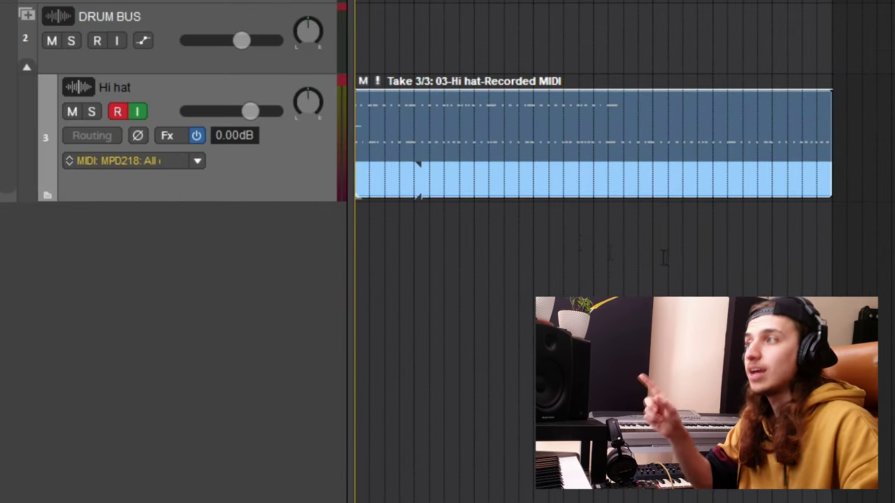
# Step: Switch the active take among the three recorded takes on the Hi hat track to compare them
pyautogui.click(503, 120)
pyautogui.click(500, 143)
pyautogui.click(492, 127)
pyautogui.click(493, 143)
pyautogui.click(494, 176)
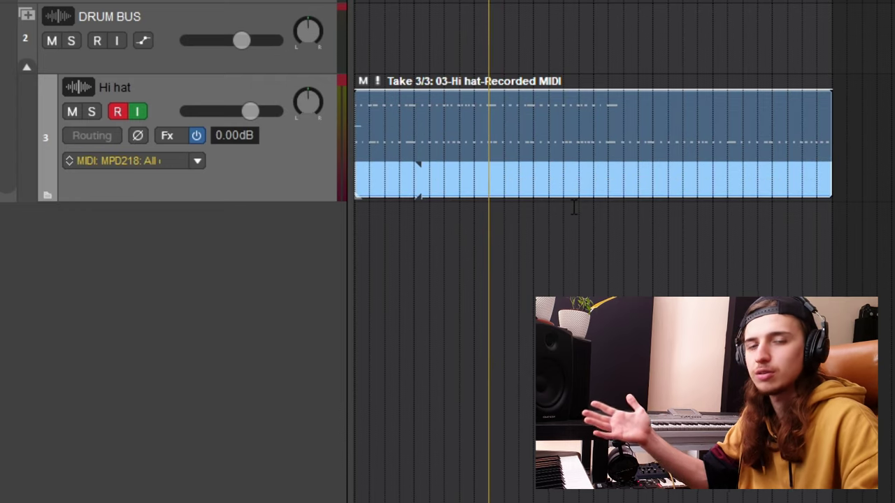
pyautogui.click(563, 152)
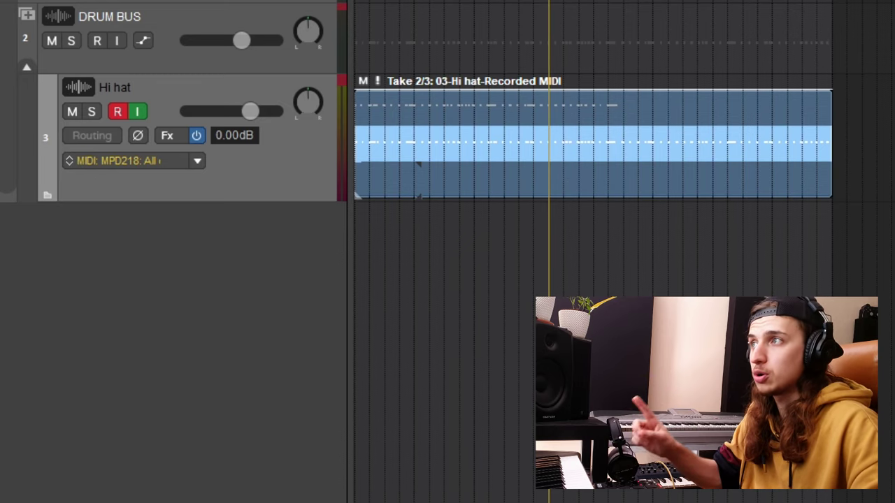
pyautogui.click(556, 115)
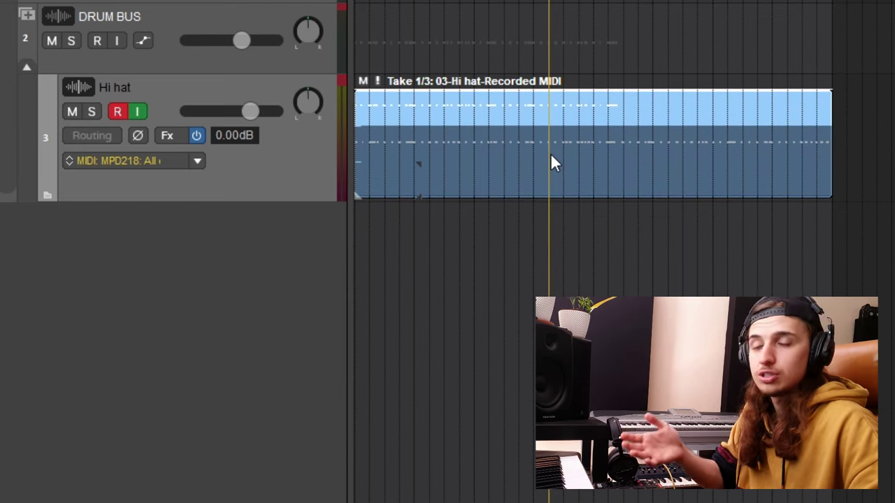
pyautogui.press('space')
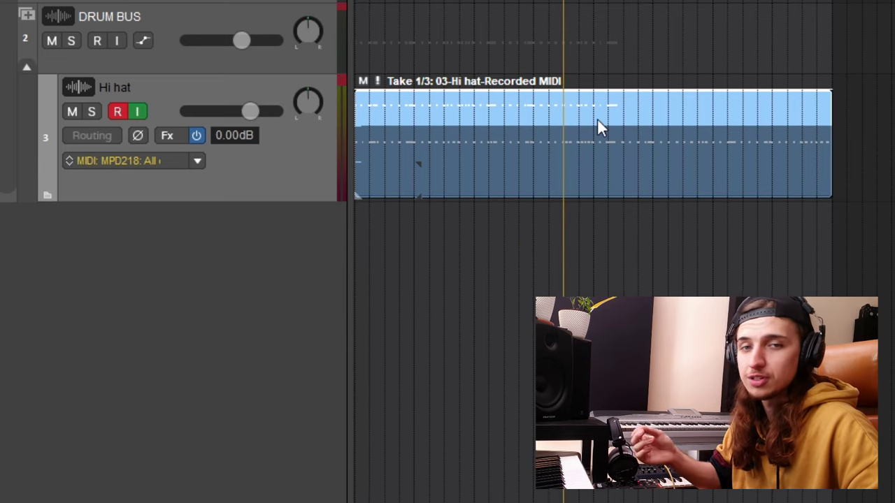
pyautogui.click(588, 144)
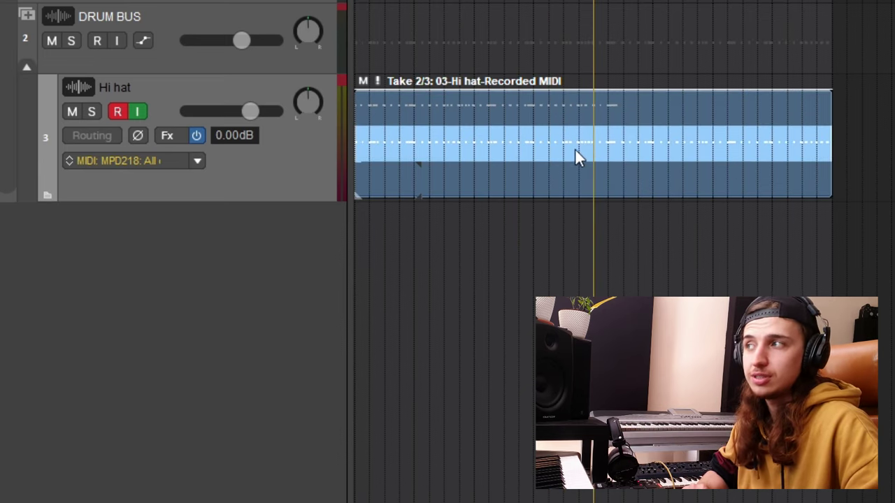
pyautogui.click(586, 187)
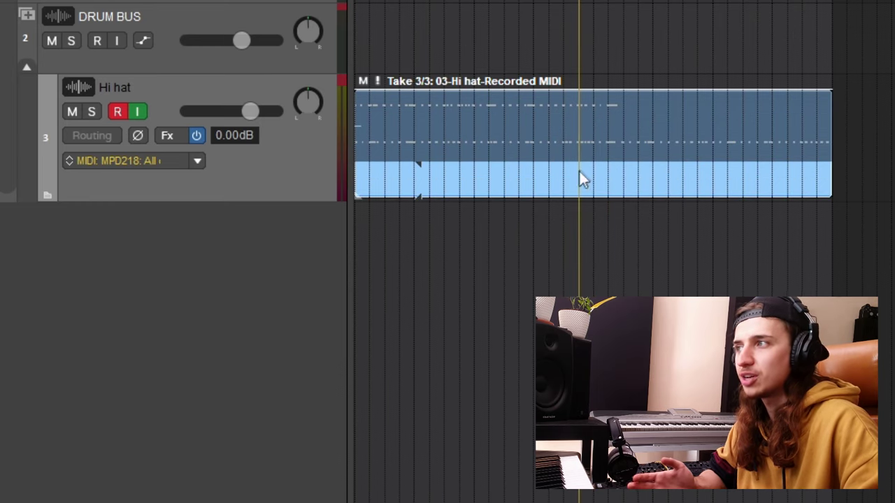
# Step: Activate the second recorded take of the Hi hat item and glue the item
pyautogui.click(569, 146)
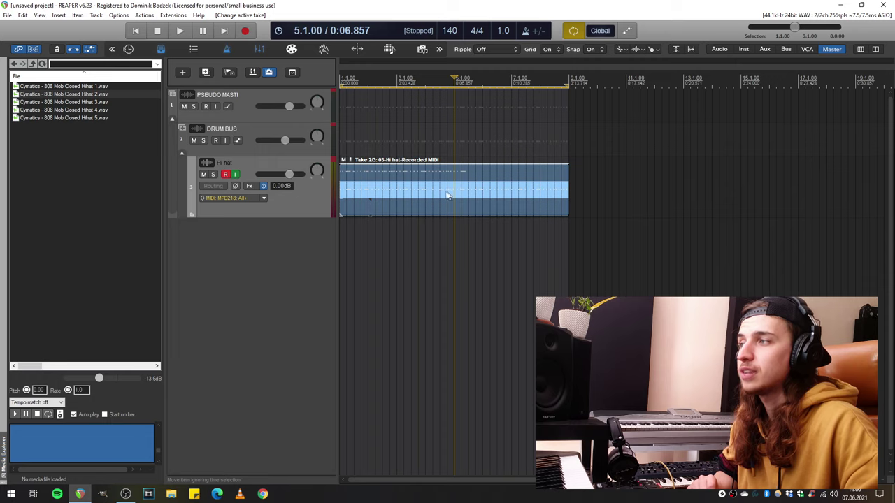
pyautogui.click(447, 194)
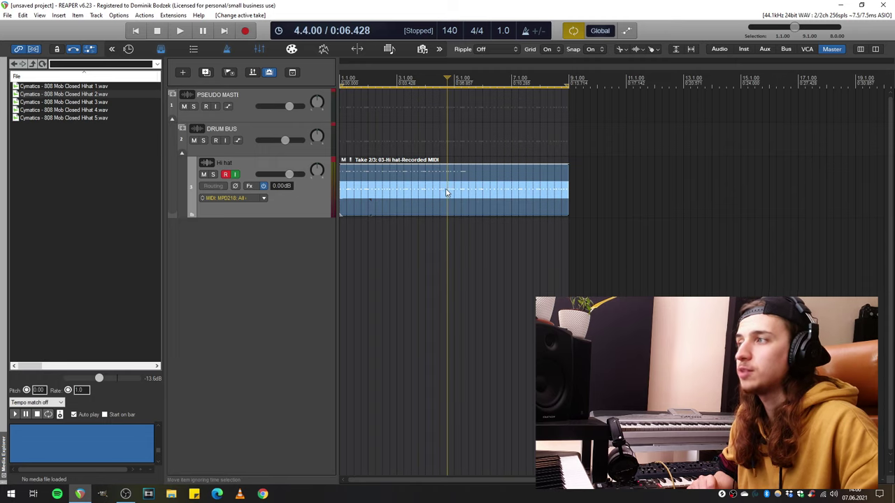
pyautogui.rightClick(447, 193)
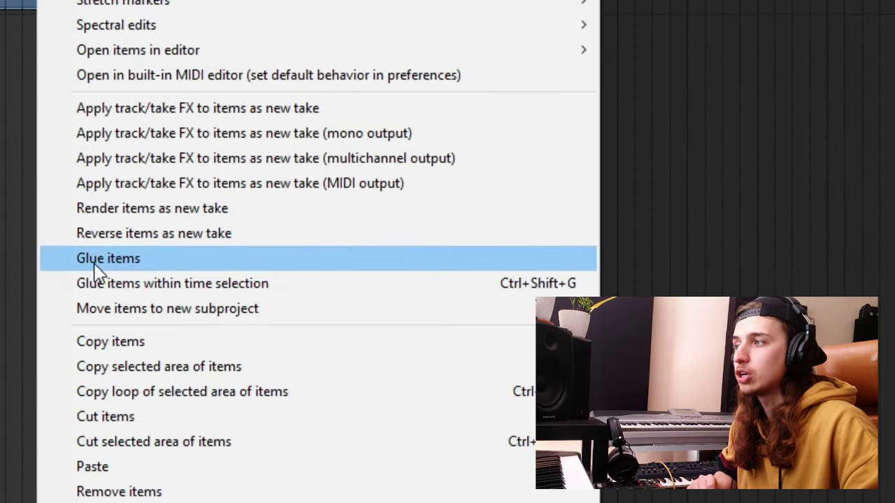
pyautogui.click(121, 260)
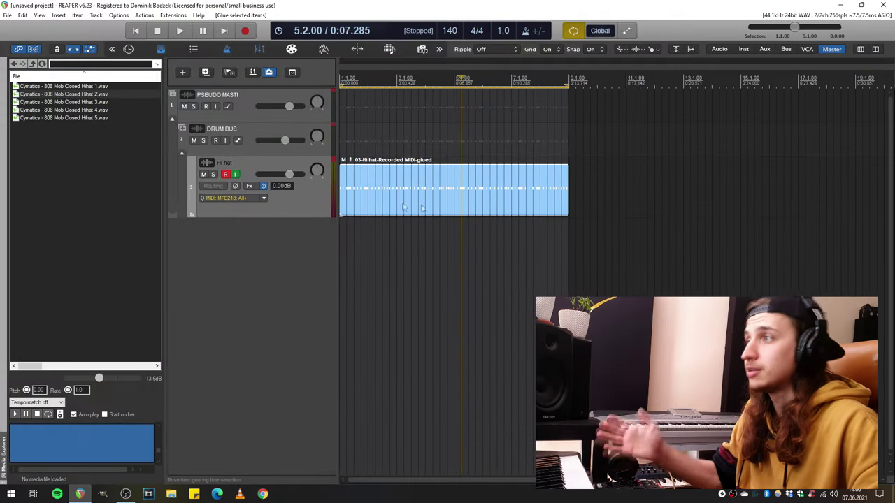
# Step: Open the glued hi-hat item in the MIDI editor and examine the timing of its notes
pyautogui.click(437, 210)
pyautogui.doubleClick(438, 196)
pyautogui.scroll(3, 126, 302)
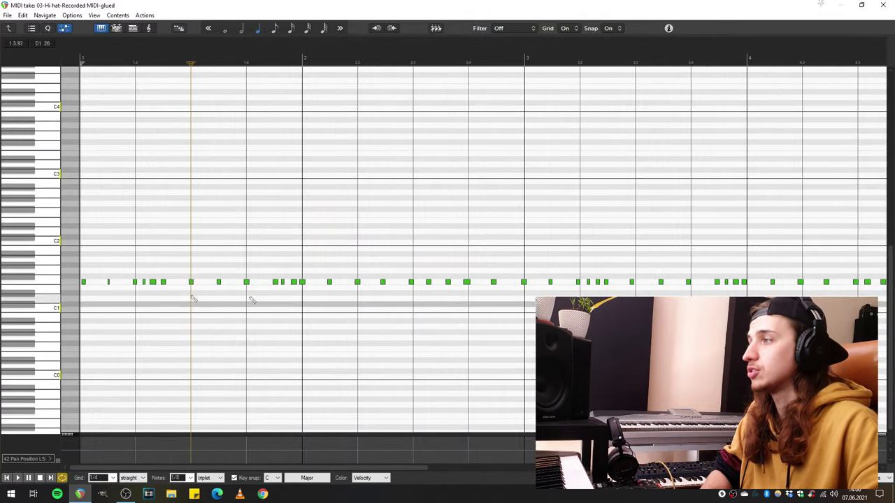
pyautogui.scroll(-3, 216, 271)
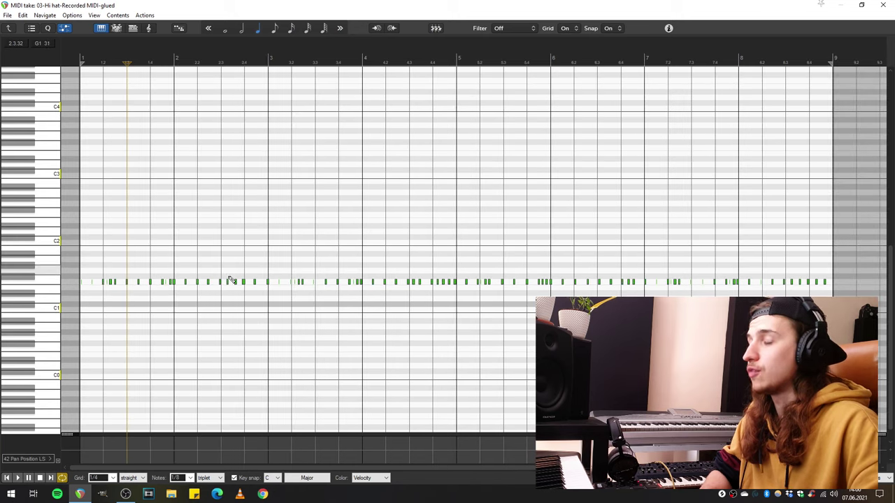
pyautogui.scroll(2, 200, 403)
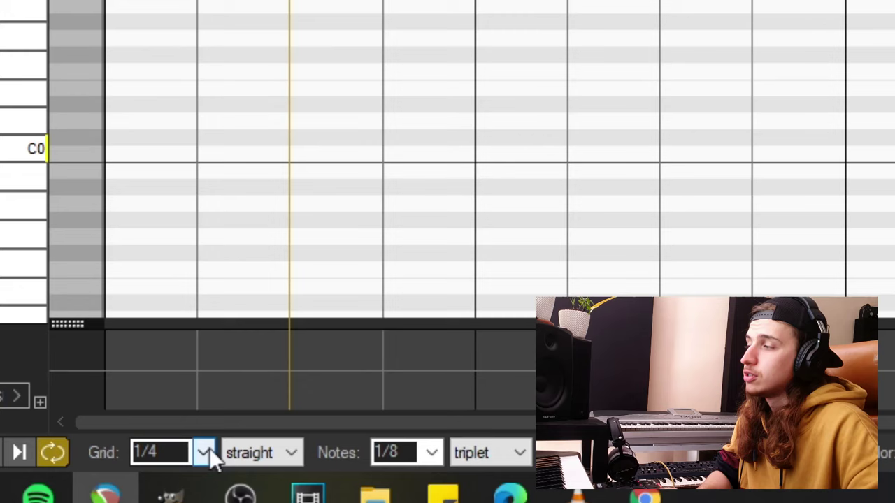
# Step: Set the MIDI editor grid to 1/16 straight
pyautogui.click(204, 452)
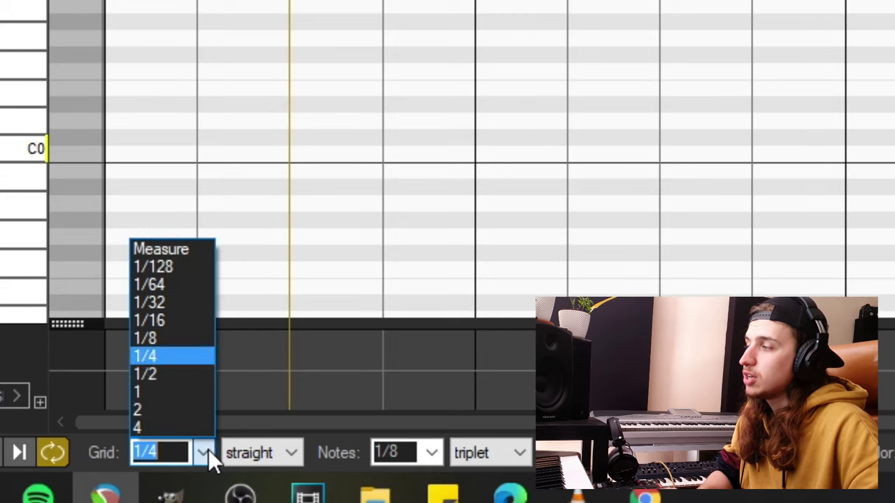
pyautogui.click(177, 319)
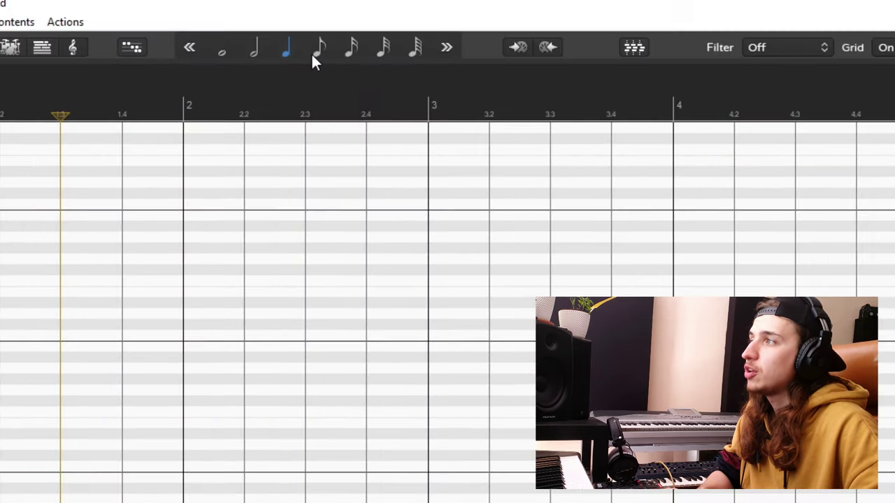
pyautogui.click(318, 49)
pyautogui.click(351, 48)
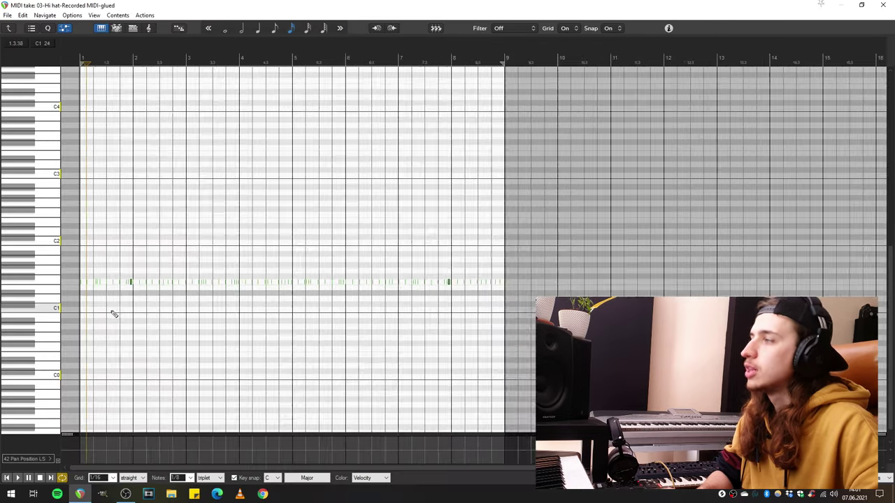
# Step: Quantize the selected notes in bar 1 to the 1/16 grid at 100% strength, adjusting both position and note length
pyautogui.scroll(3, 122, 310)
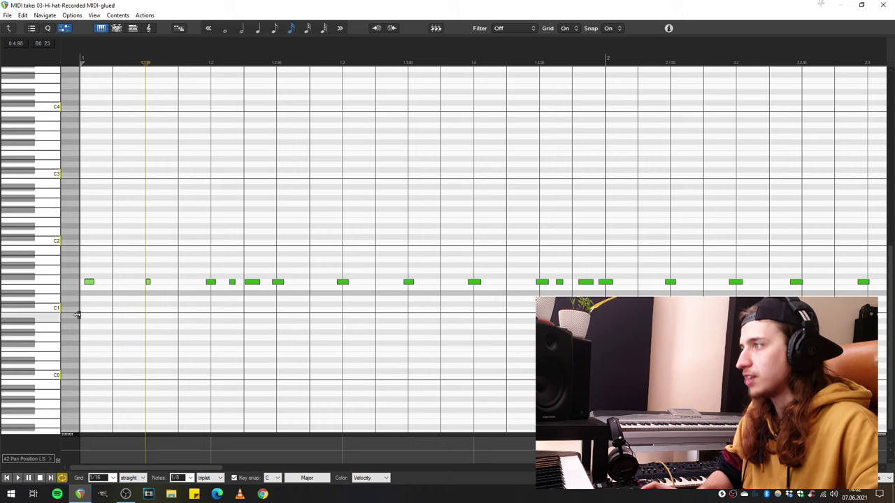
pyautogui.press('q')
pyautogui.click(233, 263)
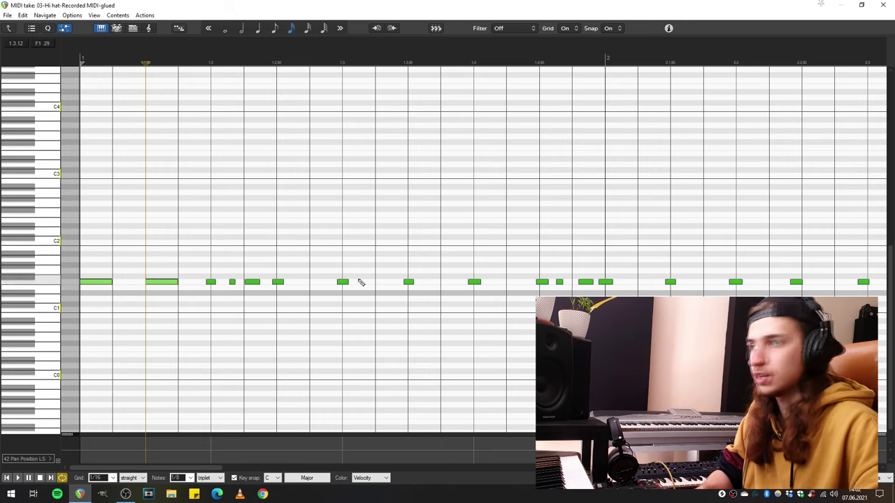
pyautogui.press('q')
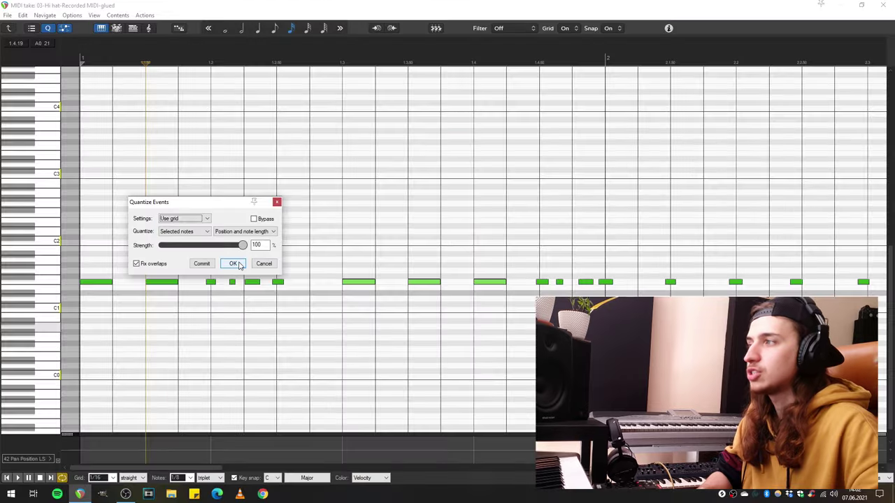
pyautogui.click(389, 233)
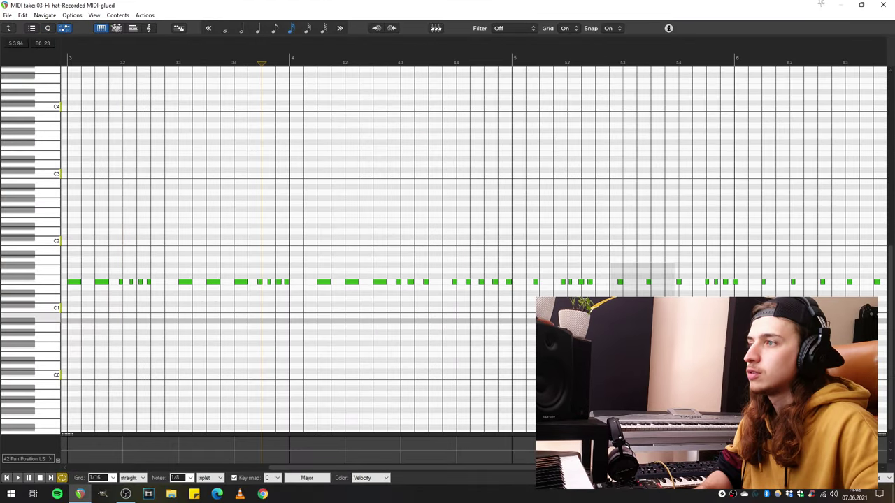
# Step: Quantize the note on bar 5's first beat and the evenly spaced notes in its second half to the 1/16 grid
pyautogui.hotkey('ctrl', 'q')
pyautogui.click(233, 264)
pyautogui.click(545, 281)
pyautogui.hotkey('ctrl', 'q')
pyautogui.click(241, 267)
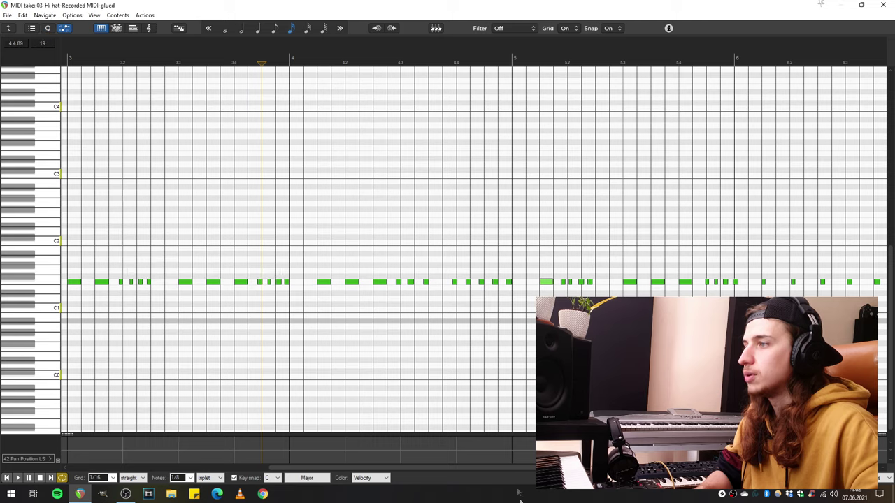
# Step: Set the MIDI editor grid to 1/16 triplet and quantize the remaining fast hi-hat notes to it
pyautogui.hscroll(3, 517, 475)
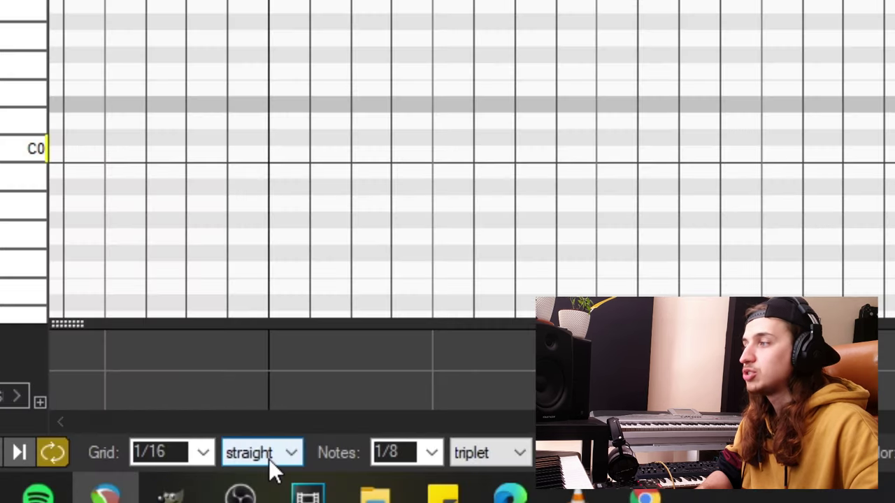
pyautogui.click(270, 461)
pyautogui.click(255, 395)
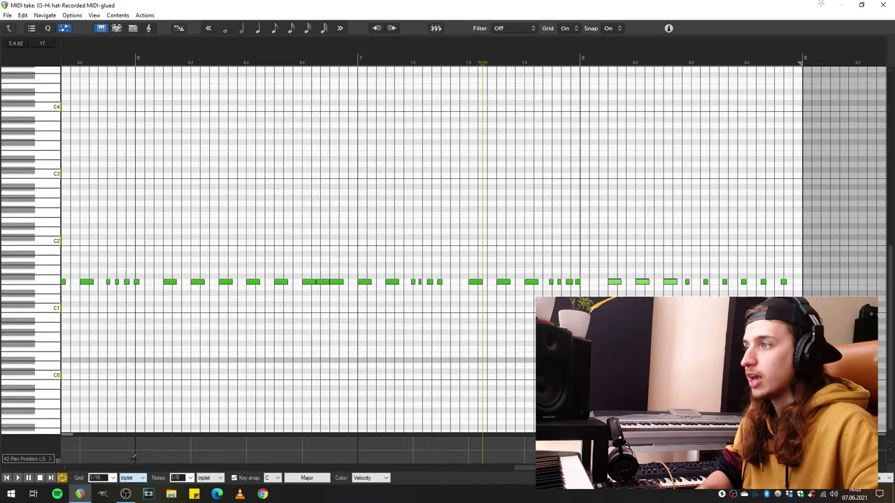
pyautogui.moveTo(542, 298); pyautogui.dragTo(589, 274)
pyautogui.press('q')
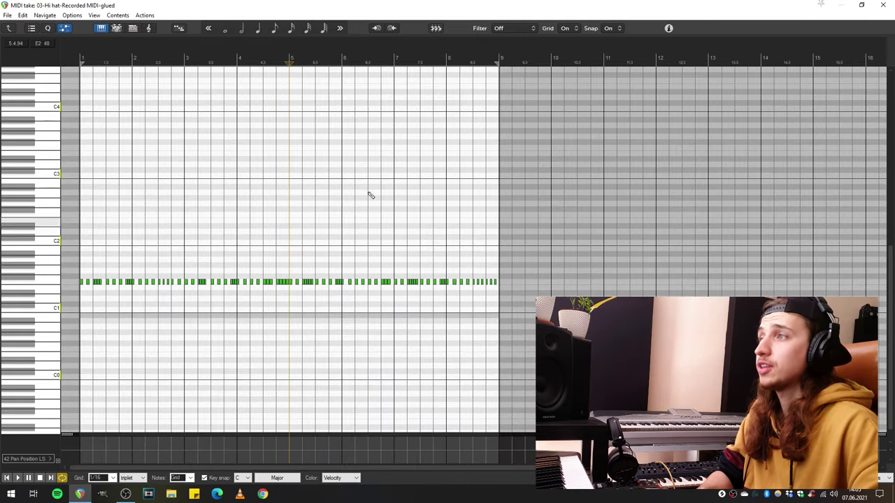
# Step: Close the MIDI editor and disarm recording on the Hi hat track
pyautogui.click(885, 5)
pyautogui.click(414, 198)
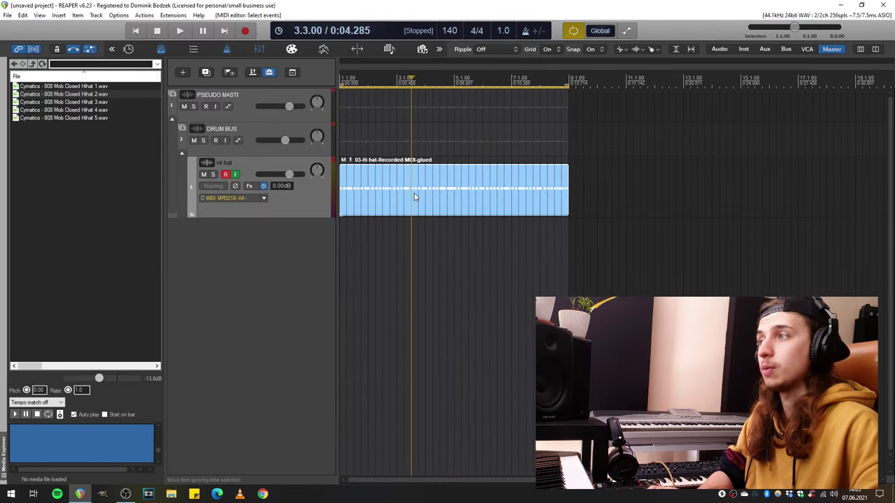
pyautogui.scroll(1, 414, 198)
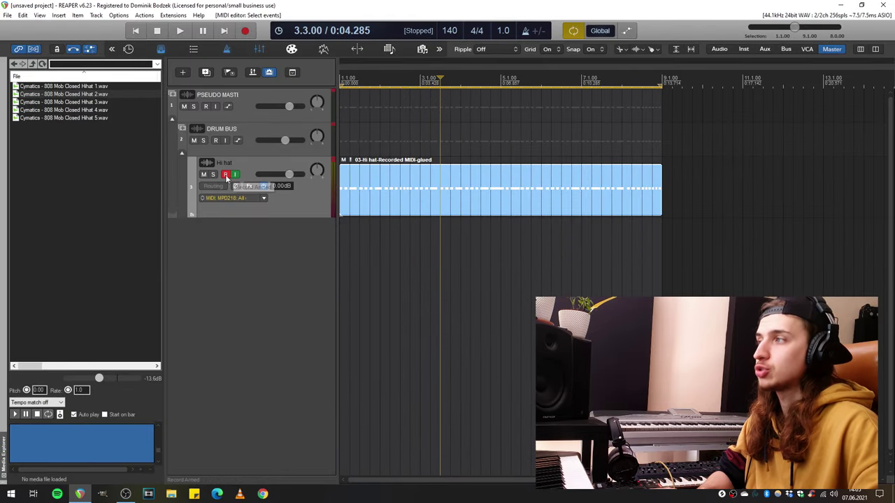
# Step: Play the quantized hi-hat pattern from the project start to check its timing
pyautogui.click(344, 255)
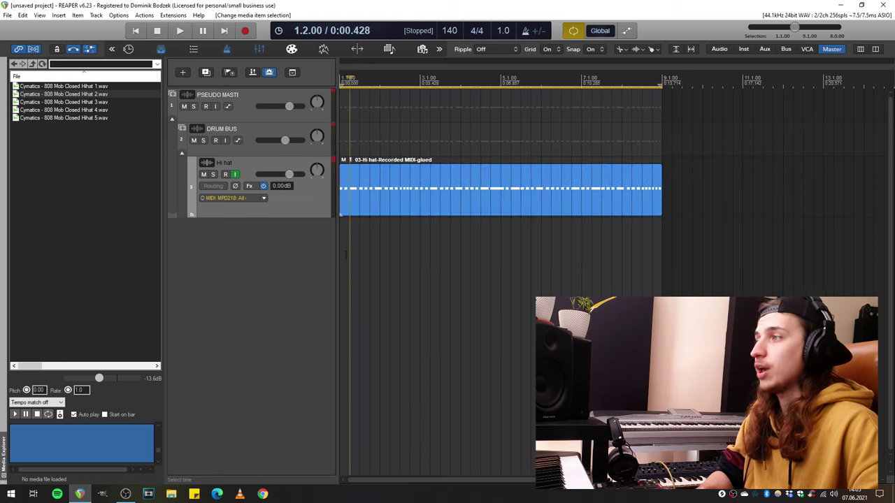
pyautogui.click(341, 256)
pyautogui.press('space')
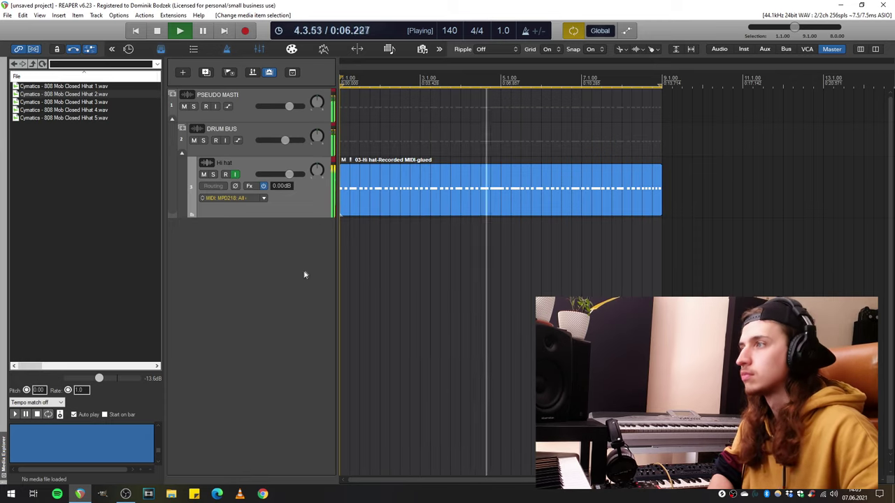
pyautogui.press('space')
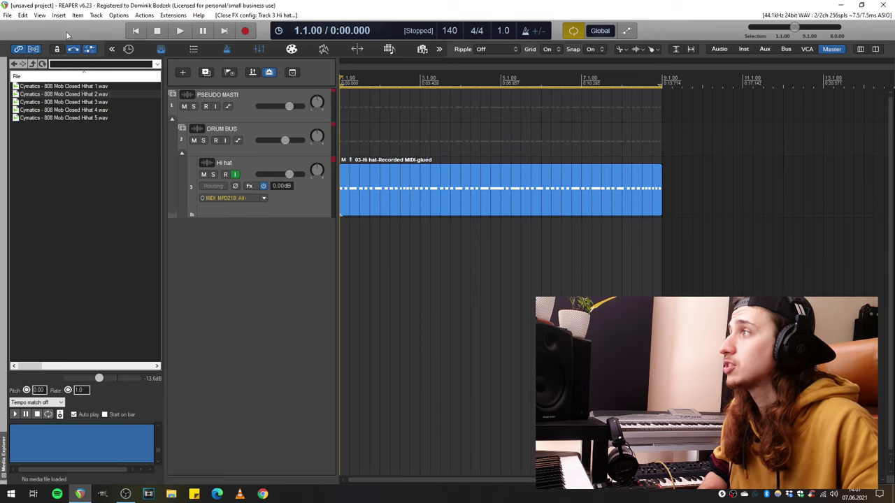
# Step: Insert the Sitala (Decomposer) 32-out virtual instrument on a new track, build its separate output tracks, and close the plugin window
pyautogui.click(59, 15)
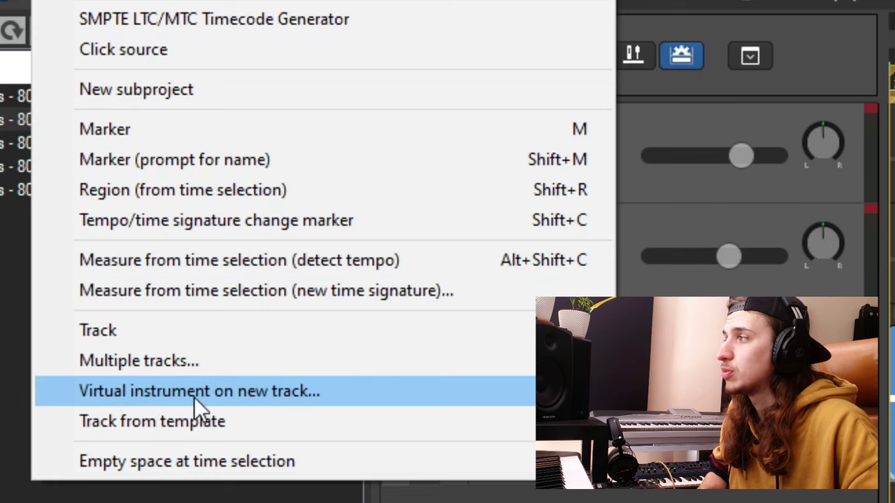
pyautogui.click(193, 393)
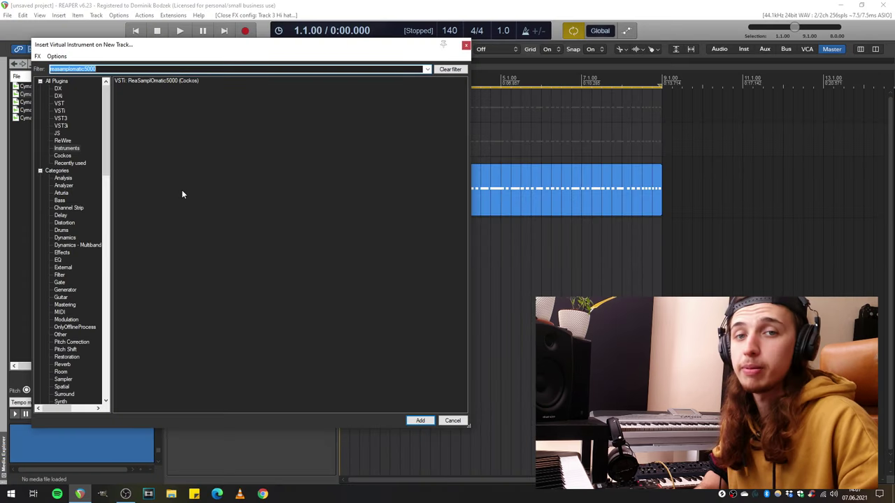
pyautogui.press('BackSpace')
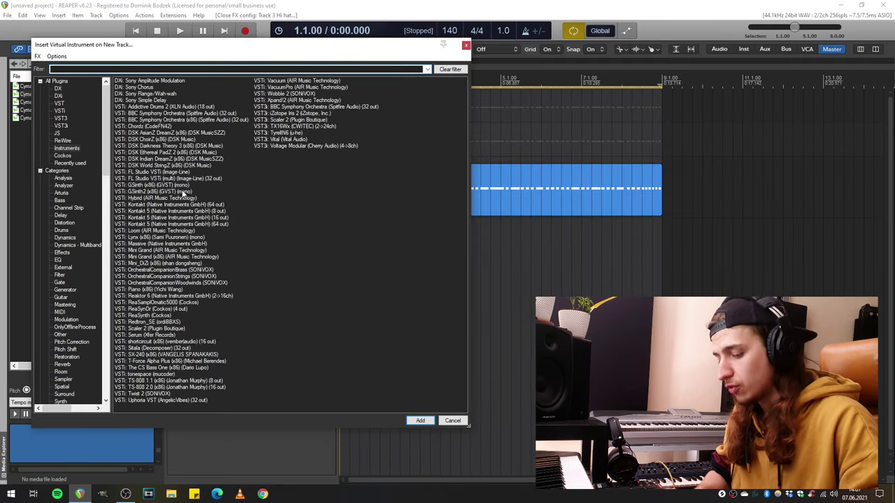
pyautogui.write('si')
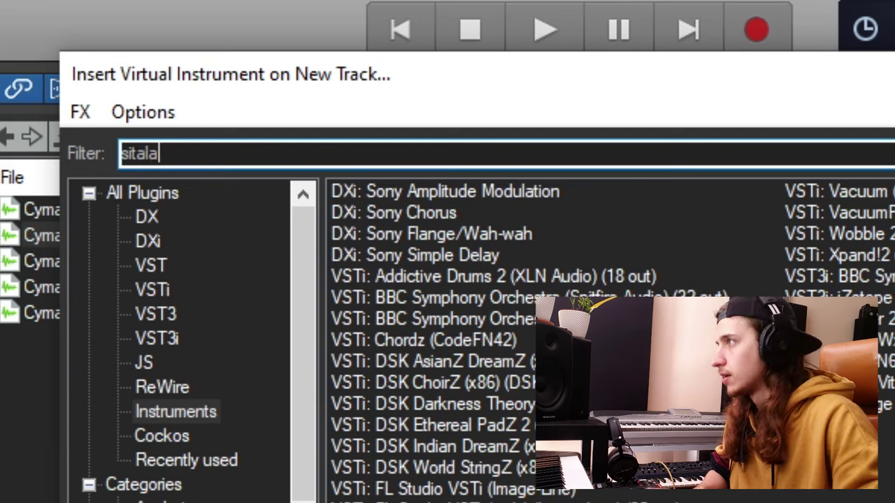
pyautogui.write('tala')
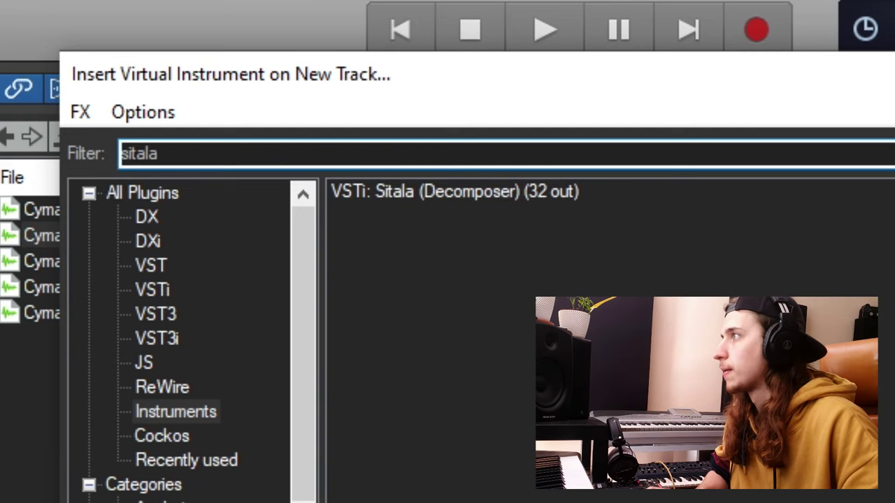
pyautogui.press('Return')
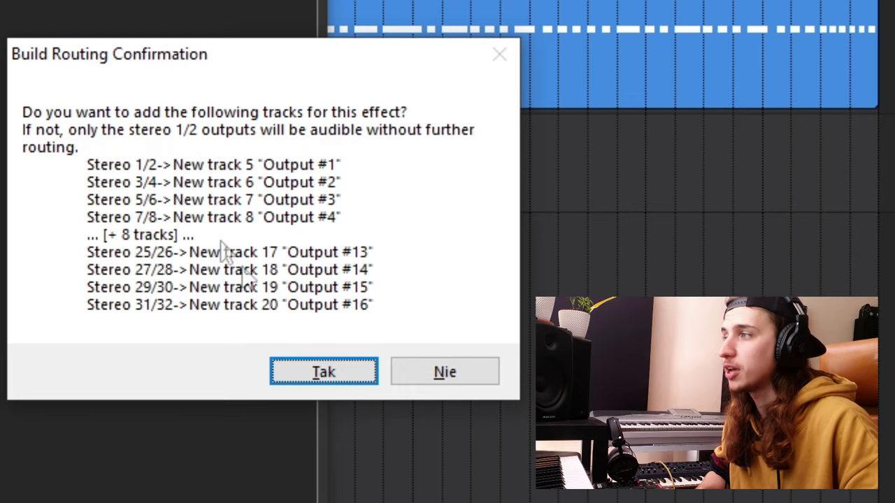
pyautogui.click(324, 371)
pyautogui.click(545, 36)
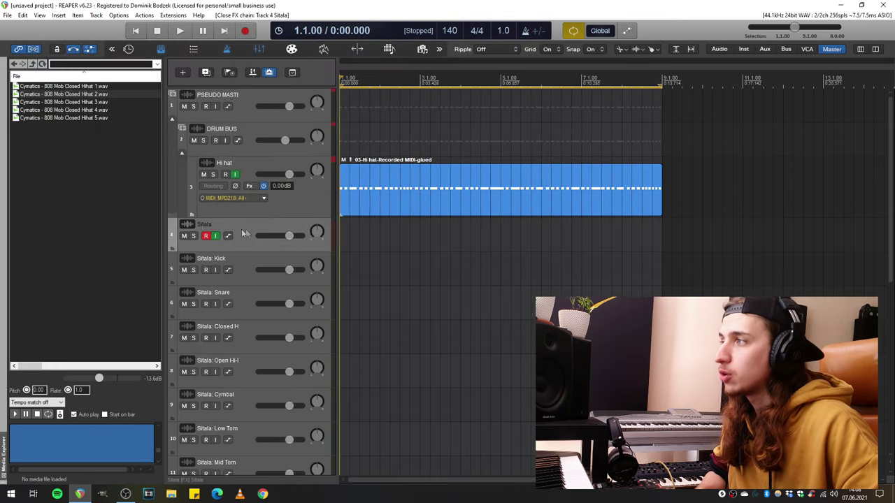
# Step: Look through the individual Sitala output tracks, from Kick down to Rim Shot
pyautogui.scroll(-6, 238, 224)
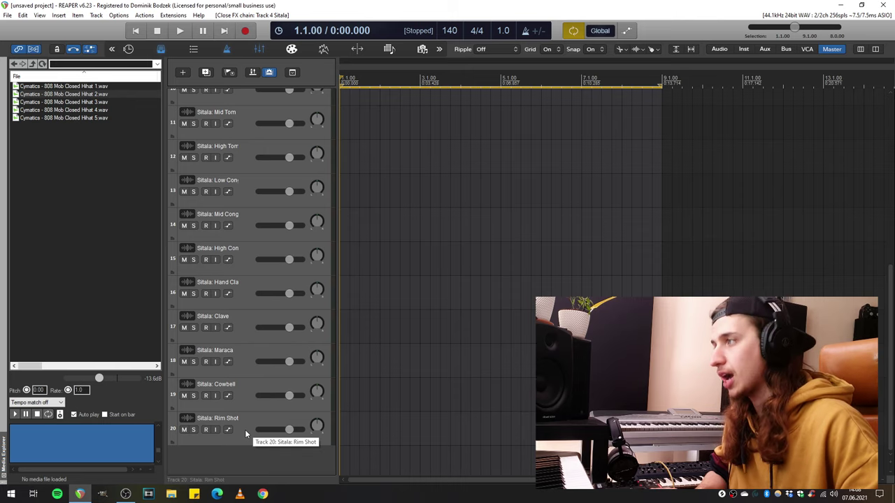
pyautogui.scroll(5, 244, 430)
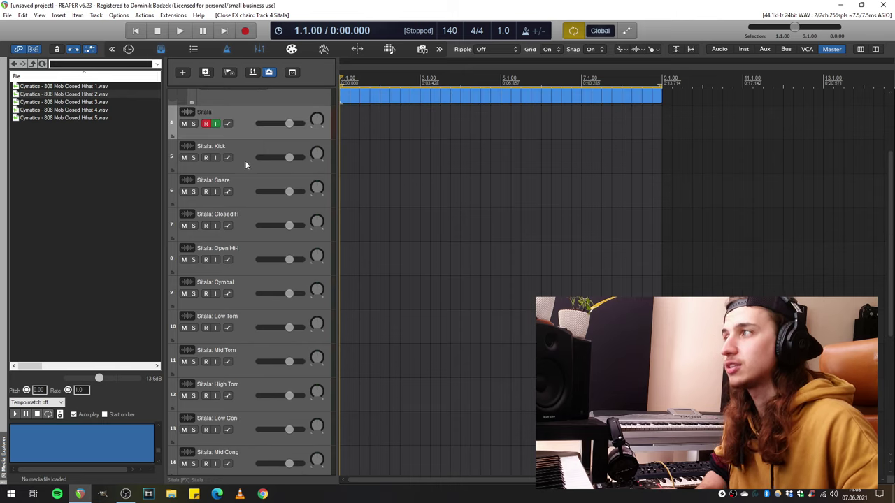
pyautogui.click(244, 226)
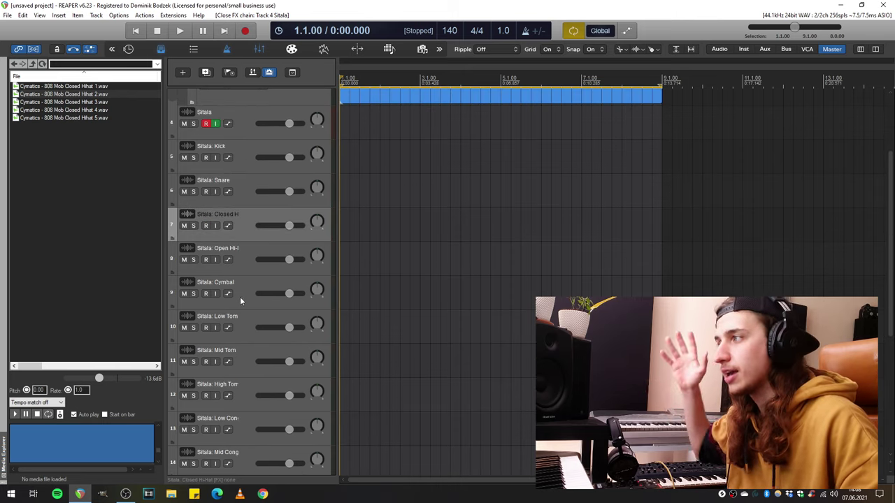
pyautogui.click(244, 341)
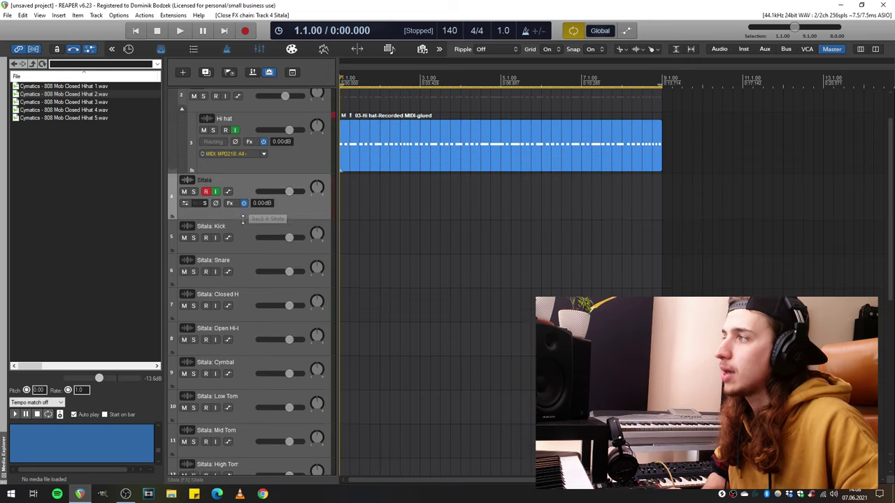
# Step: In the Sitala plugin, map the pads by MIDI Learn from Kick on C1 to Rim Shot on D3, and end mapping
pyautogui.click(228, 204)
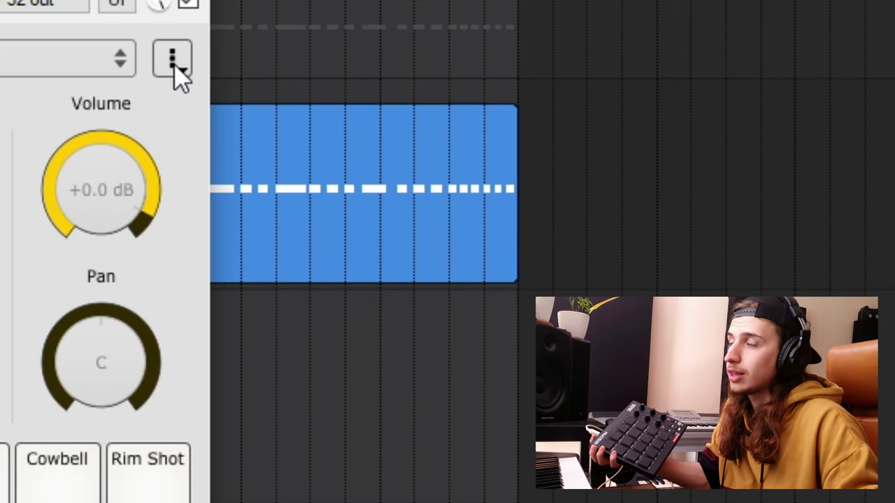
pyautogui.click(175, 69)
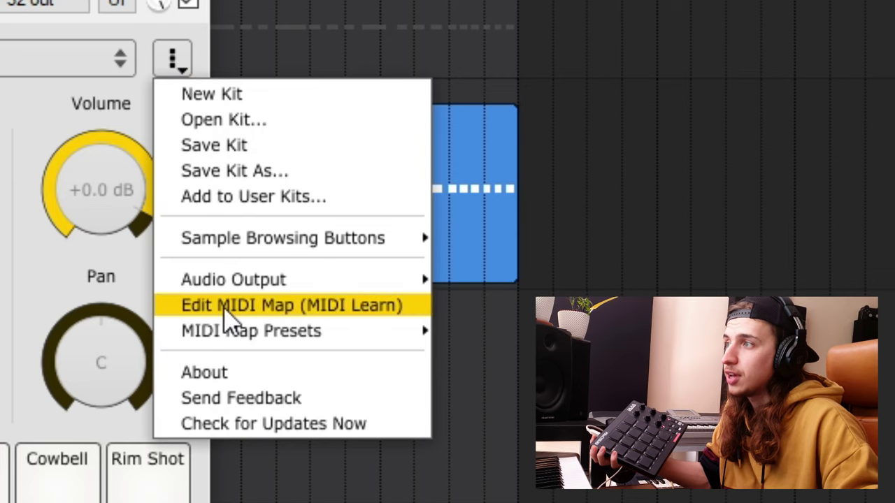
pyautogui.click(302, 312)
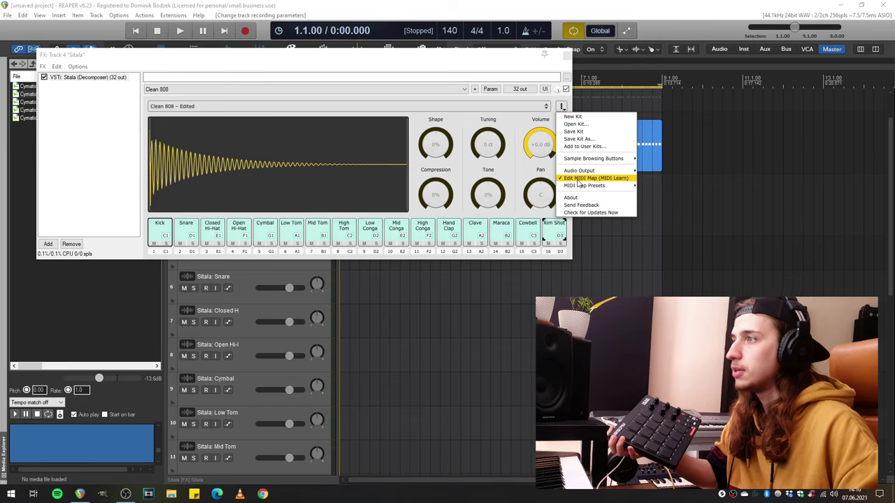
pyautogui.click(577, 179)
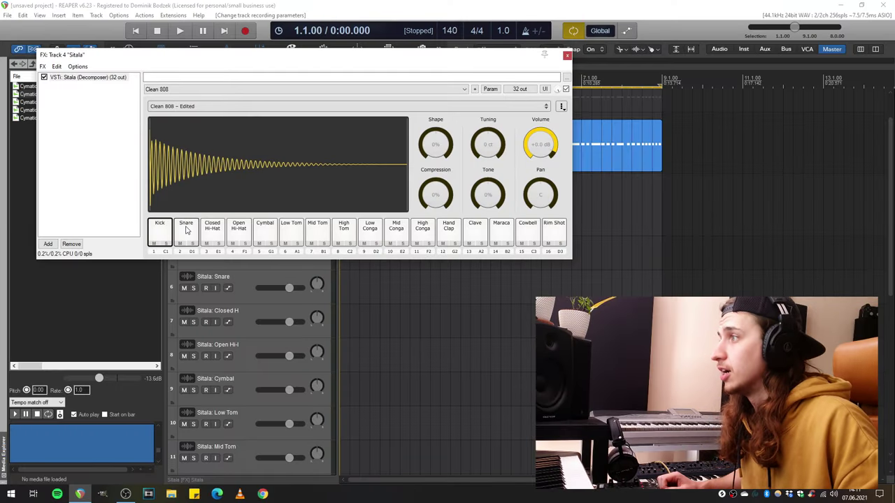
# Step: Try a shorter envelope on the Snare pad with the Shape control and reset it to 0%
pyautogui.click(187, 230)
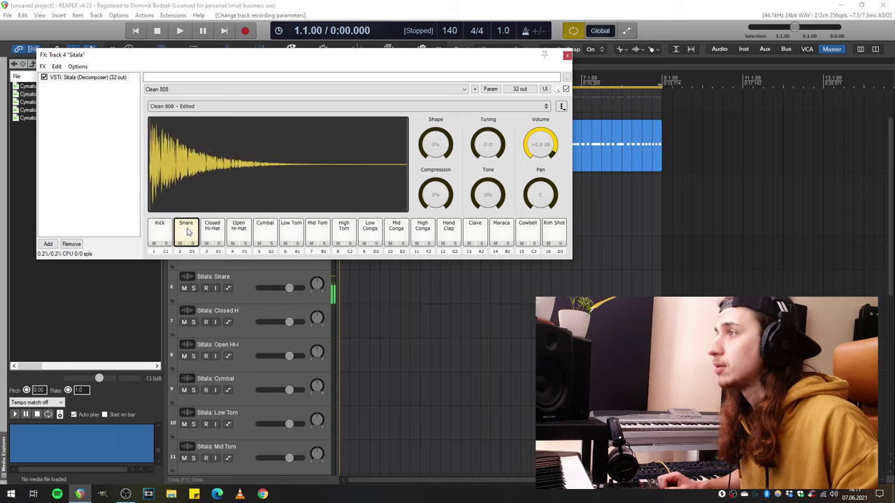
pyautogui.moveTo(435, 162)
pyautogui.mouseDown()
pyautogui.moveTo(443, 110)
pyautogui.moveTo(435, 182)
pyautogui.moveTo(430, 160)
pyautogui.mouseUp()
pyautogui.moveTo(436, 145)
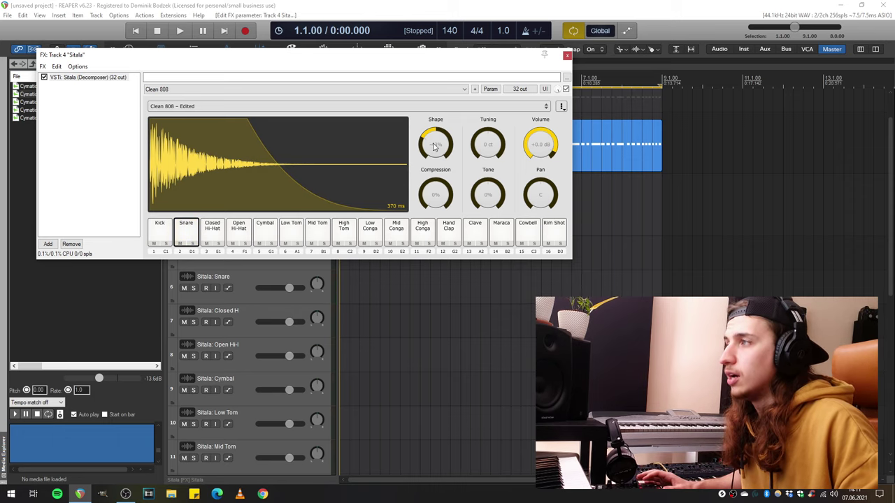
pyautogui.doubleClick(434, 146)
# Step: Try the Snare pad's Tuning at about 221 ct and Compression at about 71%, resetting each to zero
pyautogui.moveTo(486, 148)
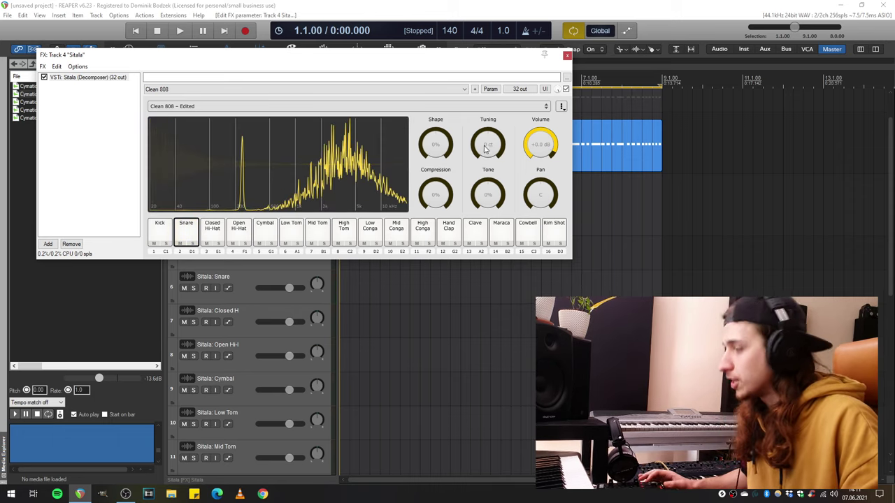
pyautogui.moveTo(486, 150)
pyautogui.mouseDown()
pyautogui.moveTo(490, 127)
pyautogui.moveTo(487, 152)
pyautogui.mouseUp()
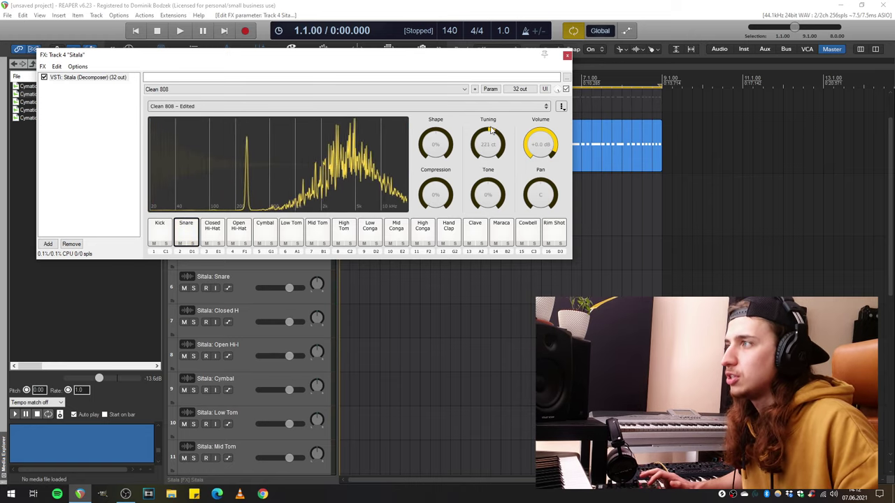
pyautogui.doubleClick(487, 149)
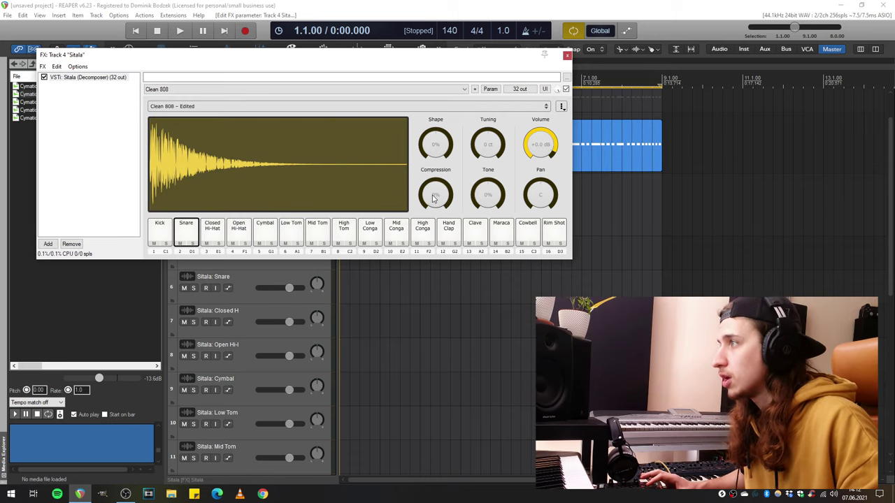
pyautogui.moveTo(433, 199); pyautogui.dragTo(442, 133)
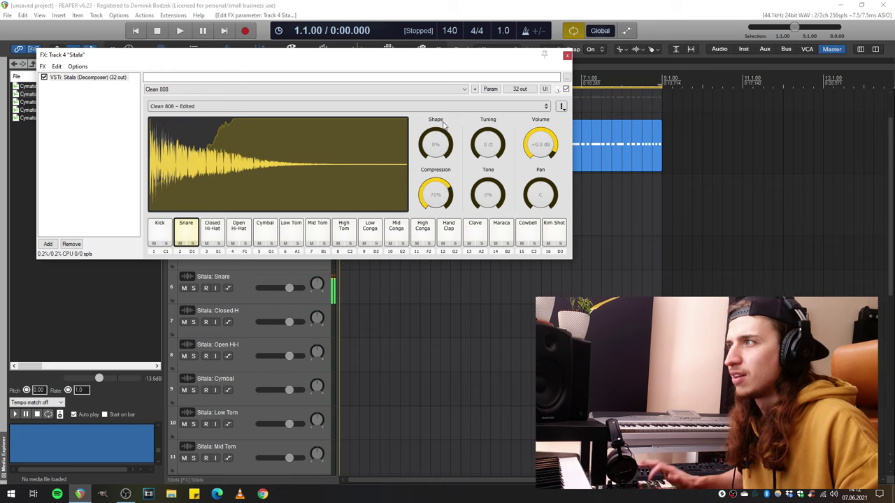
pyautogui.moveTo(448, 154); pyautogui.dragTo(445, 209)
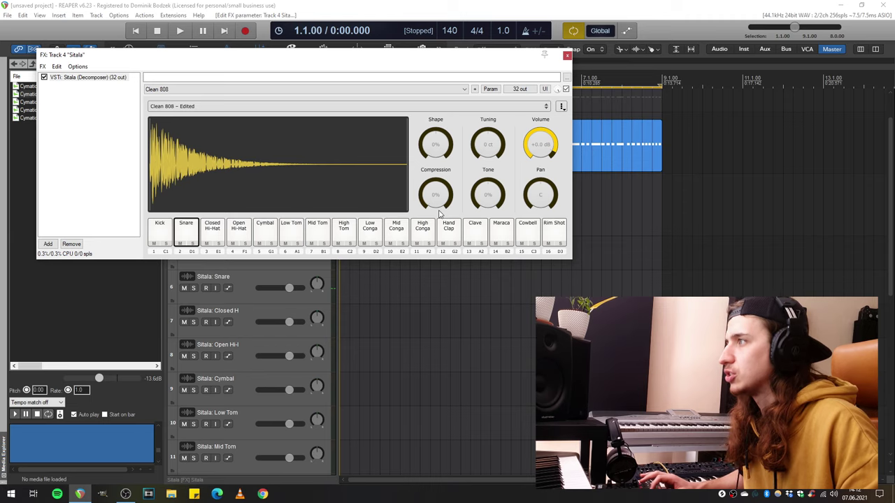
# Step: Try the Snare pad's Tone and Pan controls and reset them to their defaults
pyautogui.moveTo(492, 204)
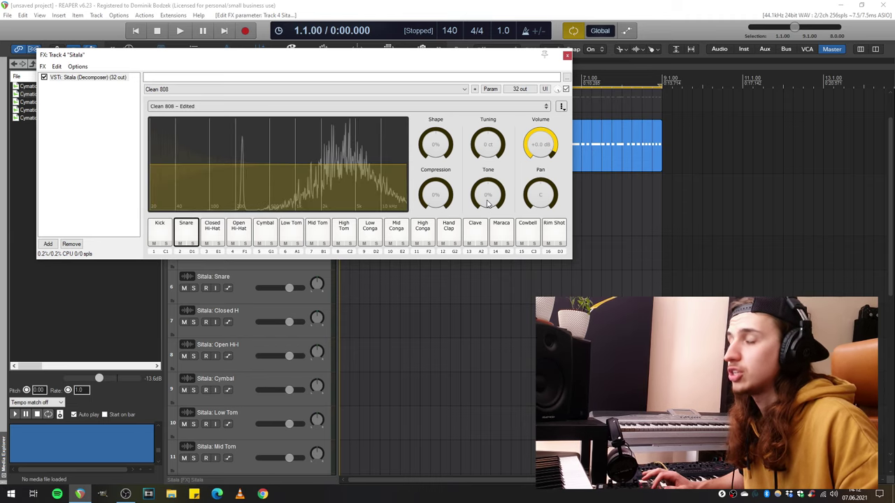
pyautogui.moveTo(487, 203); pyautogui.dragTo(540, 276)
pyautogui.doubleClick(531, 199)
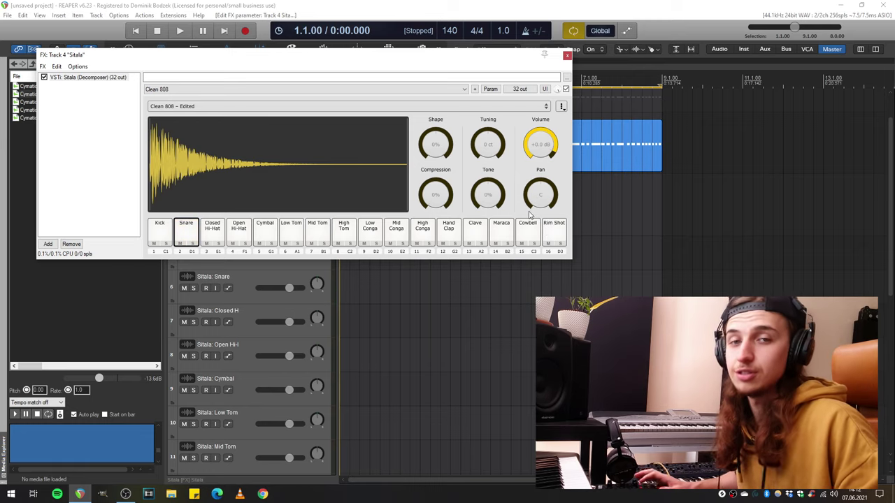
# Step: Load the sample Cymatics - 808 Mob Snare 7 - B.wav from the Snares folder onto Sitala's Snare pad
pyautogui.moveTo(84, 55); pyautogui.dragTo(227, 40)
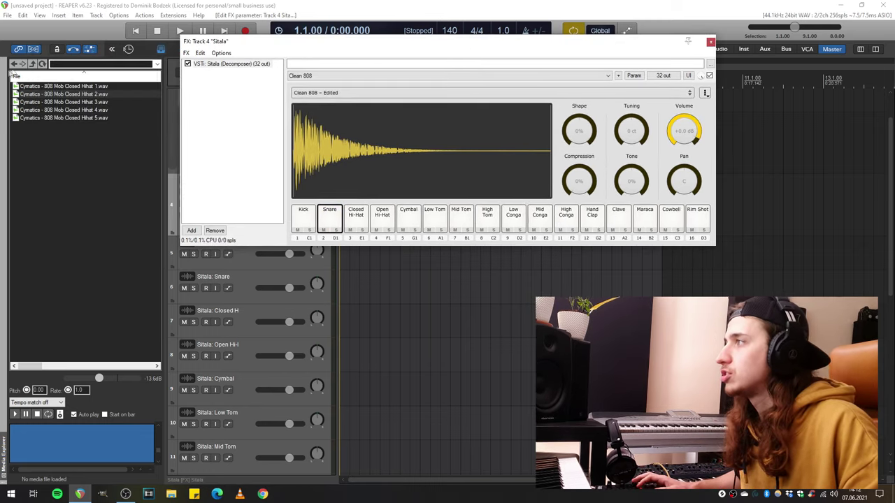
pyautogui.click(33, 64)
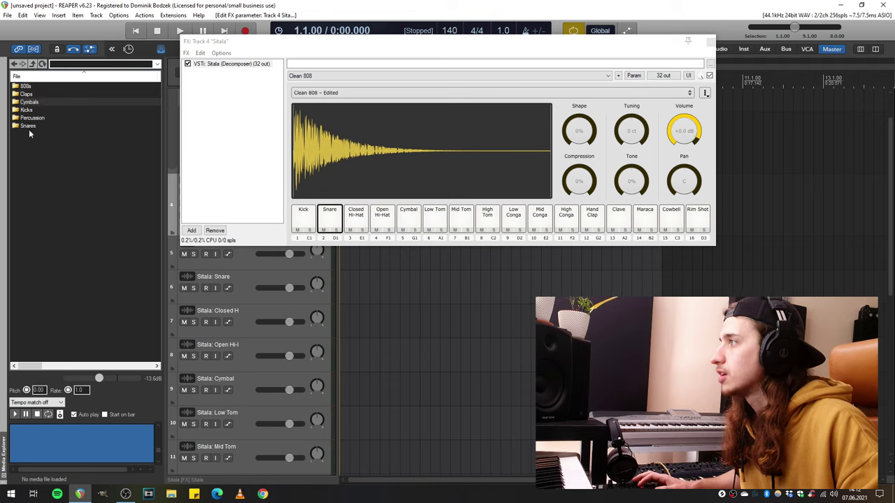
pyautogui.doubleClick(29, 127)
pyautogui.click(46, 135)
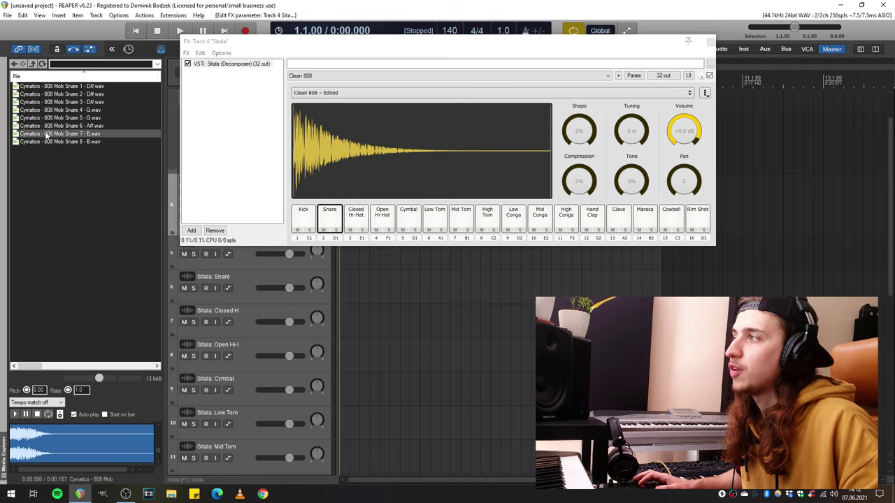
pyautogui.moveTo(46, 135); pyautogui.dragTo(377, 159)
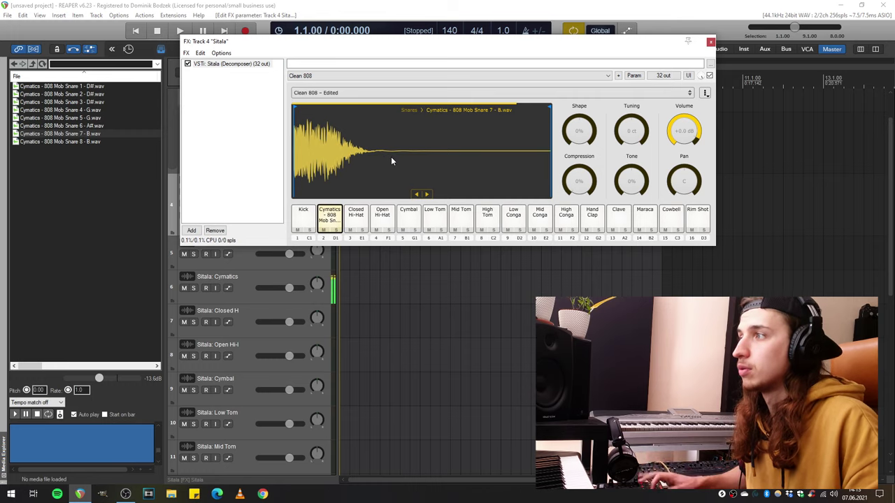
# Step: Load Cymatics - 808 Mob Kick 4 - G.wav from the Kicks folder onto Sitala's Kick pad and close the plugin
pyautogui.click(73, 88)
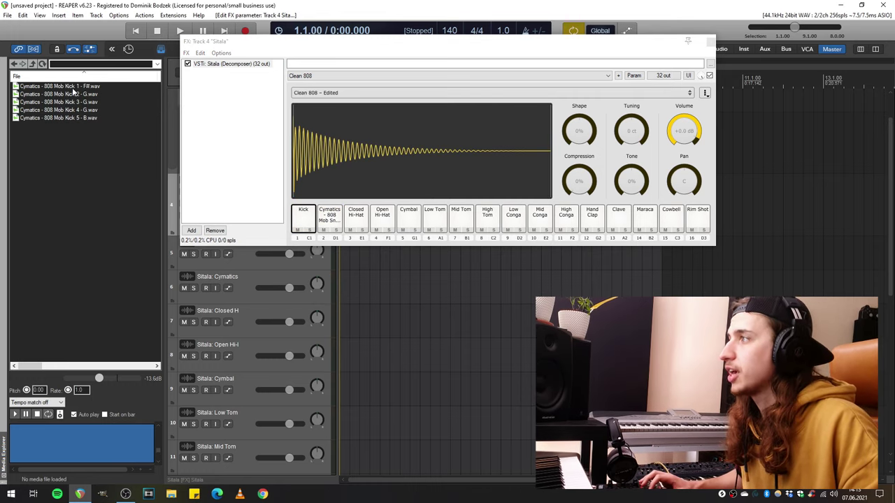
pyautogui.moveTo(60, 110); pyautogui.dragTo(336, 143)
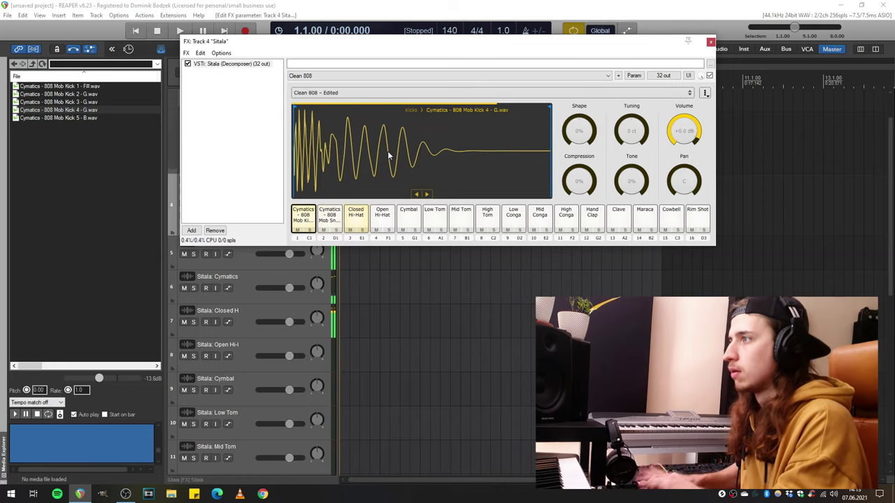
pyautogui.click(710, 42)
# Step: Insert a new track above the Sitala instrument track and name it Sitala
pyautogui.rightClick(238, 194)
pyautogui.click(245, 200)
pyautogui.moveTo(238, 236); pyautogui.dragTo(211, 189)
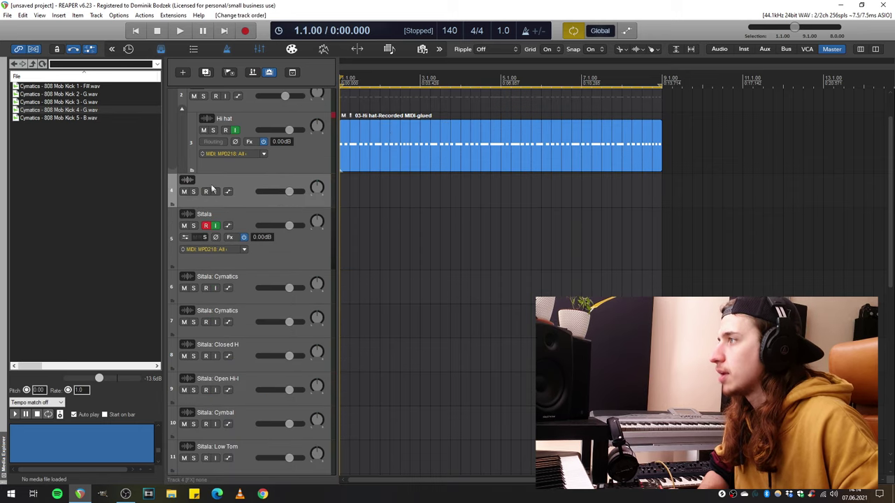
pyautogui.write('Sitala')
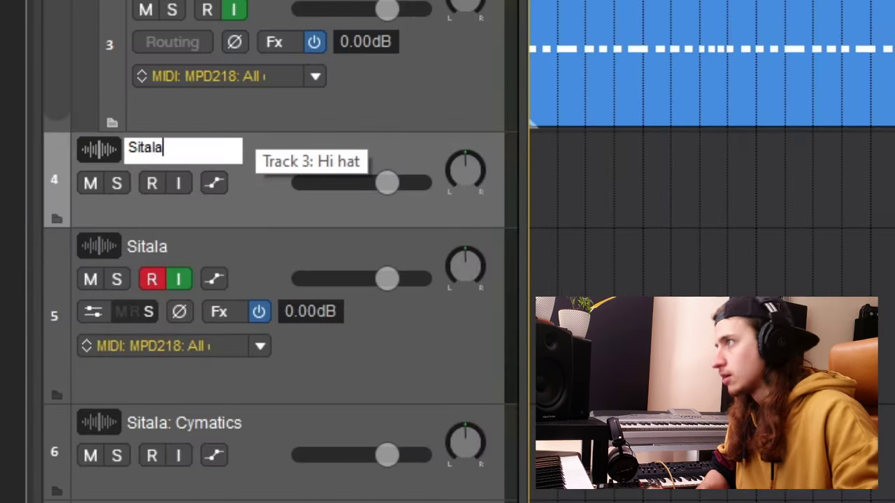
pyautogui.press('Return')
# Step: Nest the Sitala instrument track and all its output tracks under the new Sitala track, and widen the track list
pyautogui.click(239, 222)
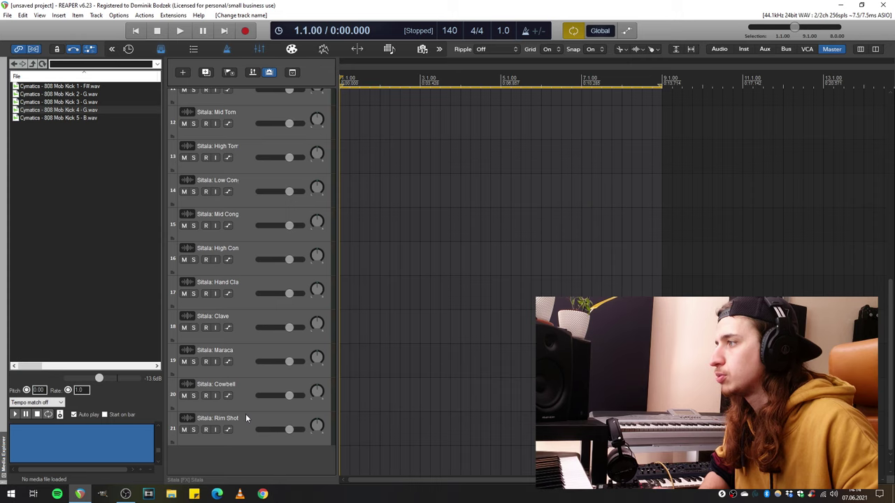
pyautogui.scroll(10, 245, 415)
pyautogui.moveTo(242, 249); pyautogui.dragTo(220, 223)
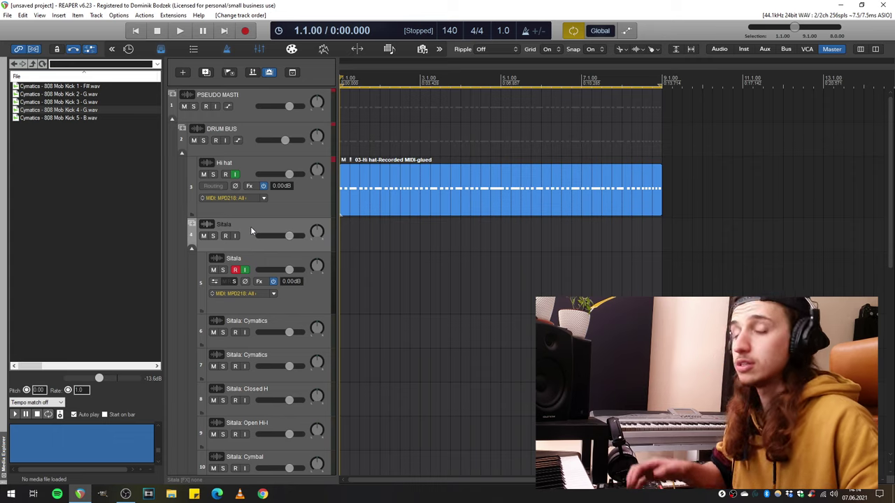
pyautogui.click(336, 292)
pyautogui.moveTo(336, 293); pyautogui.dragTo(462, 293)
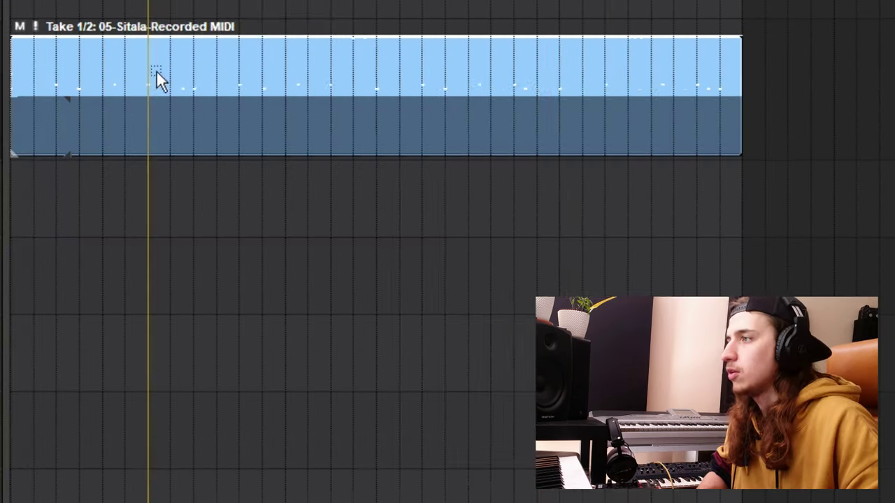
# Step: Glue the recorded Sitala MIDI item, quantize its notes to a straight 1/16 grid, and play it from the start
pyautogui.rightClick(155, 74)
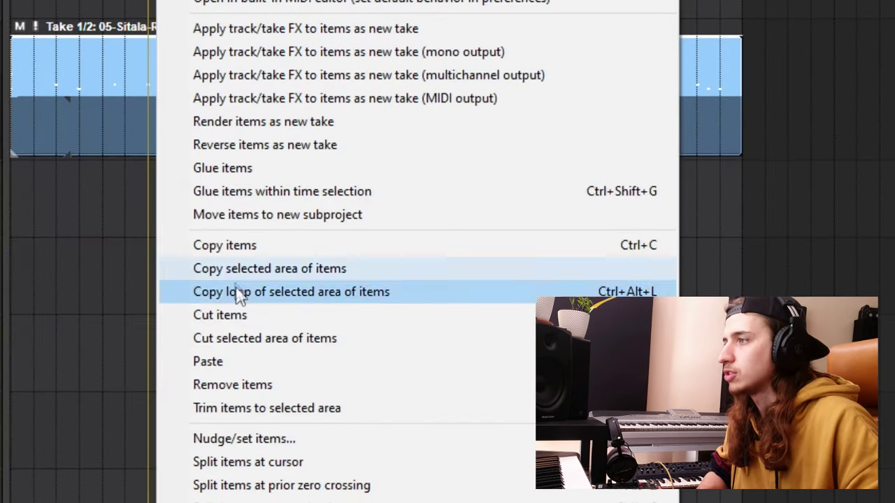
pyautogui.click(249, 189)
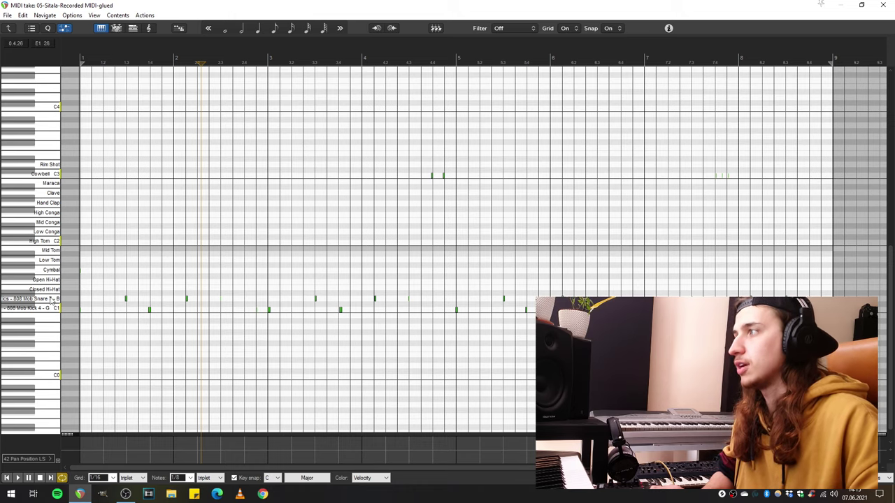
pyautogui.click(292, 29)
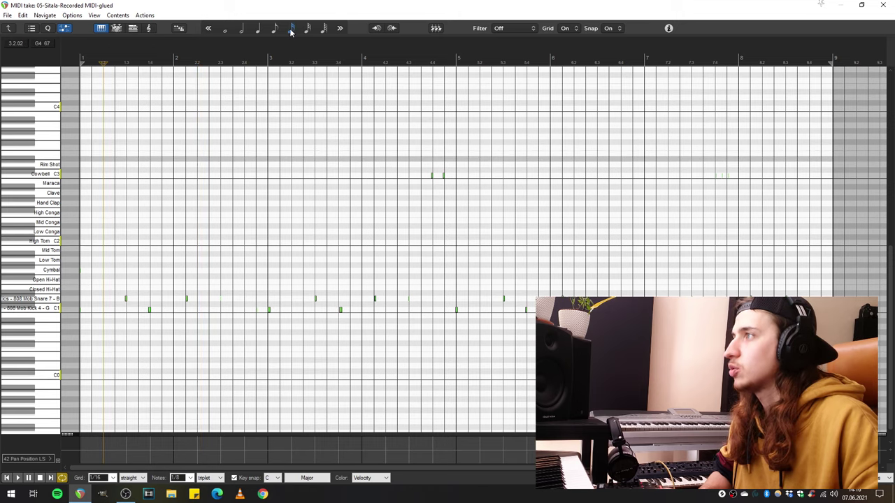
pyautogui.hotkey('ctrl', 'q')
pyautogui.click(231, 261)
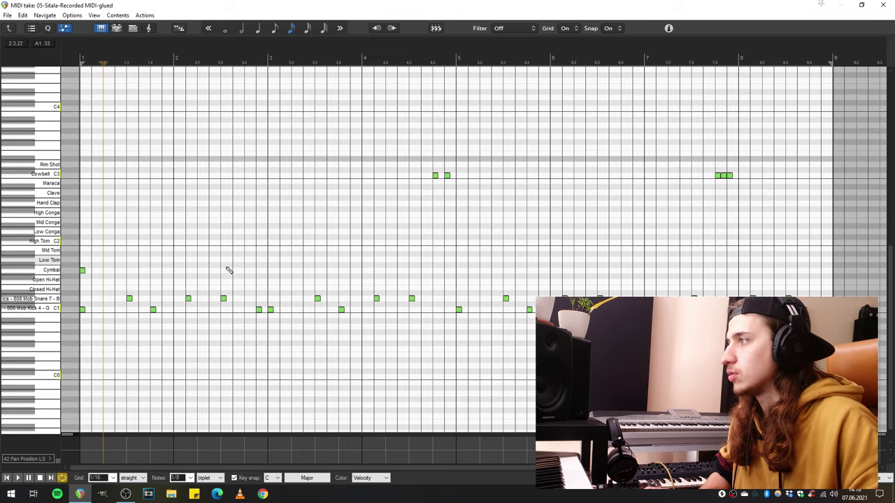
pyautogui.press('Home')
pyautogui.press('space')
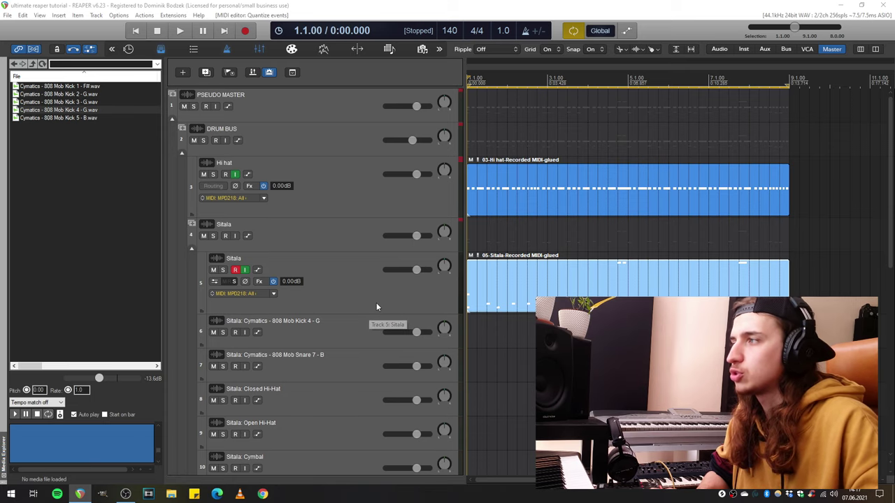
# Step: Try the volume fader of the Kick output track, reset it to 0 dB, and adjust it finely
pyautogui.click(364, 332)
pyautogui.scroll(-2, 364, 332)
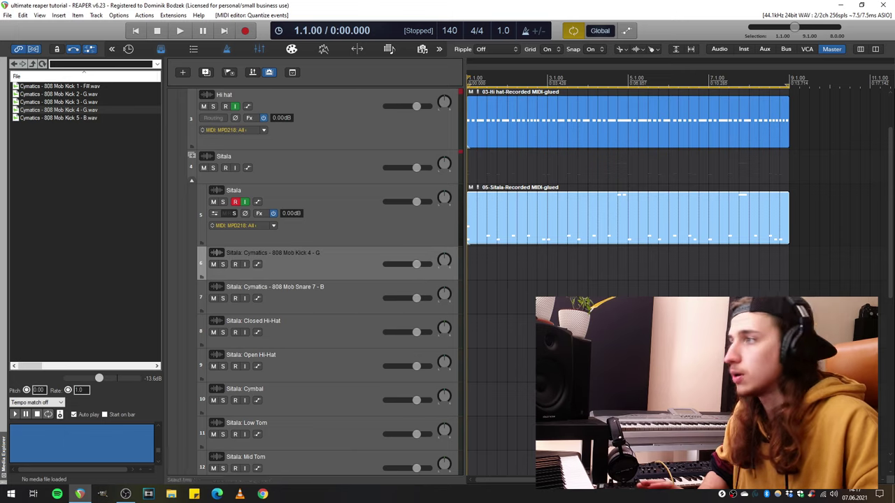
pyautogui.click(384, 235)
pyautogui.scroll(1, 384, 236)
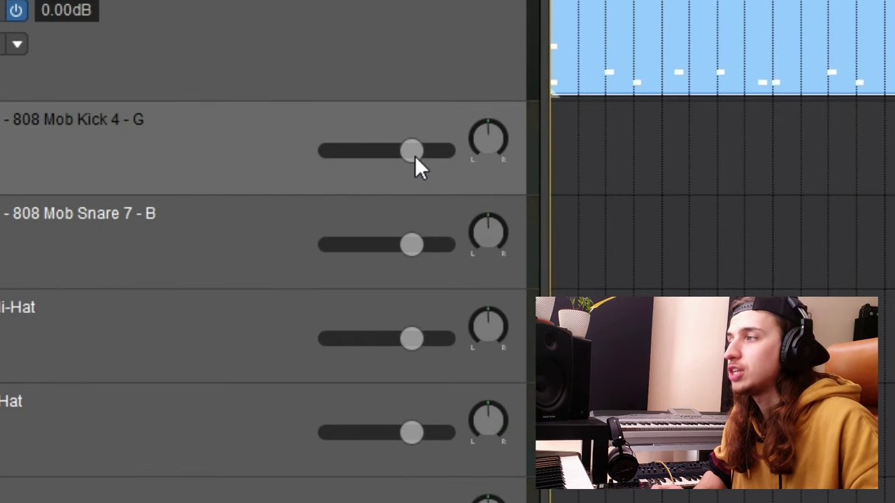
pyautogui.moveTo(417, 299); pyautogui.dragTo(409, 302)
pyautogui.moveTo(393, 165); pyautogui.dragTo(423, 160)
pyautogui.keyDown('alt'); pyautogui.click(420, 156); pyautogui.keyUp('alt')
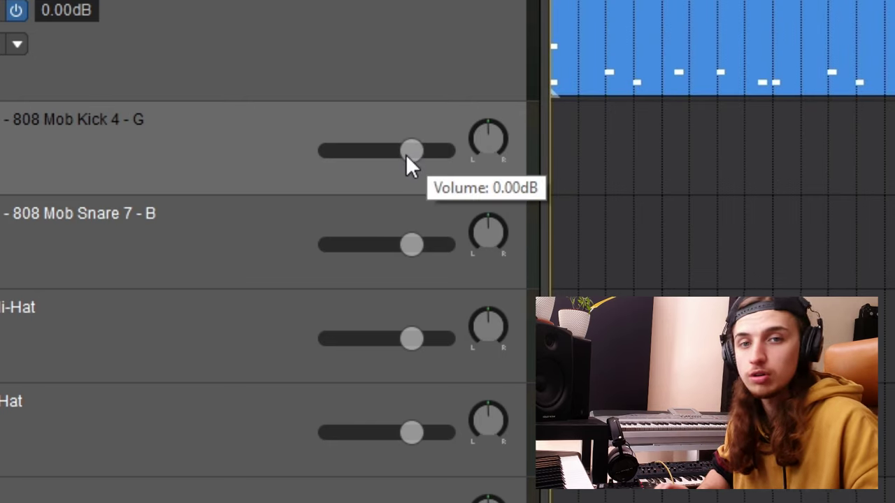
pyautogui.moveTo(405, 154)
pyautogui.mouseDown()
pyautogui.moveTo(417, 151)
pyautogui.moveTo(402, 151)
pyautogui.mouseUp()
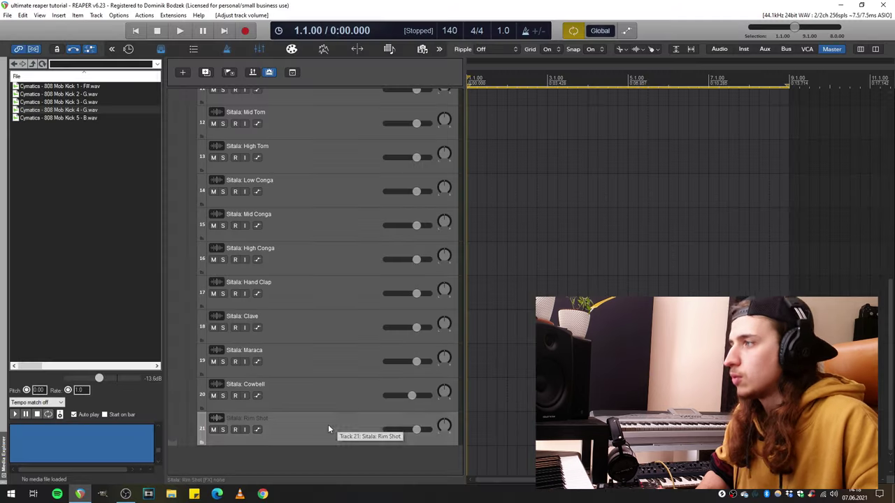
# Step: Delete the unused Sitala output tracks, keeping only the Kick, Snare, Cymbal and Cowbell outputs
pyautogui.moveTo(318, 375); pyautogui.dragTo(321, 214)
pyautogui.moveTo(338, 180); pyautogui.dragTo(321, 161)
pyautogui.scroll(2, 321, 265)
pyautogui.scroll(2, 319, 210)
pyautogui.scroll(3, 321, 196)
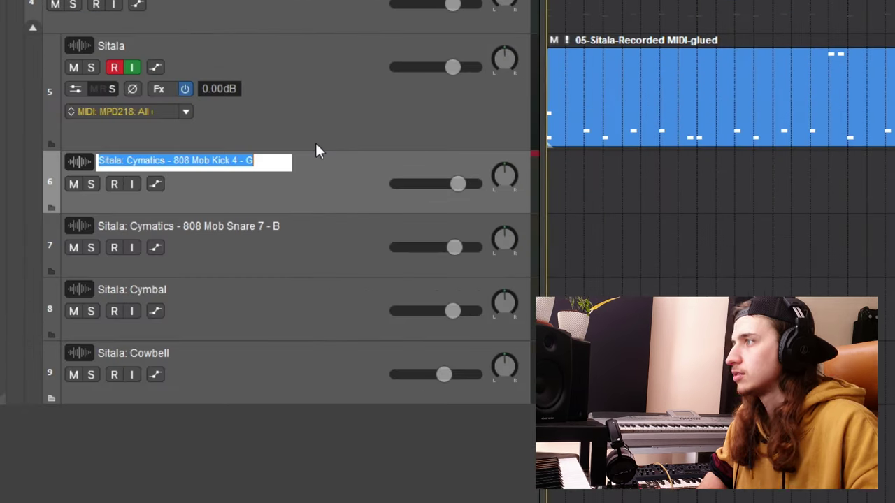
# Step: Rename the four remaining Sitala output tracks Kick, Snare, Crash and Cowbell
pyautogui.write('Kick')
pyautogui.press('Return')
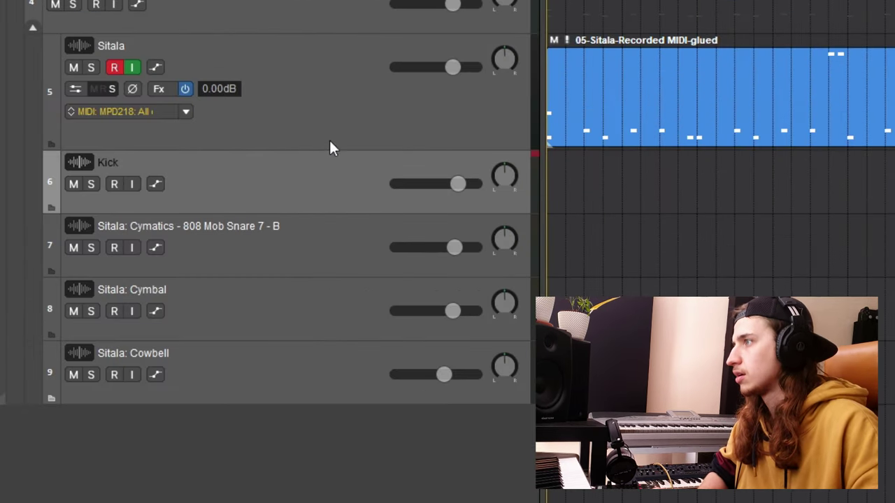
pyautogui.doubleClick(253, 234)
pyautogui.write('Snare')
pyautogui.press('Return')
pyautogui.doubleClick(174, 288)
pyautogui.write('Crash')
pyautogui.press('Return')
pyautogui.doubleClick(173, 353)
pyautogui.write('C')
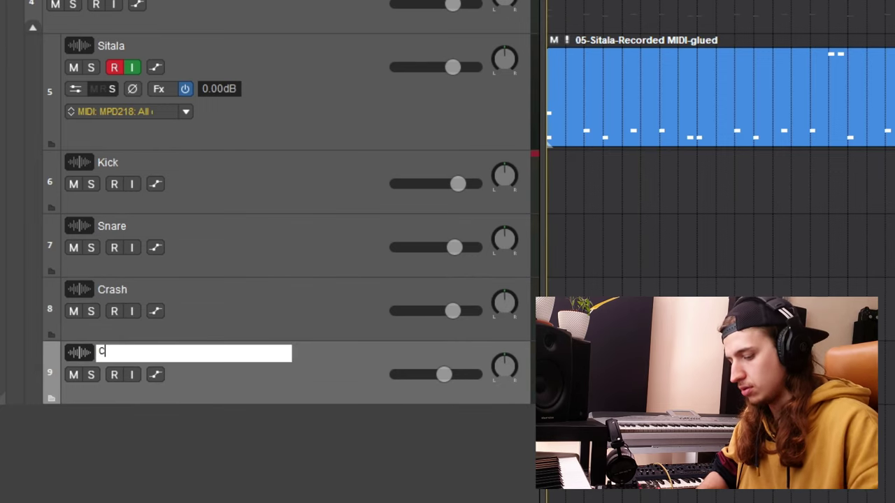
pyautogui.write('owbell')
pyautogui.press('Return')
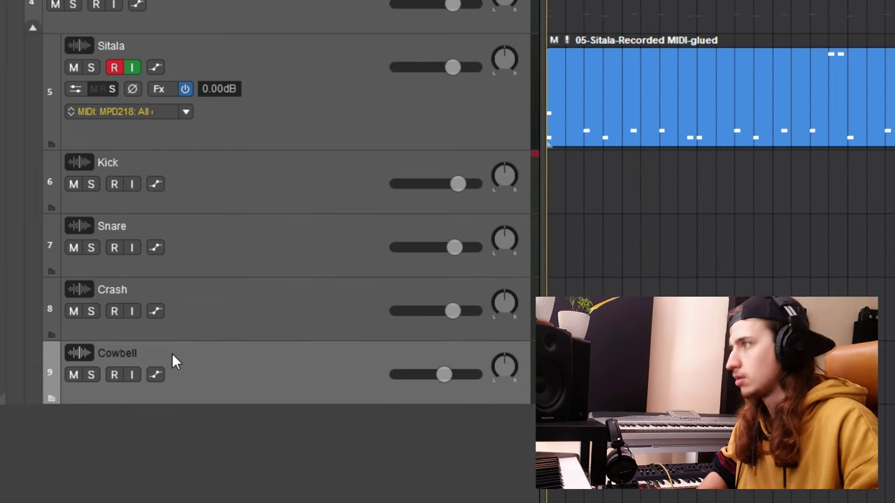
# Step: Insert a new track inside PSEUDO MASTER above DRUM BUS and name it INSTRUMENT BUS
pyautogui.click(284, 200)
pyautogui.scroll(2, 285, 201)
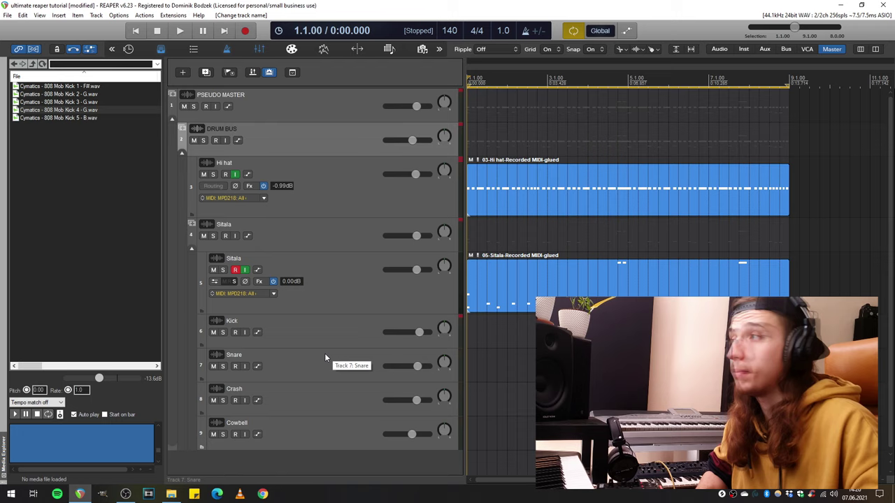
pyautogui.rightClick(325, 158)
pyautogui.click(297, 163)
pyautogui.moveTo(296, 182); pyautogui.dragTo(276, 128)
pyautogui.doubleClick(265, 129)
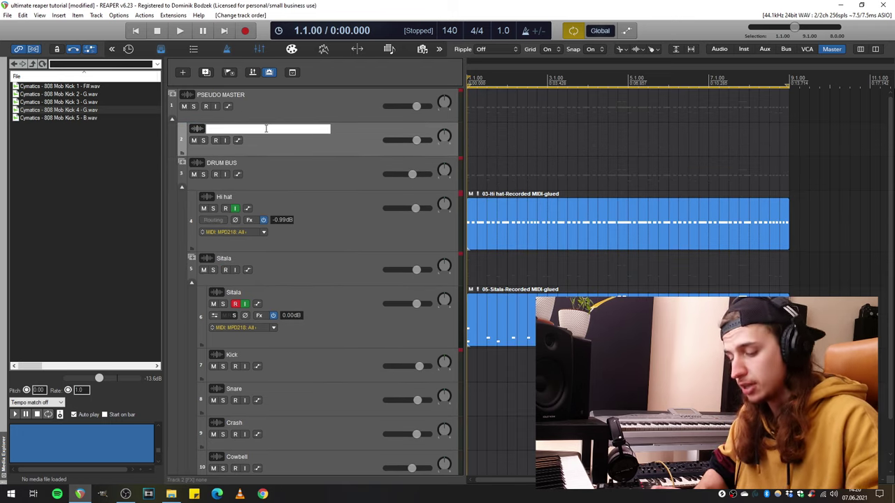
pyautogui.write('INSTRUMENT BUS')
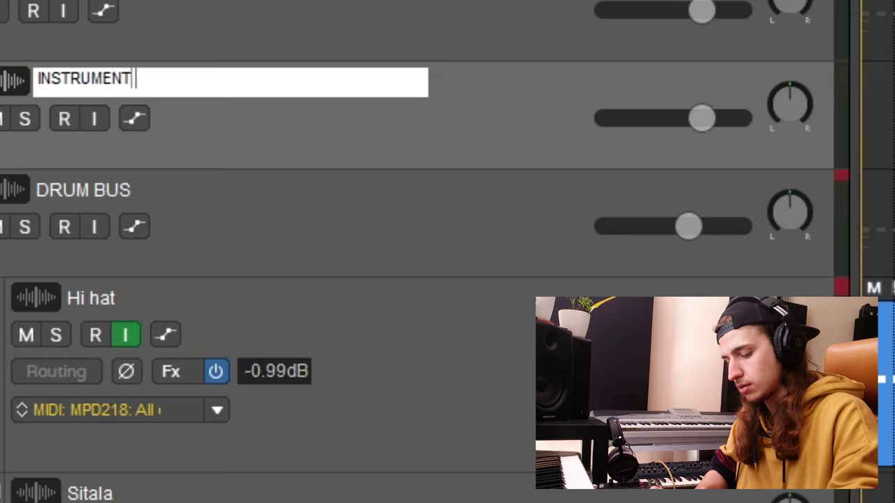
pyautogui.press('Return')
# Step: Add two new tracks below INSTRUMENT BUS and nest them inside it
pyautogui.rightClick(29, 78)
pyautogui.click(112, 118)
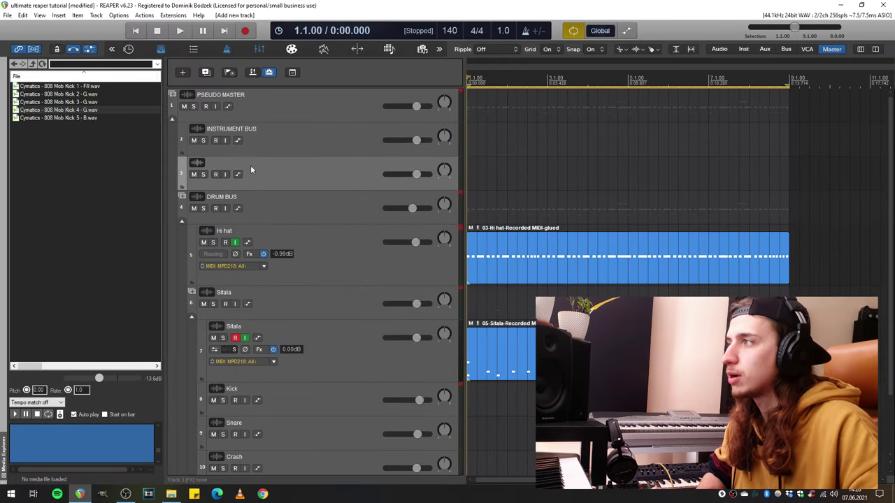
pyautogui.hotkey('ctrl', 'v')
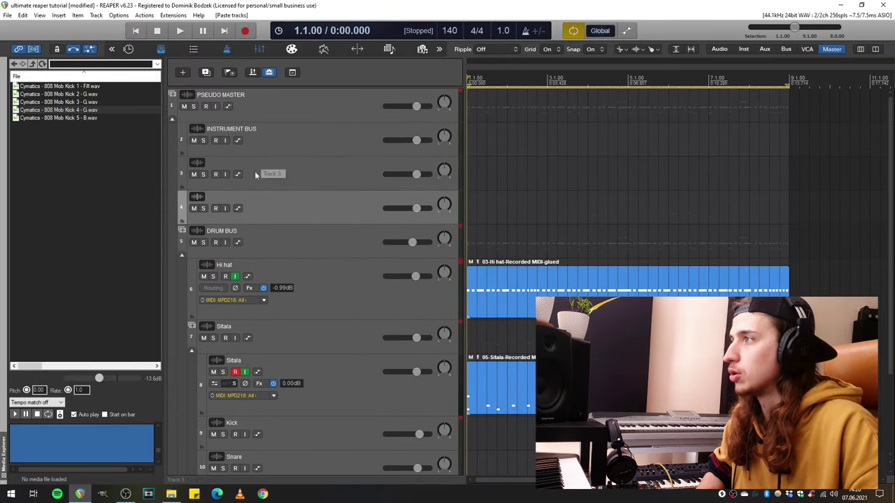
pyautogui.moveTo(271, 147); pyautogui.dragTo(271, 148)
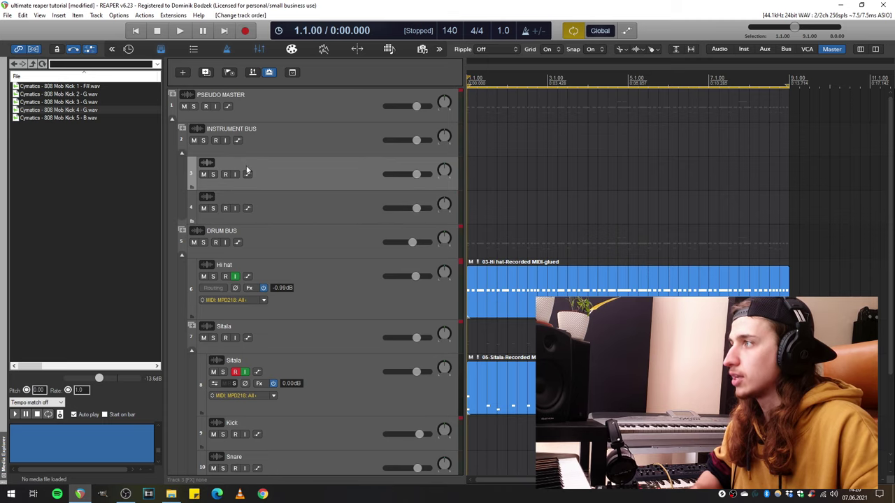
# Step: Name the two tracks inside INSTRUMENT BUS 1 and 2
pyautogui.press('F2')
pyautogui.write('1')
pyautogui.press('Return')
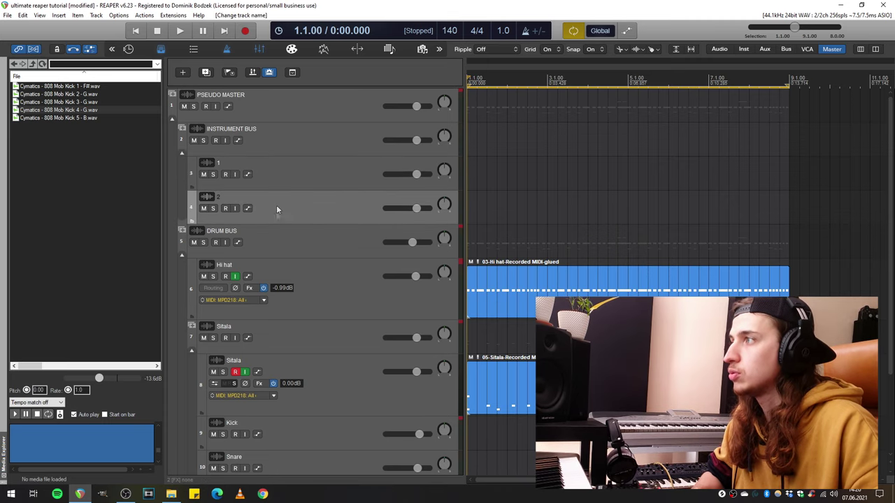
# Step: Add the Xpand!2 instrument plugin to track 1 inside INSTRUMENT BUS
pyautogui.click(253, 186)
pyautogui.press('f')
pyautogui.write('xpand')
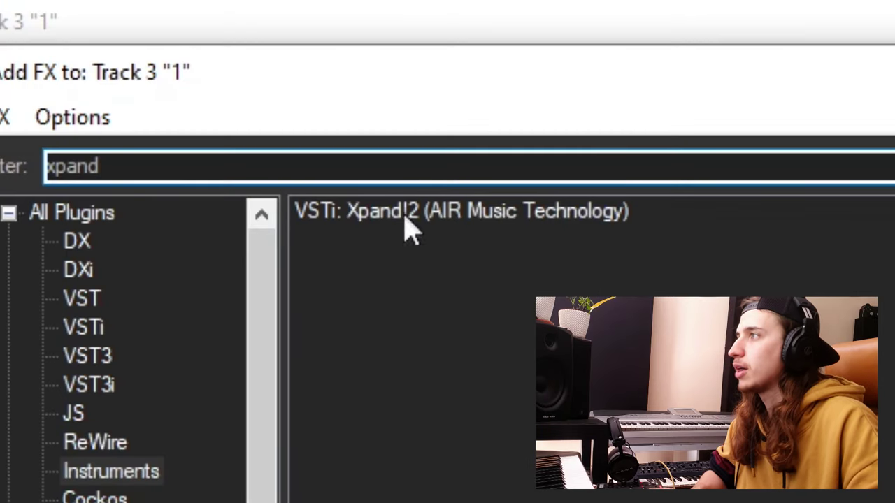
pyautogui.doubleClick(415, 225)
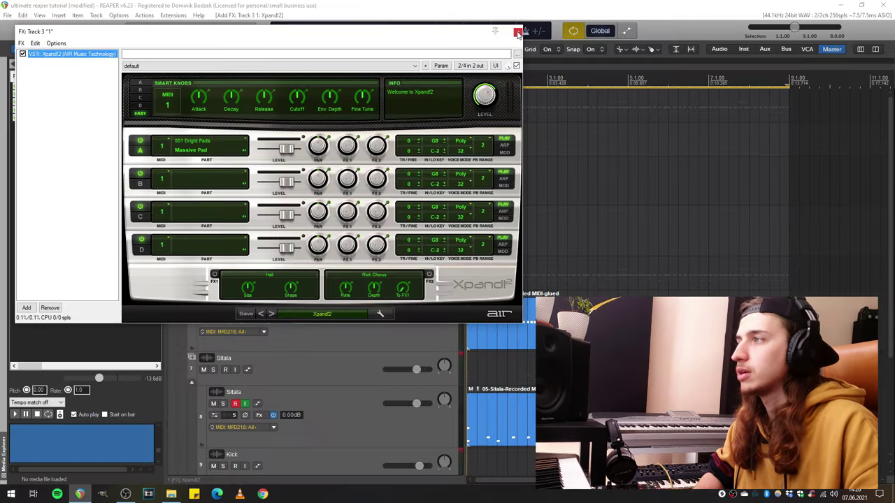
# Step: Close the Xpand!2 window and add the Hybrid instrument plugin to track 2 inside INSTRUMENT BUS
pyautogui.click(529, 26)
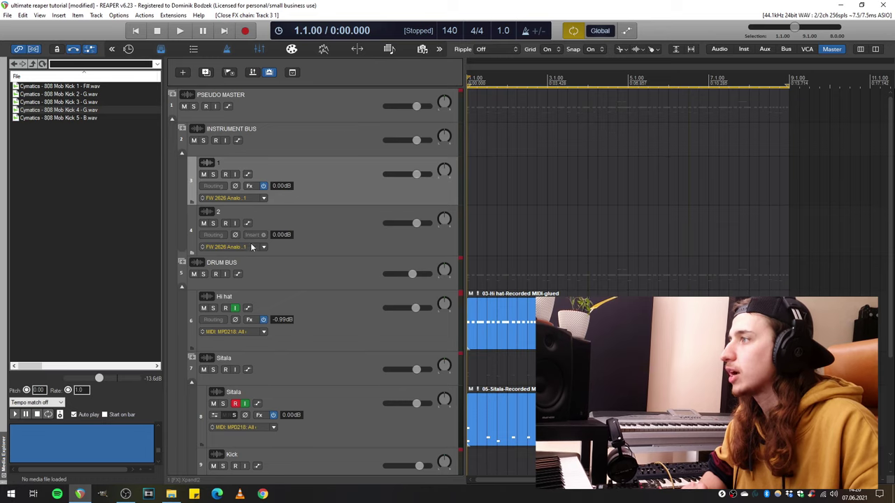
pyautogui.click(253, 234)
pyautogui.write('hybrid')
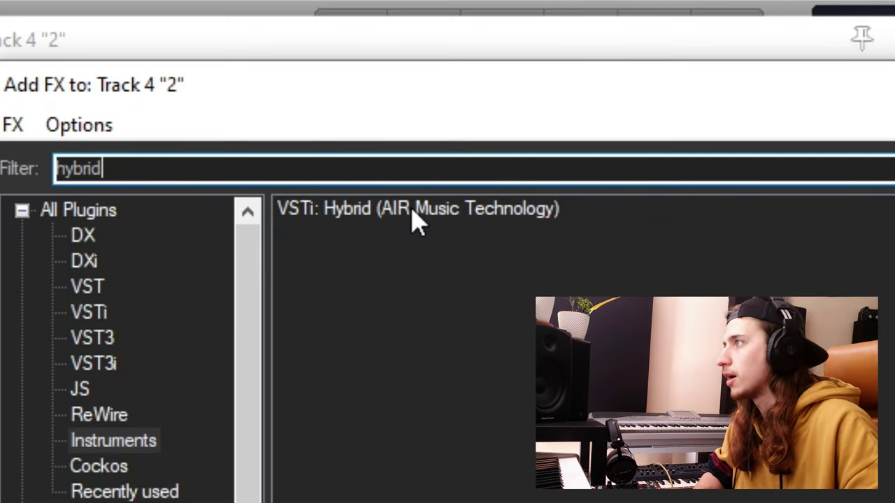
pyautogui.click(413, 213)
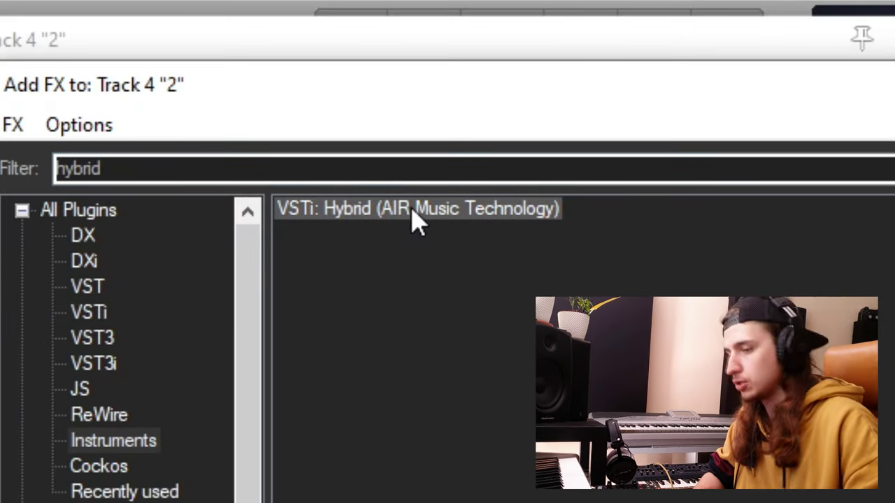
pyautogui.doubleClick(412, 213)
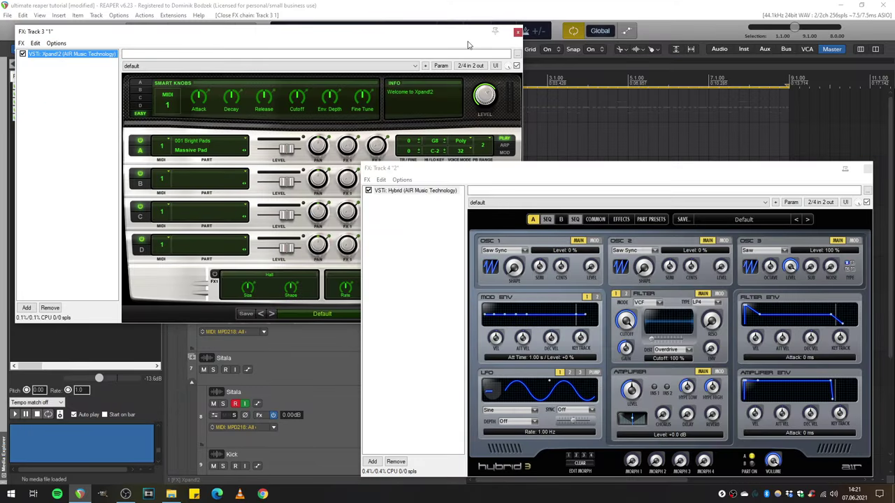
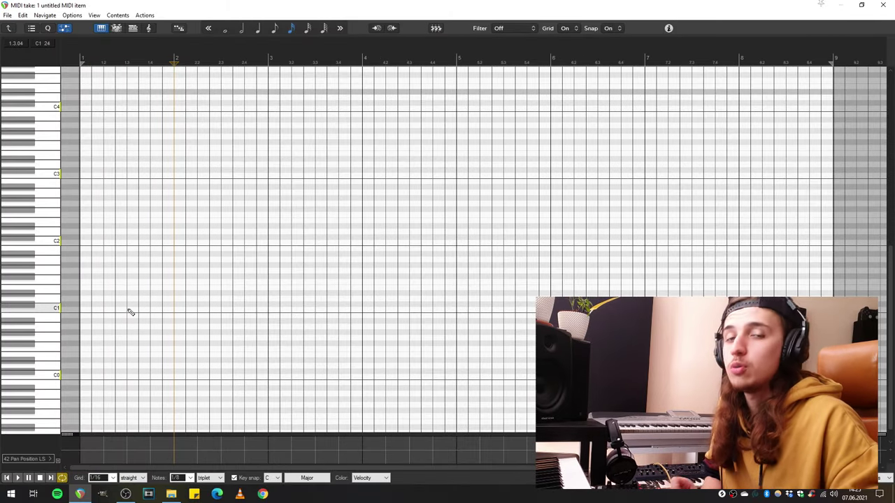
# Step: Try the MIDI editor grid at 1/8 and with swing, and return it to 1/16 straight
pyautogui.click(113, 478)
pyautogui.click(111, 440)
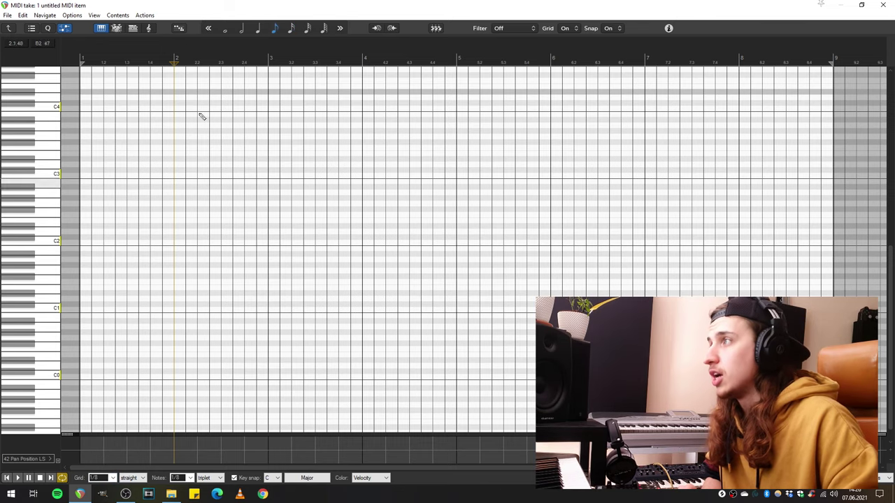
pyautogui.click(292, 29)
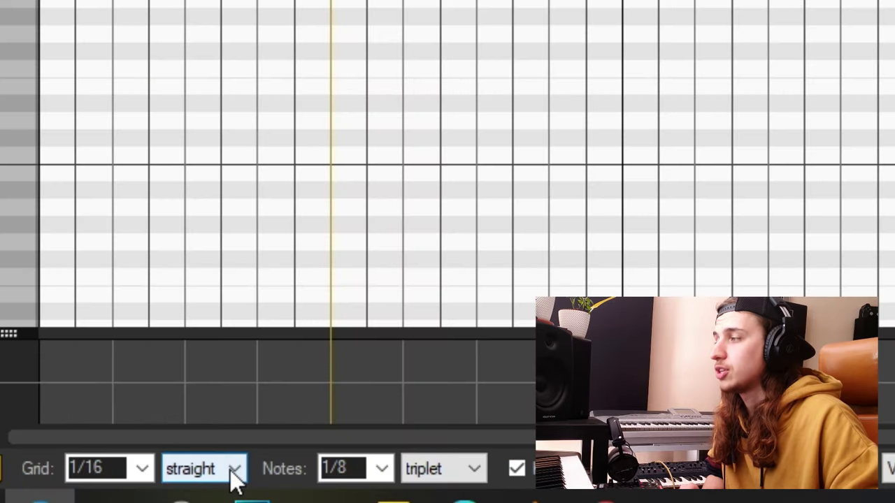
pyautogui.click(142, 479)
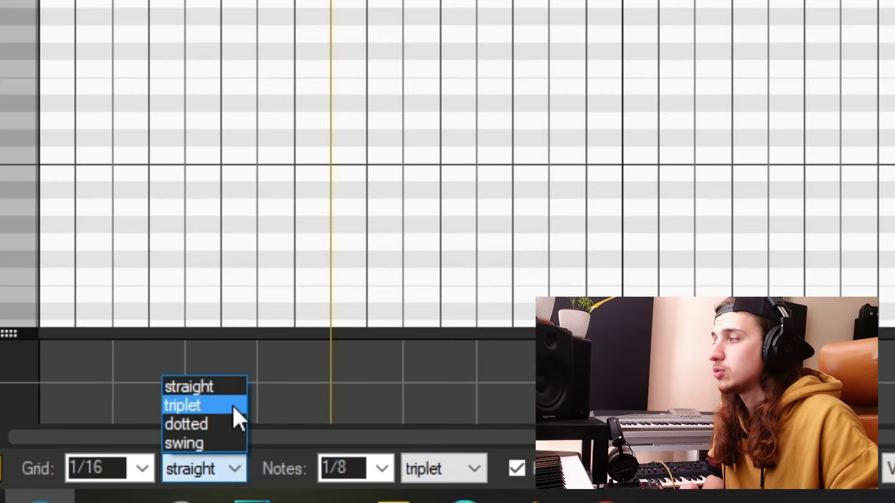
pyautogui.click(227, 443)
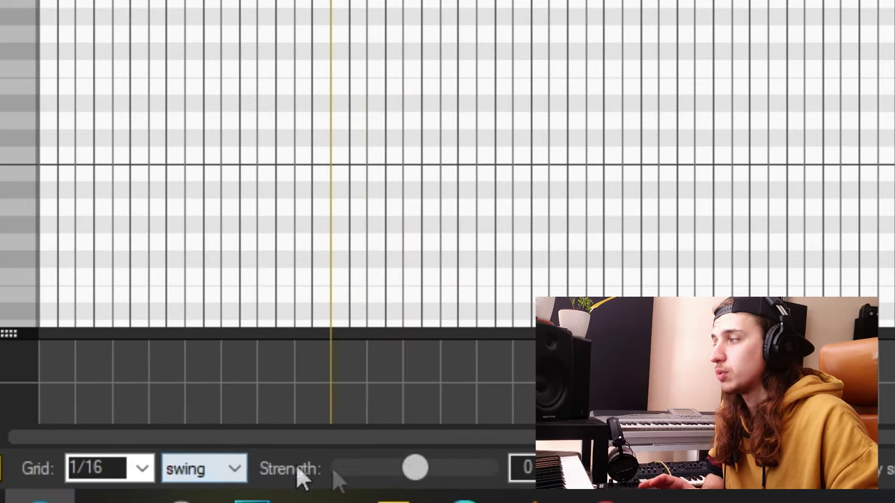
pyautogui.click(229, 469)
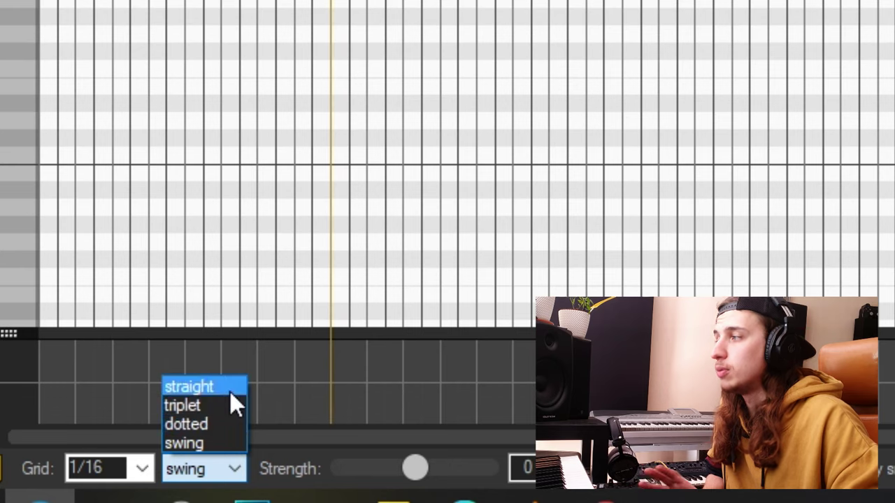
pyautogui.click(235, 389)
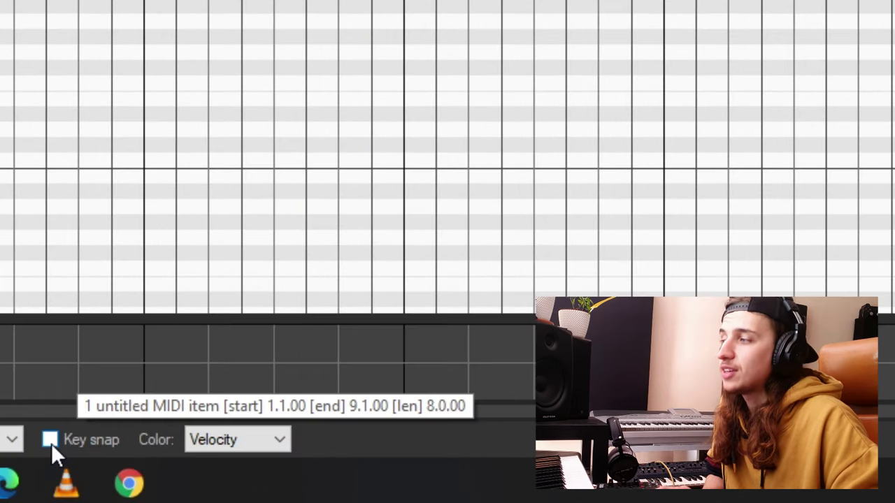
# Step: Turn on key snap and set its root to D with the Natural minor scale
pyautogui.click(51, 443)
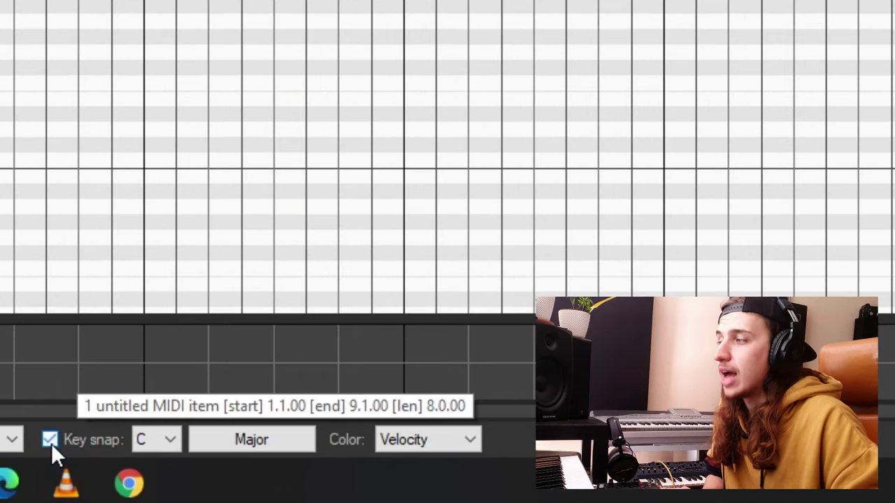
pyautogui.click(157, 443)
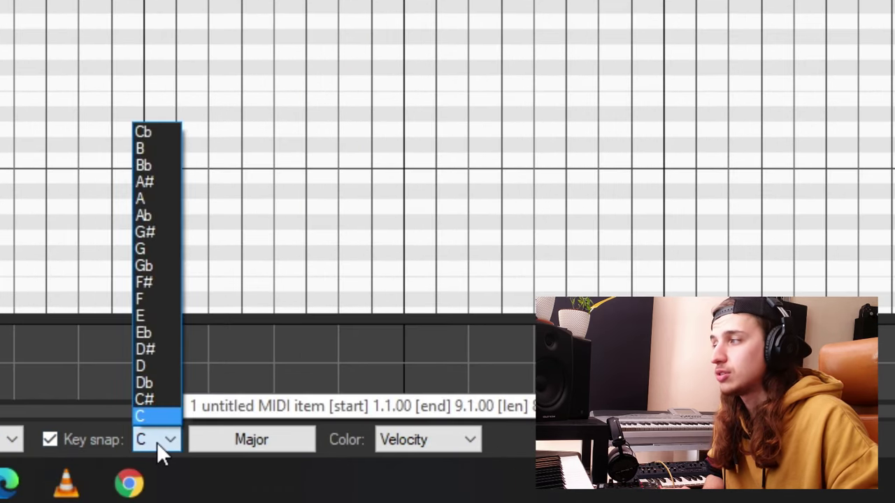
pyautogui.click(160, 365)
pyautogui.click(236, 444)
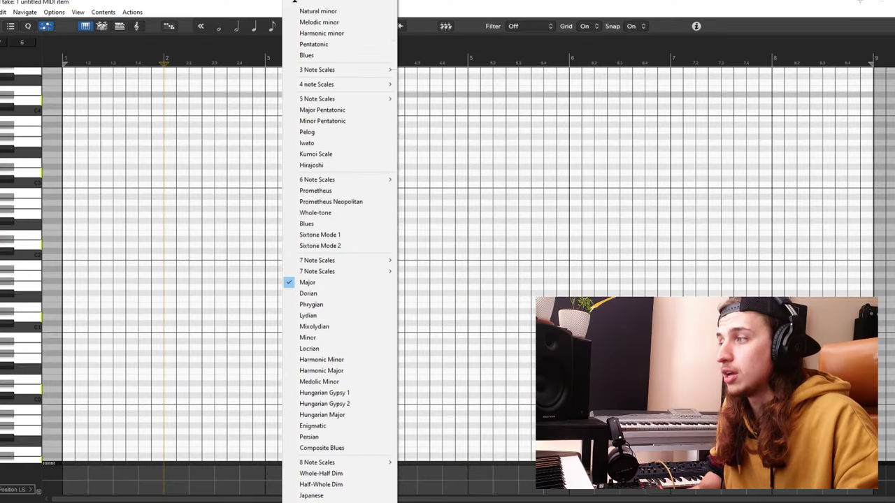
pyautogui.scroll(-3, 338, 254)
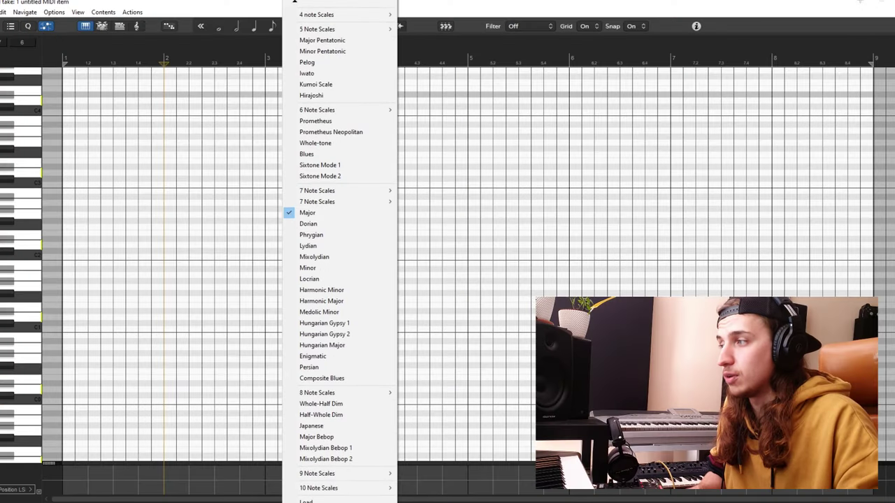
pyautogui.click(311, 501)
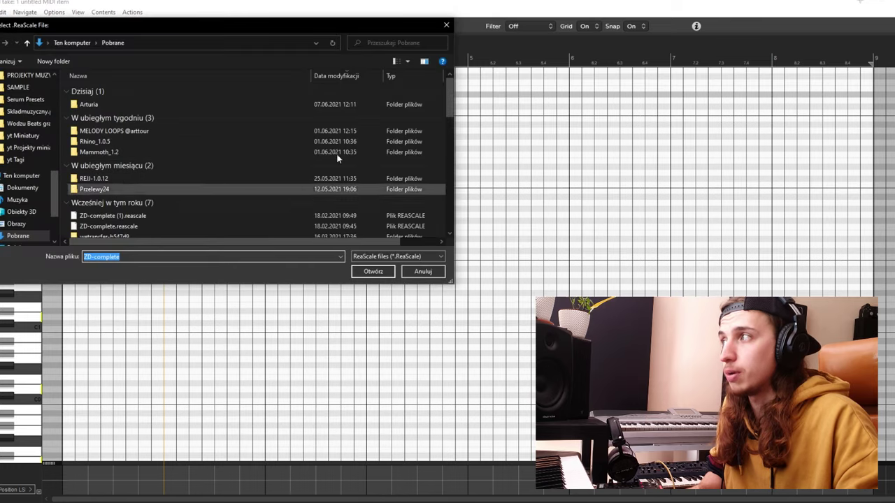
pyautogui.click(446, 26)
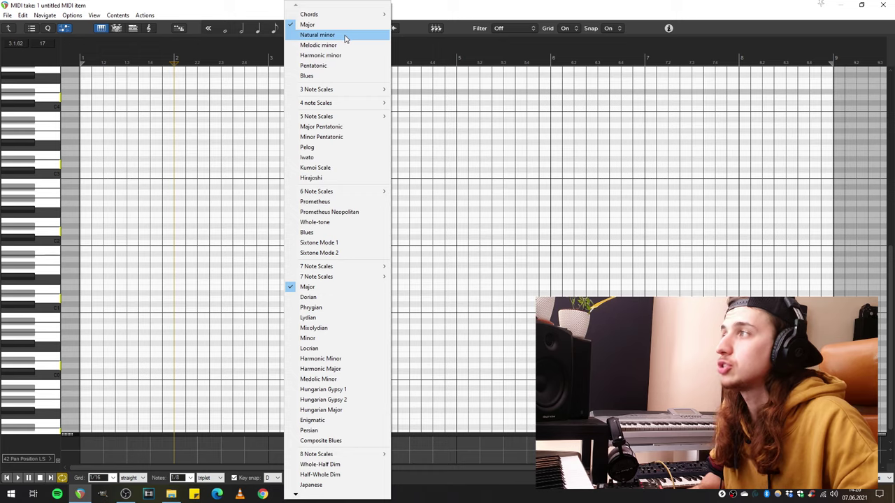
pyautogui.click(345, 36)
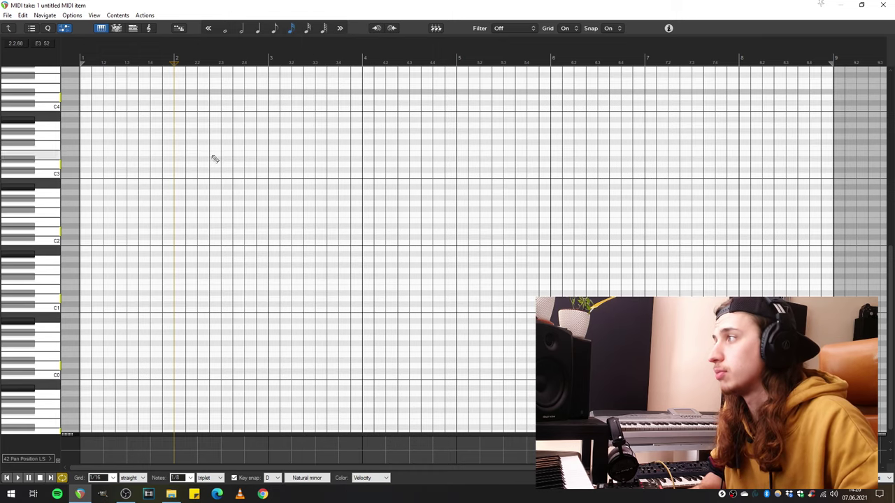
# Step: Set the grid to 1/8 and draw the notes G3, G2, D2 and A2 on the four beats of bar 1
pyautogui.click(276, 28)
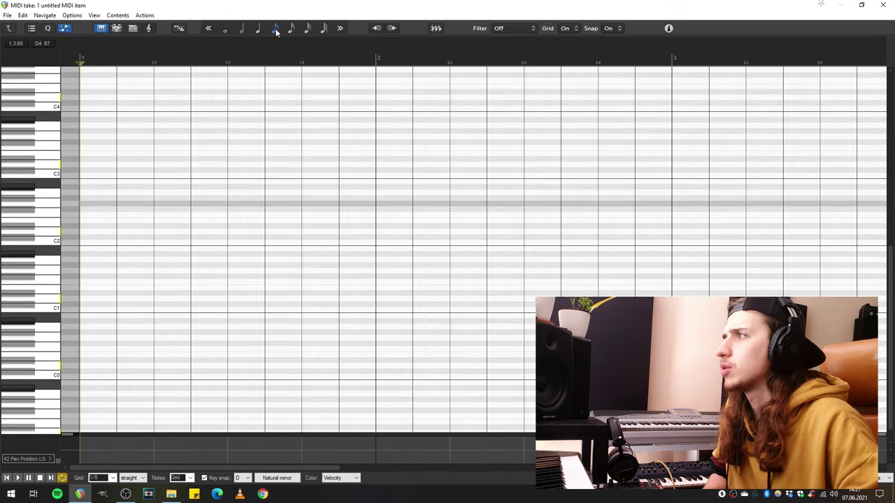
pyautogui.click(104, 109)
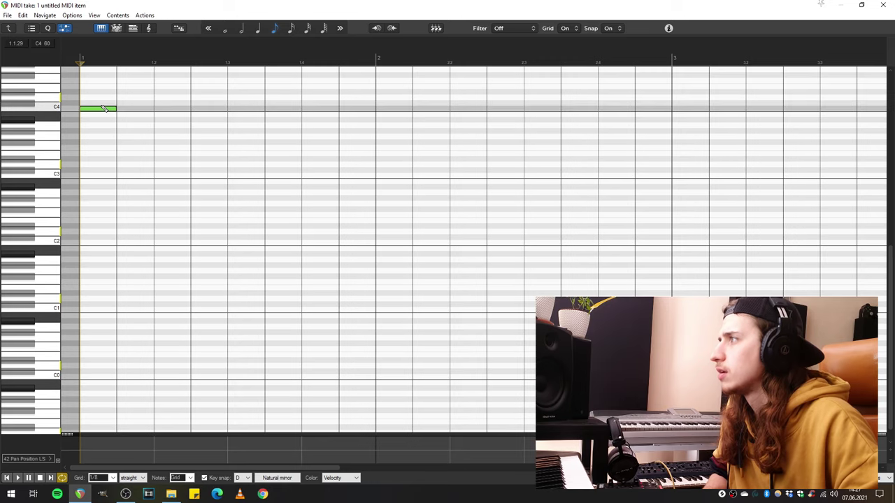
pyautogui.moveTo(103, 109); pyautogui.dragTo(105, 137)
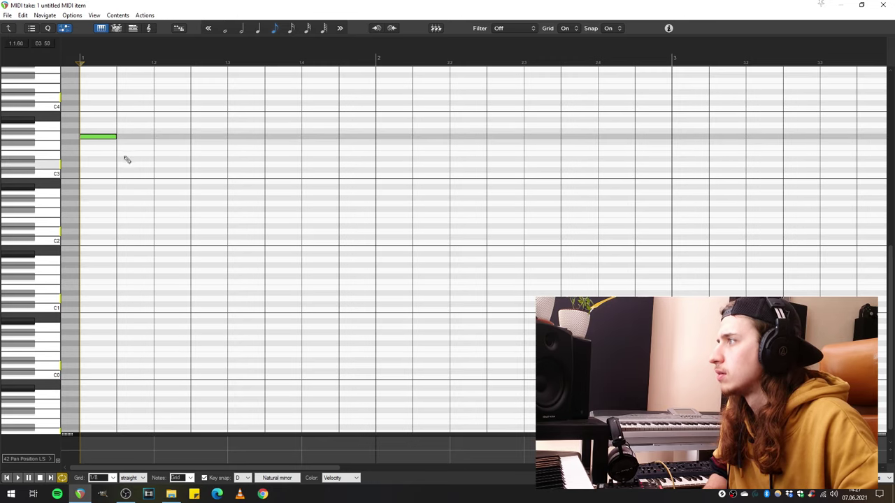
pyautogui.click(139, 203)
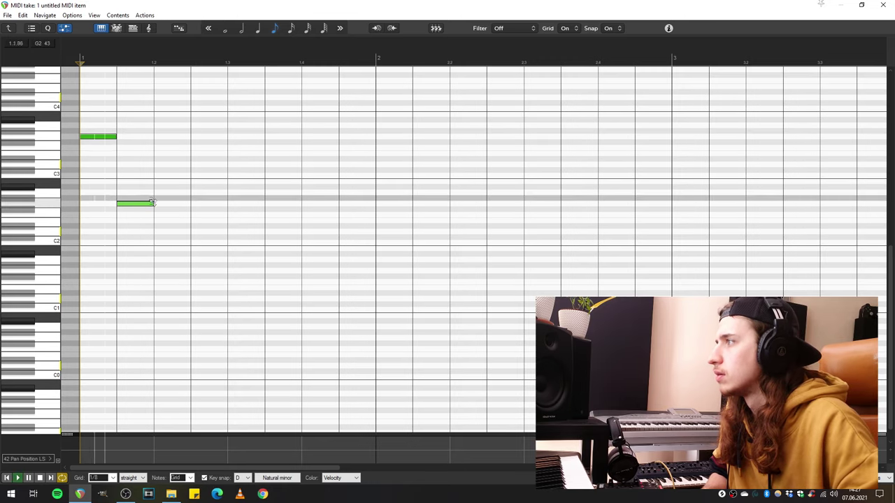
pyautogui.click(246, 232)
pyautogui.click(325, 215)
pyautogui.moveTo(325, 210); pyautogui.dragTo(325, 191)
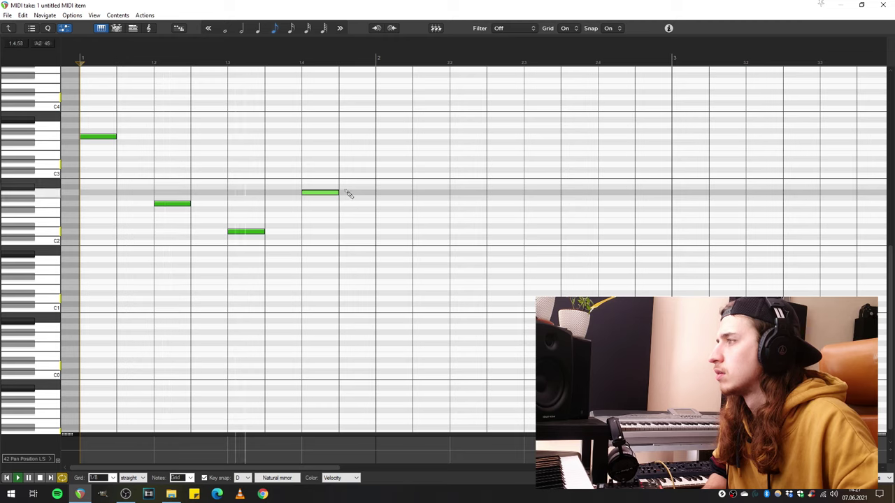
# Step: Draw a Bb2 at the start of bar 2 and a descending 1/16 run of D3, C3, Bb2 and A2 from beat 2
pyautogui.click(393, 186)
pyautogui.click(468, 164)
pyautogui.click(477, 162)
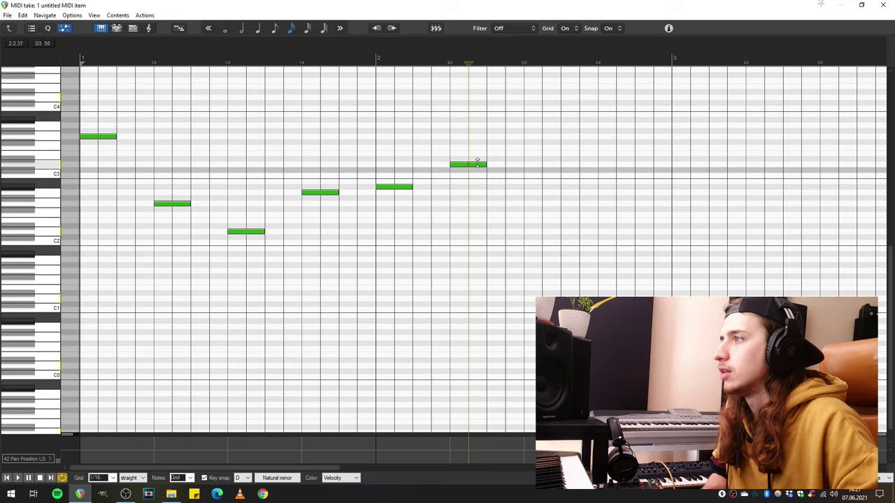
pyautogui.click(478, 175)
pyautogui.click(495, 187)
pyautogui.click(515, 202)
pyautogui.moveTo(518, 200); pyautogui.dragTo(517, 190)
# Step: Play the melody from the start and spread out the descending notes in bar 2, moving the A2 to beat 4
pyautogui.click(82, 54)
pyautogui.press('space')
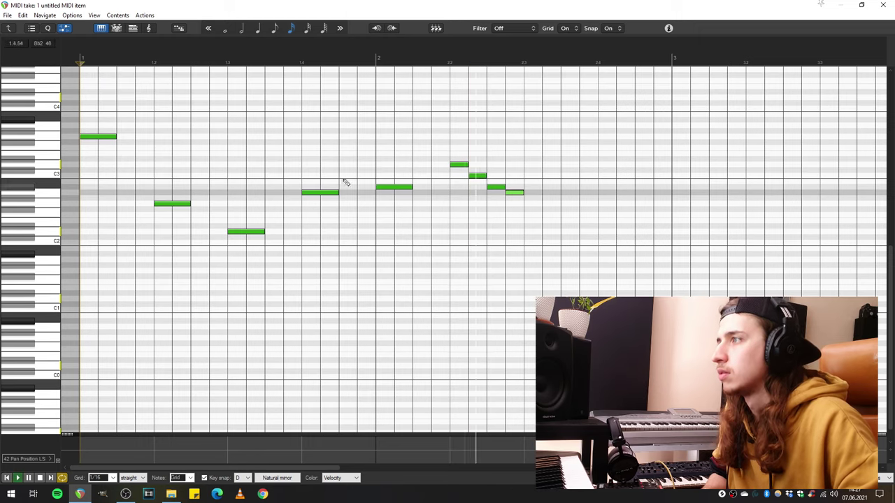
pyautogui.moveTo(482, 179); pyautogui.dragTo(635, 196)
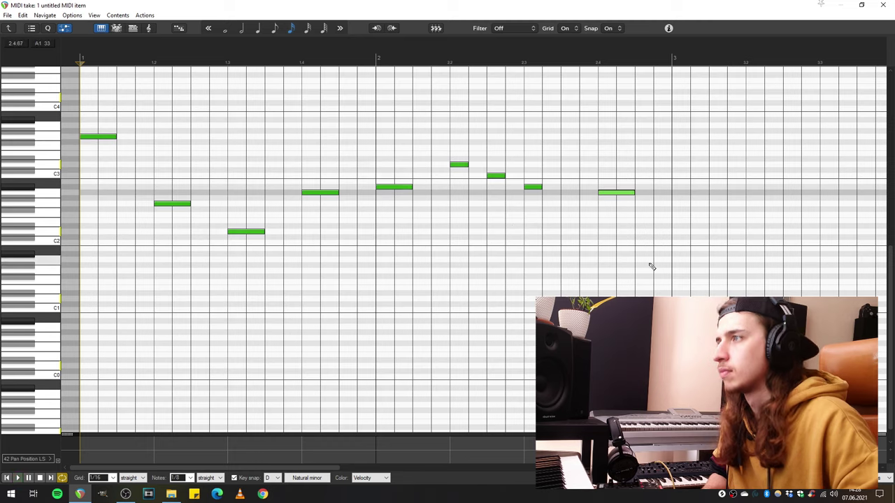
# Step: Duplicate the two-bar melody into bars 3 and 4, play it back and raise the first note of bar 4 to Bb3
pyautogui.scroll(-3, 646, 260)
pyautogui.hotkey('ctrl', 'd')
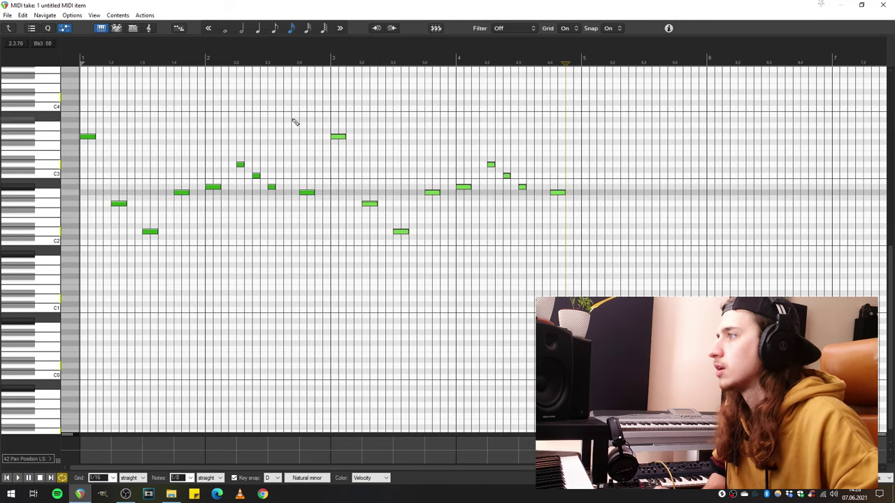
pyautogui.click(248, 97)
pyautogui.press('space')
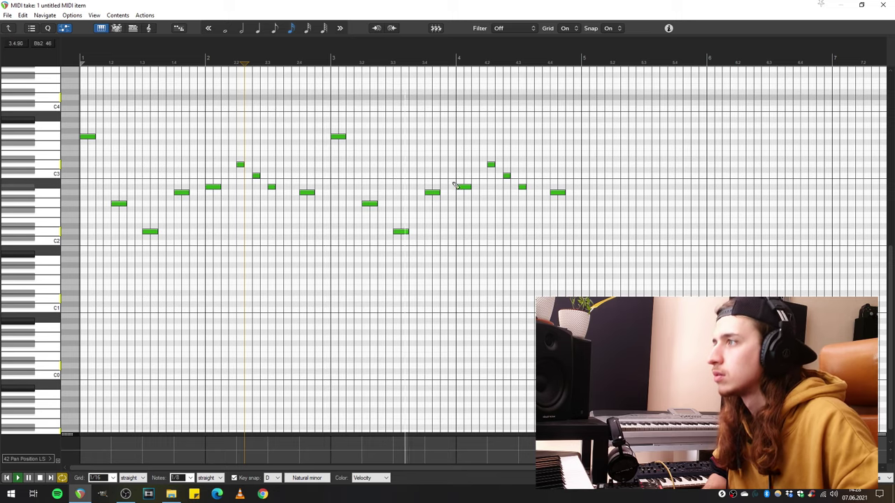
pyautogui.moveTo(461, 187); pyautogui.dragTo(465, 122)
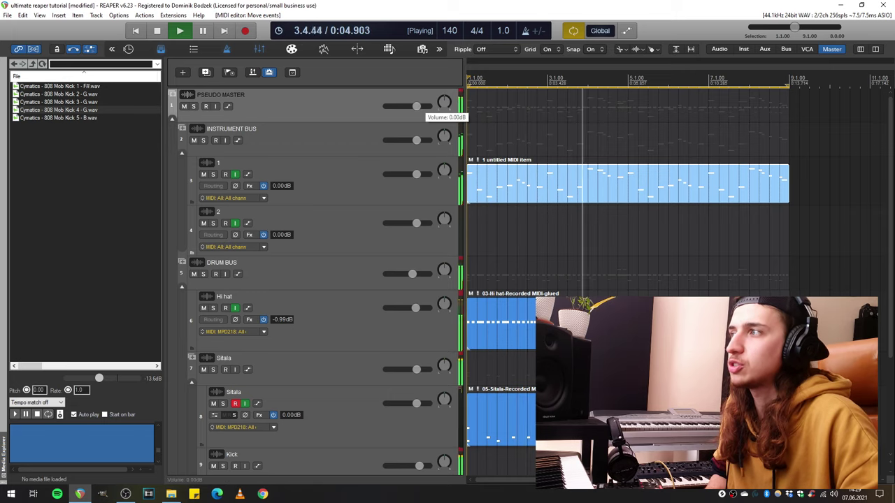
# Step: Lower the PSEUDO MASTER track volume slightly during playback and stop the playback
pyautogui.scroll(-2, 442, 103)
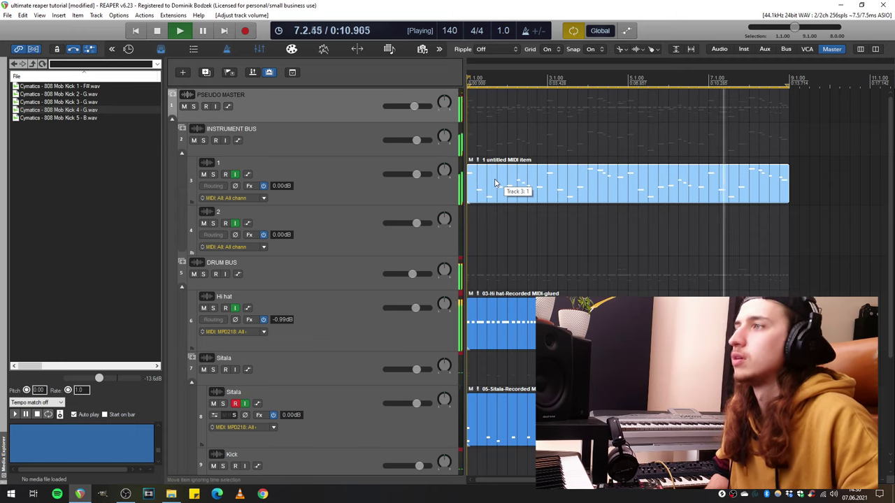
pyautogui.press('space')
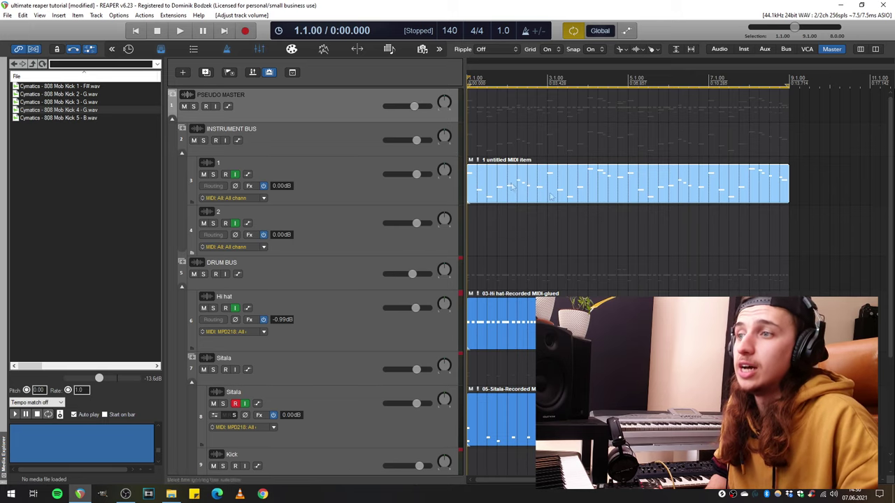
# Step: Review the instrument bus and the notes of track 1's melody item in the MIDI editor, and close the editor
pyautogui.click(319, 141)
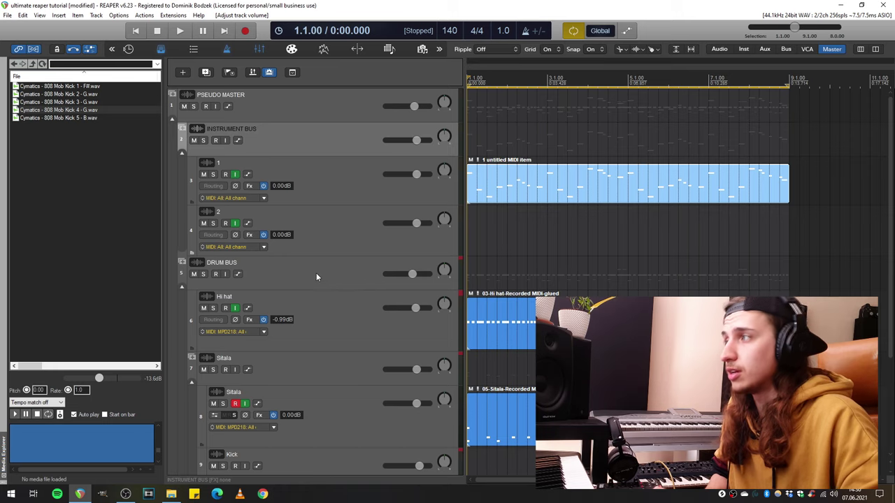
pyautogui.click(320, 119)
pyautogui.doubleClick(544, 184)
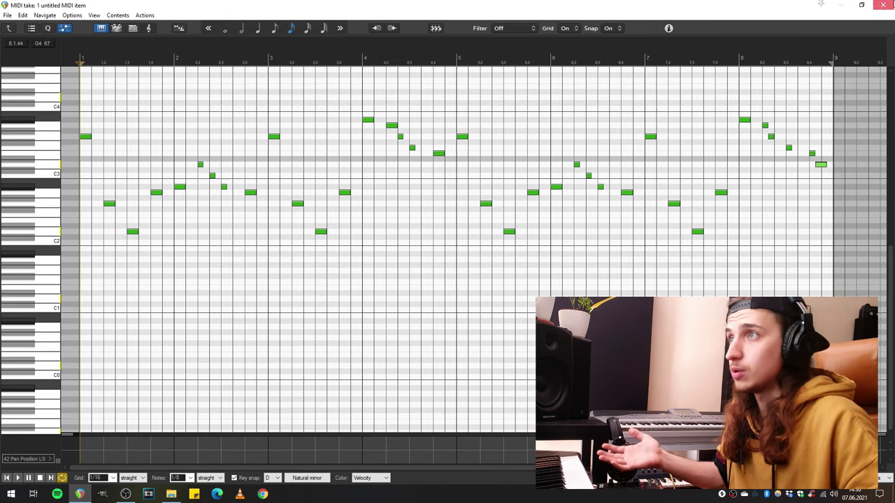
pyautogui.click(879, 5)
# Step: Select track 2 inside INSTRUMENT BUS and arm it for recording
pyautogui.click(59, 15)
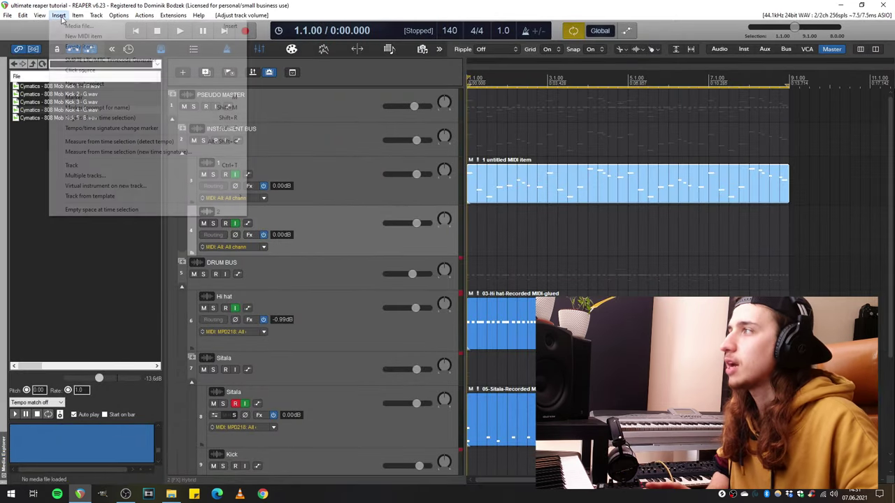
pyautogui.click(341, 233)
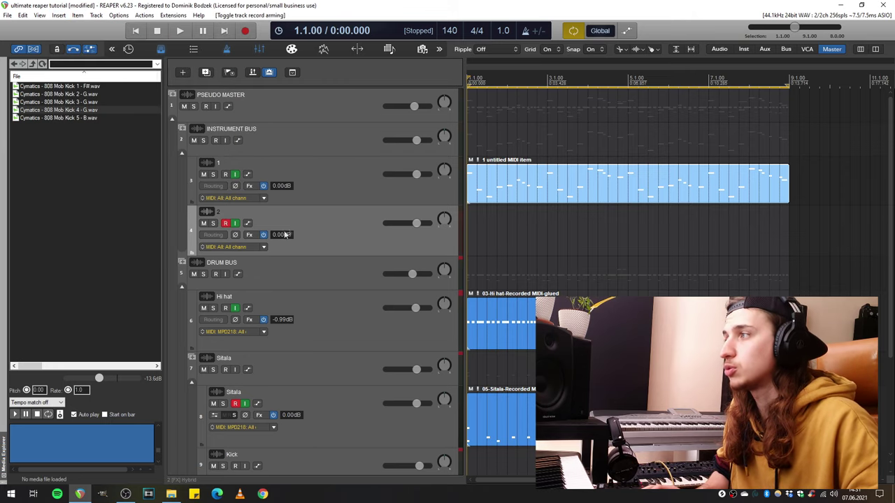
# Step: Audition the Hybrid preset 01 Aether on track 2 during playback, close its FX window and stop the playback
pyautogui.click(250, 235)
pyautogui.press('space')
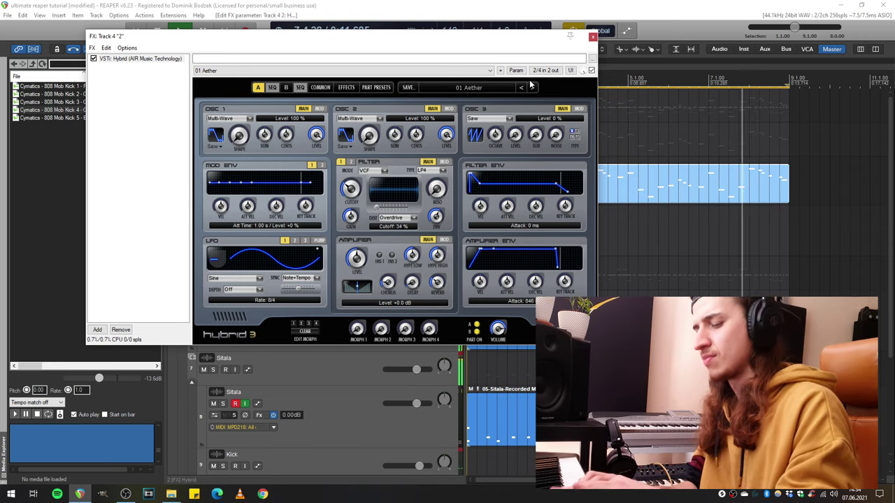
pyautogui.press('Escape')
pyautogui.press('space')
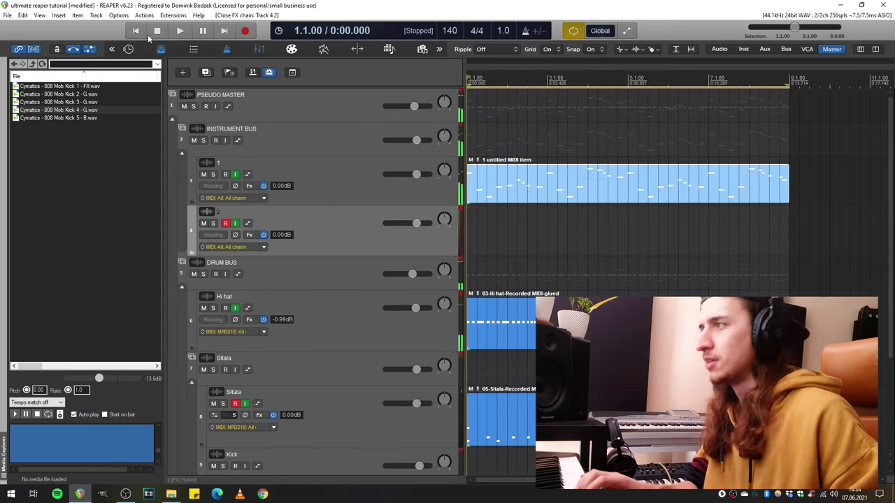
# Step: Record a MIDI melody on track 2 over the eight-bar loop and glue the recorded takes into one item
pyautogui.hotkey('ctrl', 'r')
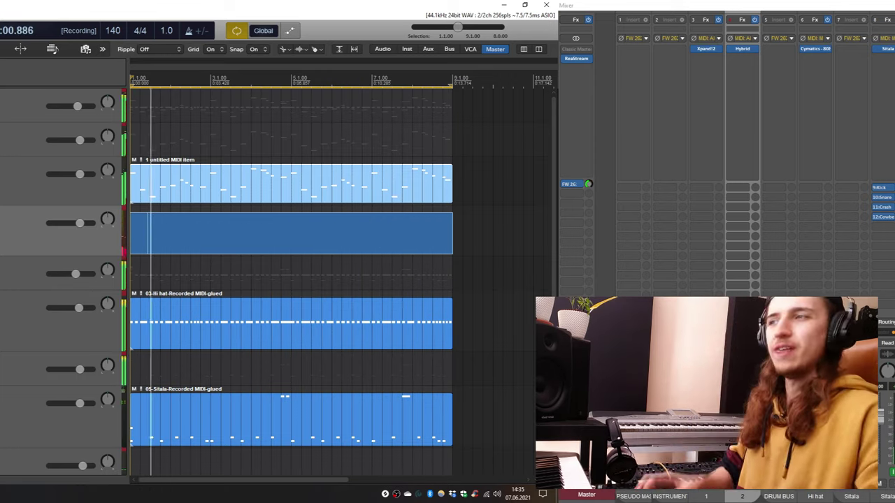
pyautogui.press('space')
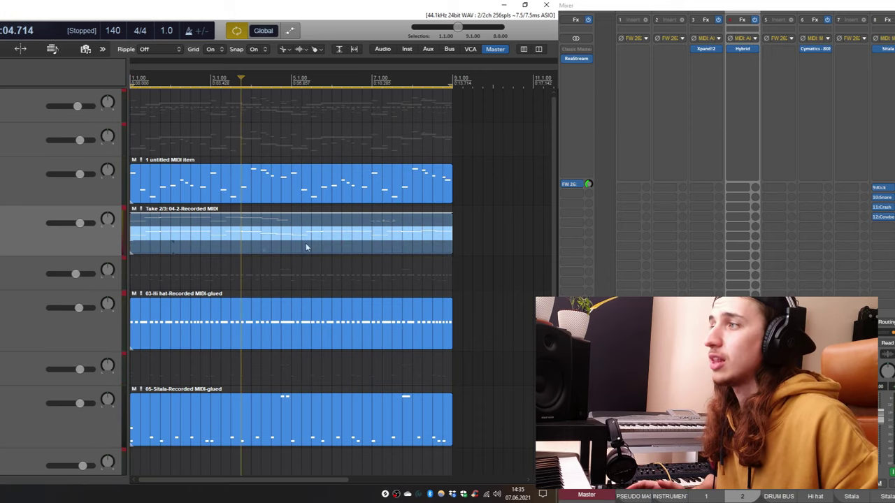
pyautogui.rightClick(238, 239)
pyautogui.click(280, 316)
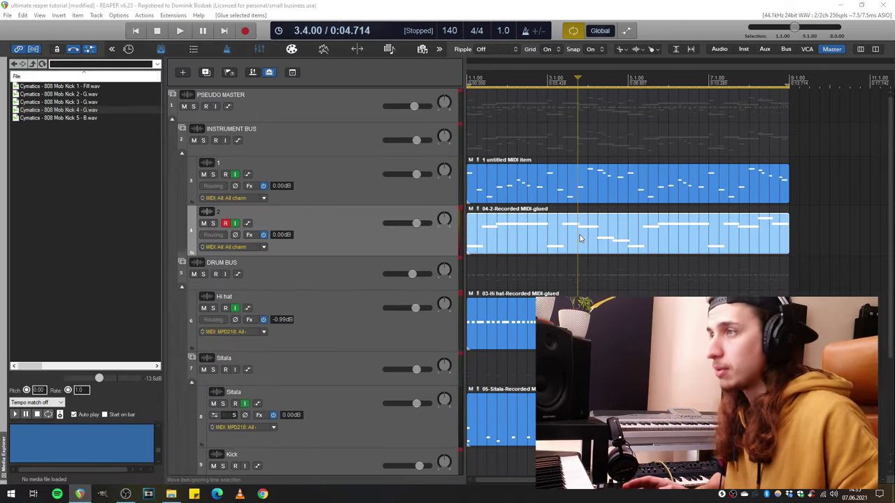
# Step: Quantize the position and length of all notes in track 2's glued item to the 1/8 grid at 100% strength
pyautogui.doubleClick(239, 248)
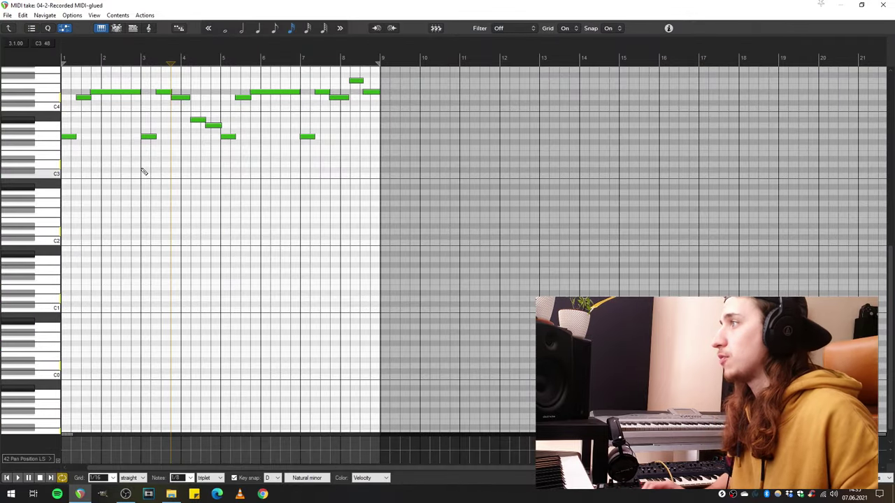
pyautogui.scroll(2, 143, 172)
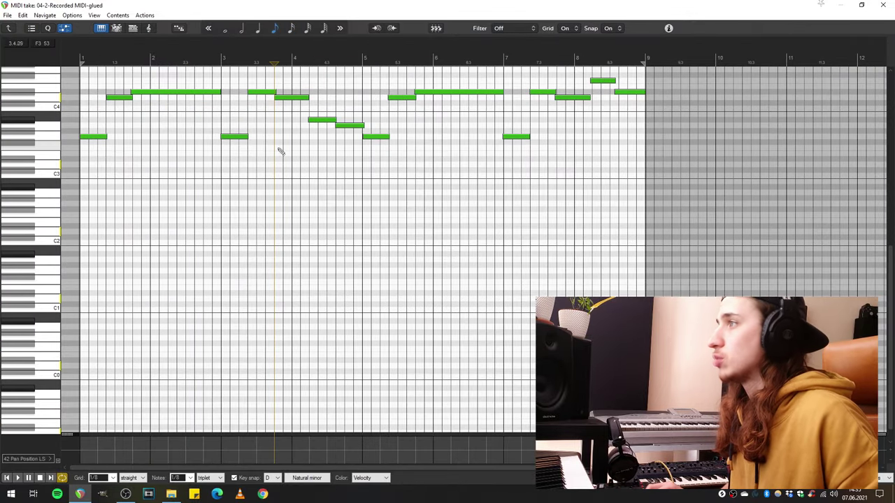
pyautogui.moveTo(710, 216); pyautogui.dragTo(102, 102)
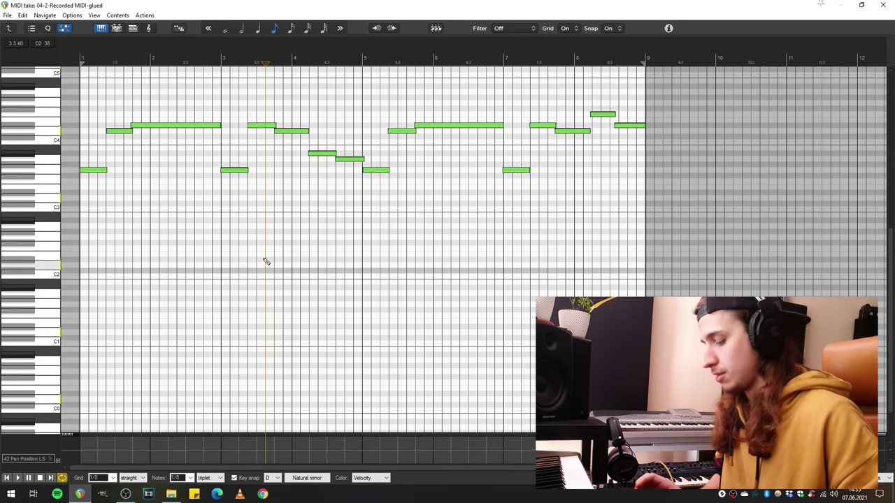
pyautogui.press('q')
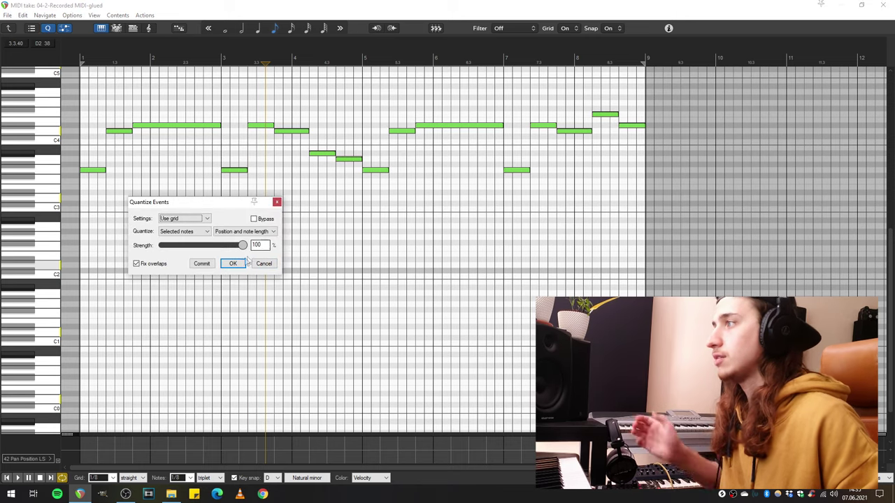
pyautogui.click(235, 263)
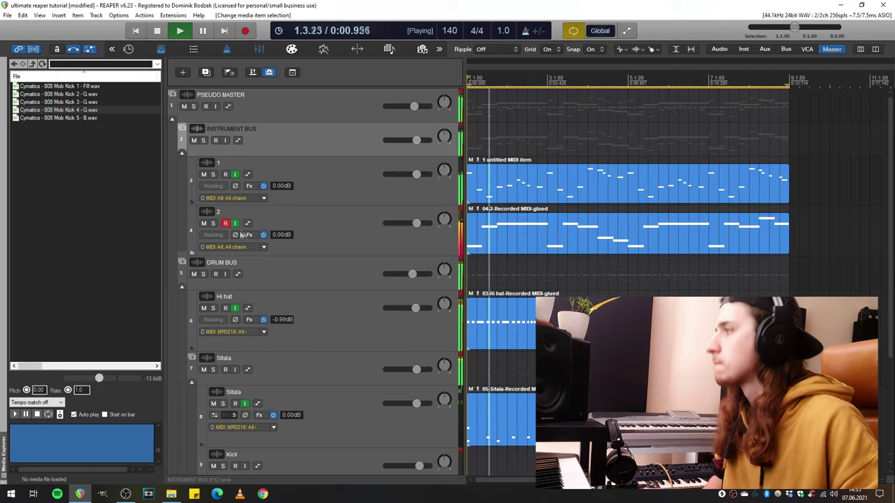
# Step: Disarm track 2, transpose all notes of its melody down one octave and close the MIDI editor
pyautogui.click(225, 223)
pyautogui.click(225, 223)
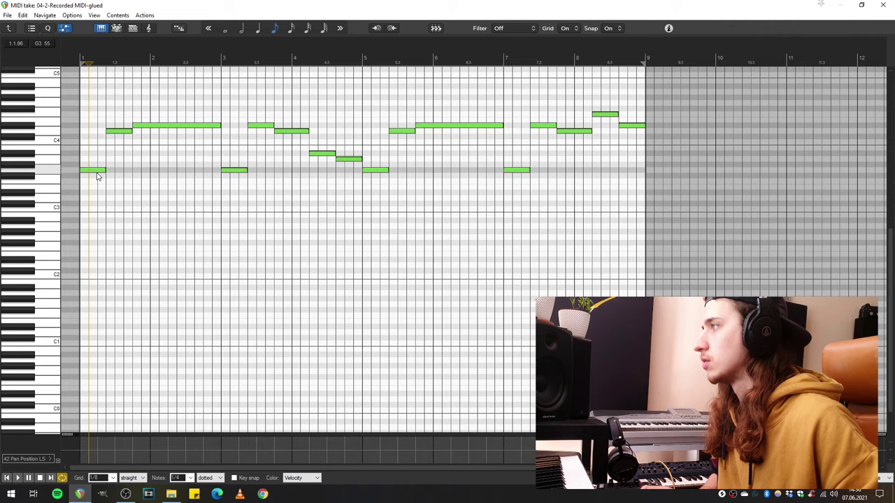
pyautogui.moveTo(98, 172); pyautogui.dragTo(102, 239)
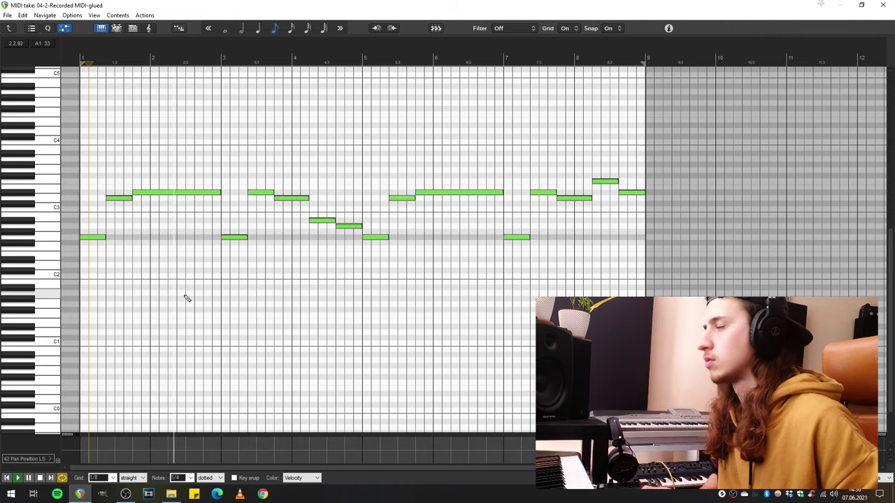
pyautogui.click(882, 5)
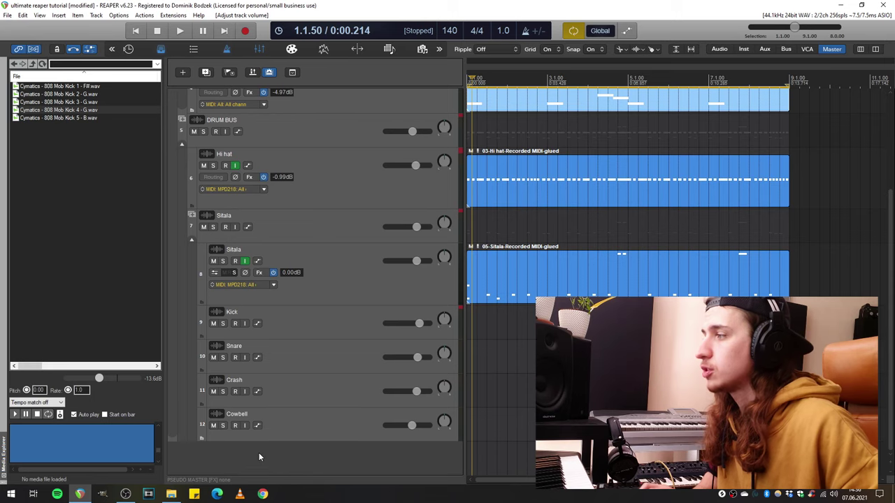
# Step: Insert a new track below Cowbell and name it BASS BUS
pyautogui.rightClick(258, 456)
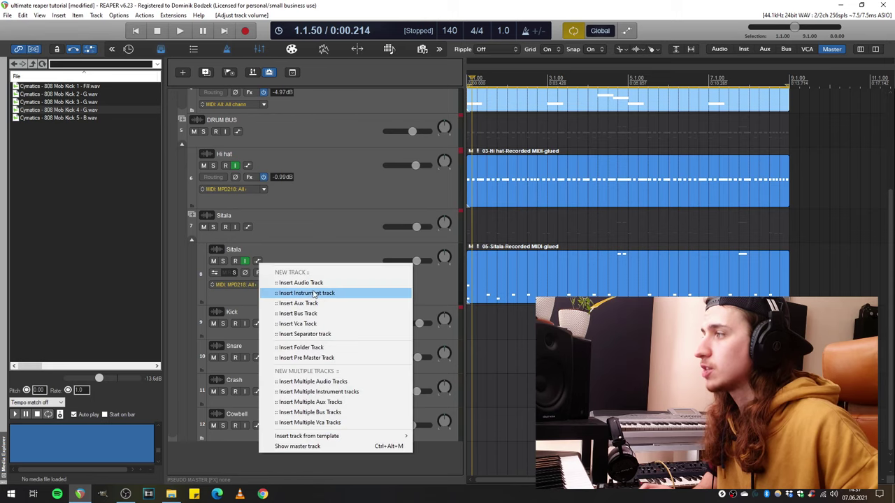
pyautogui.click(293, 283)
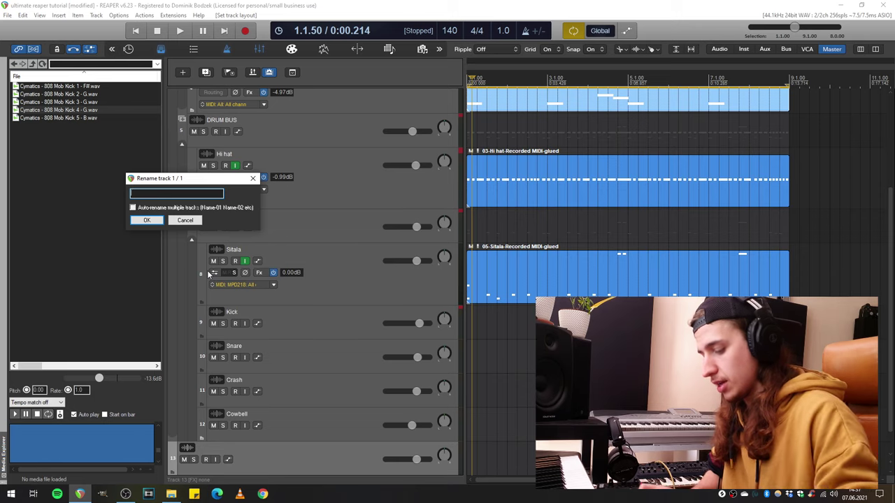
pyautogui.write('BASS BUS')
pyautogui.press('Return')
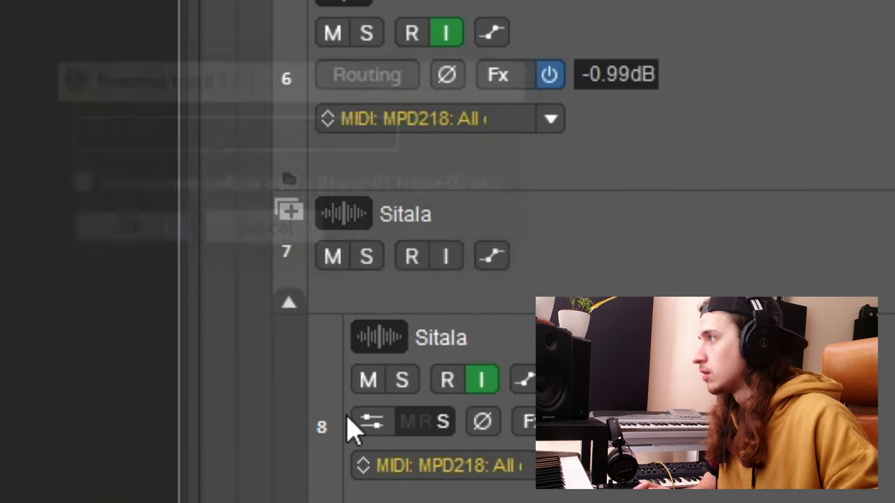
# Step: Add a track inside BASS BUS and name it 808
pyautogui.rightClick(169, 160)
pyautogui.click(245, 165)
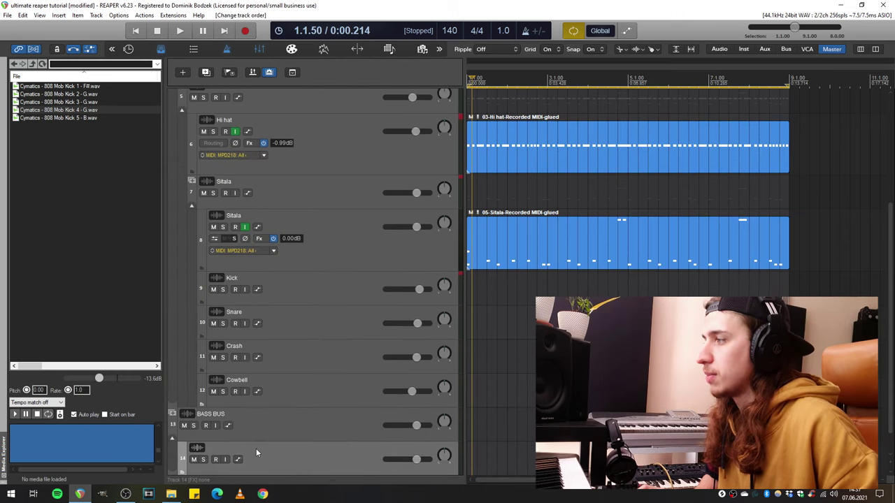
pyautogui.doubleClick(258, 448)
pyautogui.write('808')
pyautogui.press('Return')
pyautogui.click(274, 425)
pyautogui.scroll(-1, 274, 420)
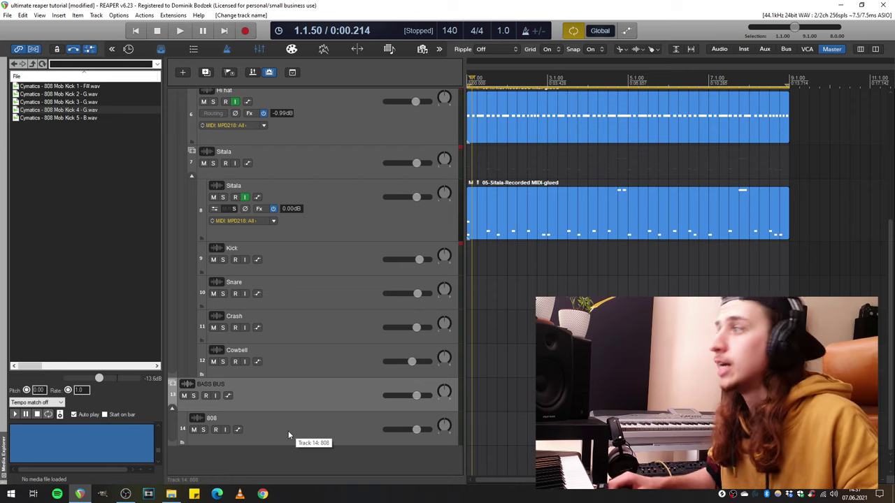
# Step: Enlarge the 808 track and add the ReaSamplOmatic5000 instrument to it
pyautogui.click(288, 432)
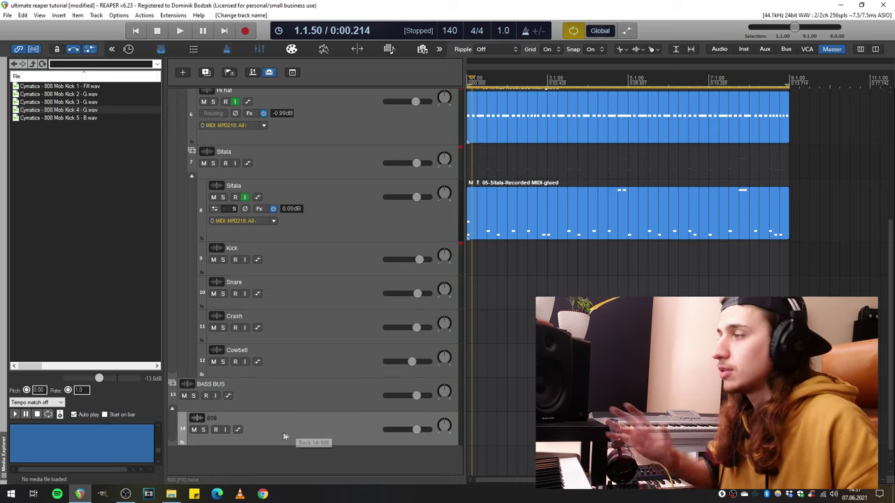
pyautogui.moveTo(267, 446); pyautogui.dragTo(262, 459)
pyautogui.click(239, 444)
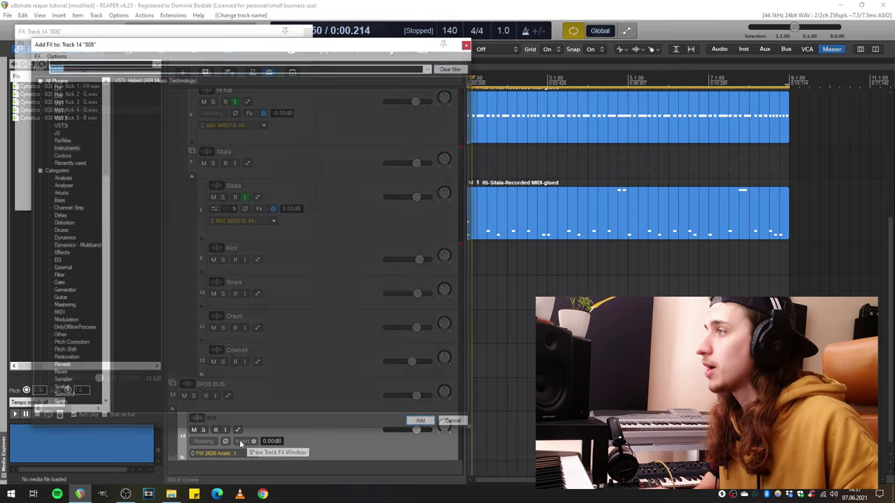
pyautogui.write('re')
pyautogui.write('samplomatic')
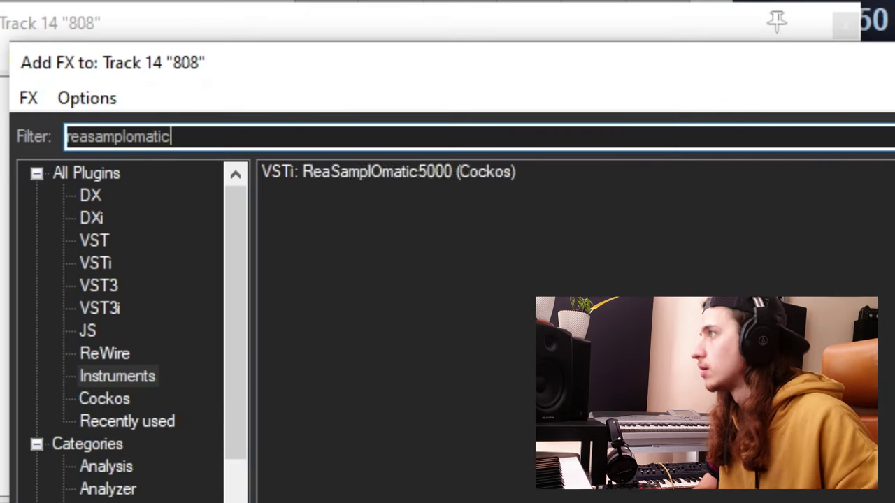
pyautogui.press('Return')
# Step: Browse to the 808 samples and load Cymatics - 808 Mob 808 4 - C#.wav into ReaSamplOmatic5000
pyautogui.doubleClick(31, 88)
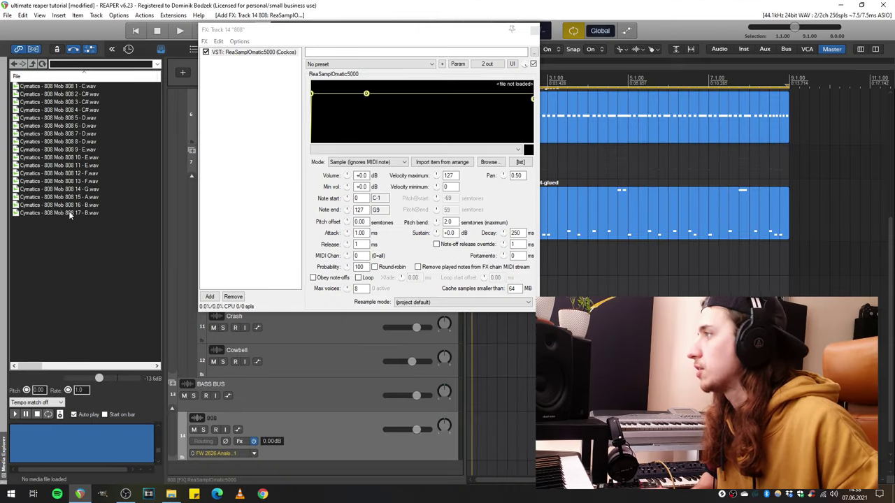
pyautogui.moveTo(67, 110); pyautogui.dragTo(284, 121)
pyautogui.moveTo(382, 122); pyautogui.dragTo(382, 122)
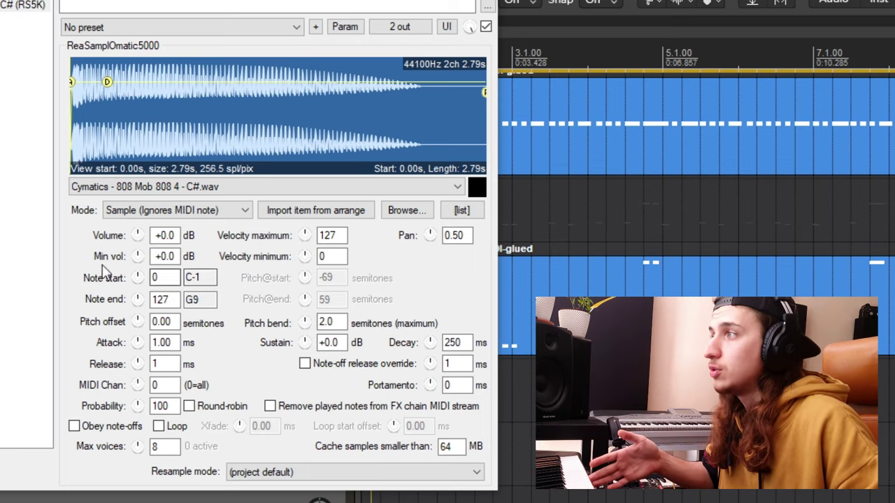
# Step: Set the sampler's minimum volume to -inf, its mode to Note (Semitone shifted) and the maximum voices to 1
pyautogui.moveTo(138, 258); pyautogui.dragTo(118, 262)
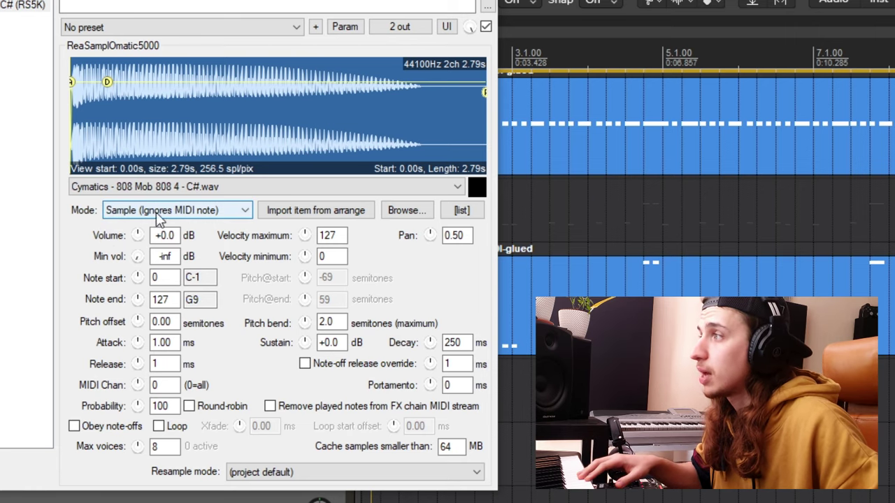
pyautogui.click(197, 213)
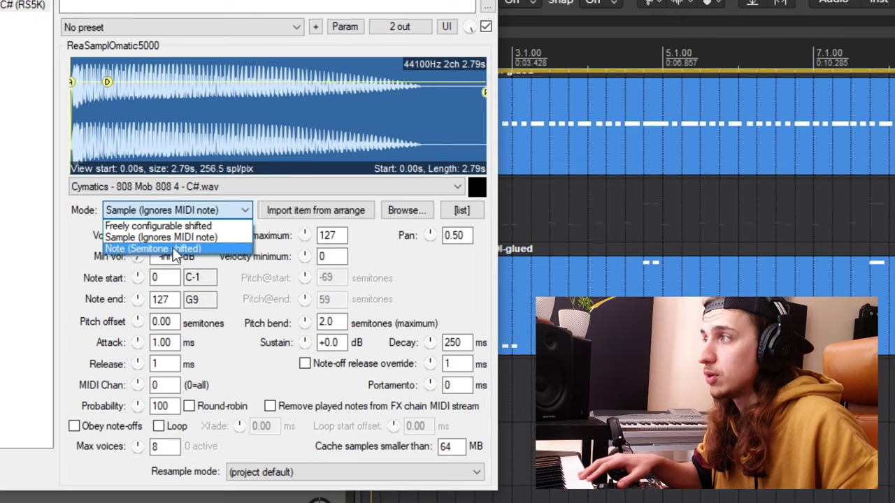
pyautogui.click(178, 250)
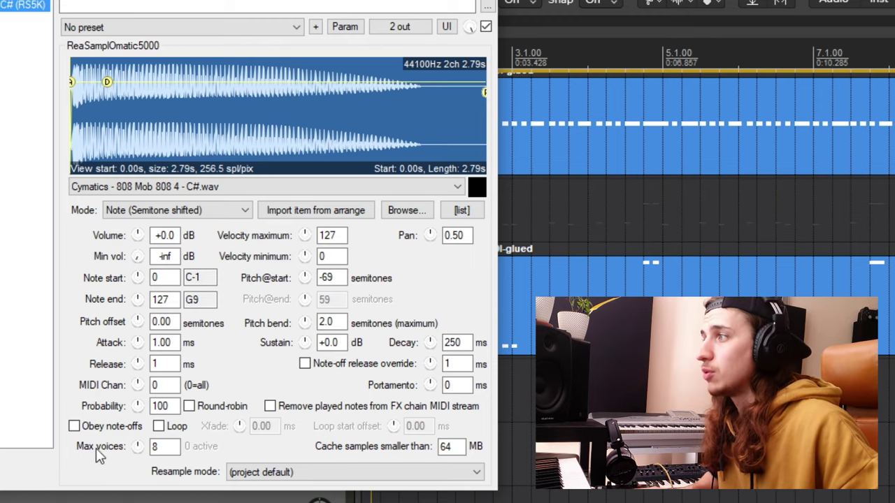
pyautogui.moveTo(138, 453)
pyautogui.mouseDown()
pyautogui.moveTo(138, 482)
pyautogui.moveTo(138, 453)
pyautogui.mouseUp()
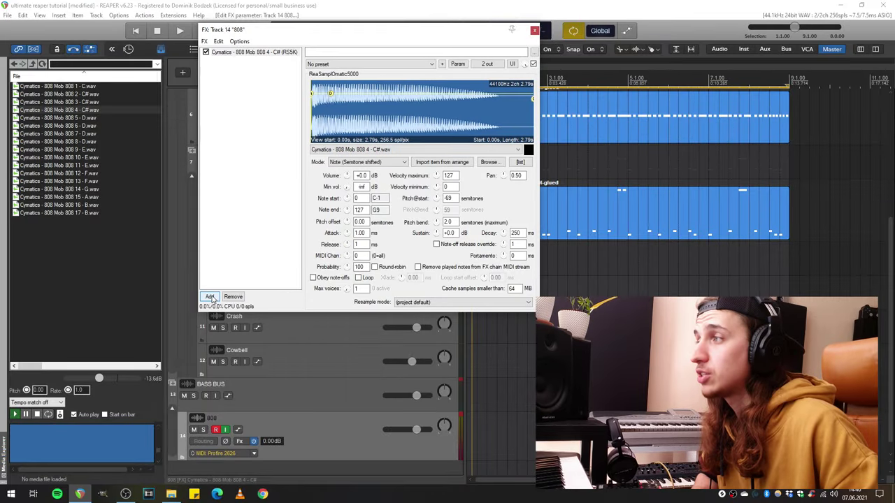
# Step: Add Xpand!2 to the 808 track's FX chain and load the +01 Rock Piano preset
pyautogui.click(210, 297)
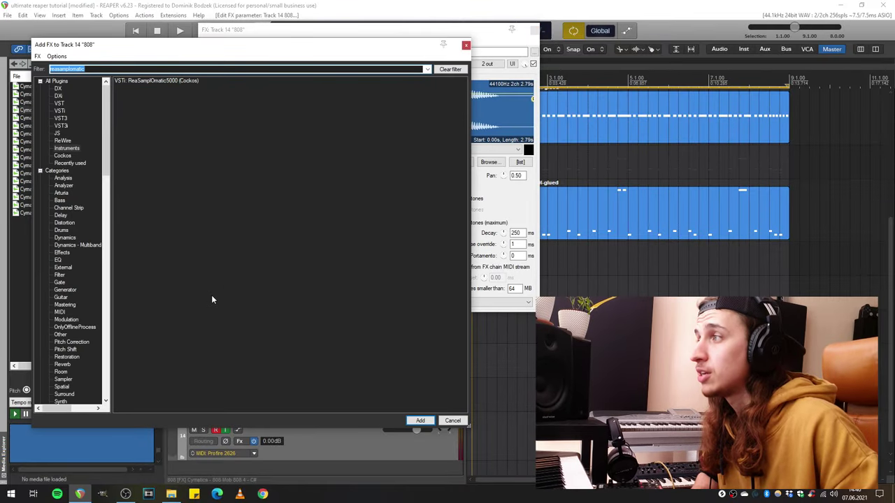
pyautogui.write('re')
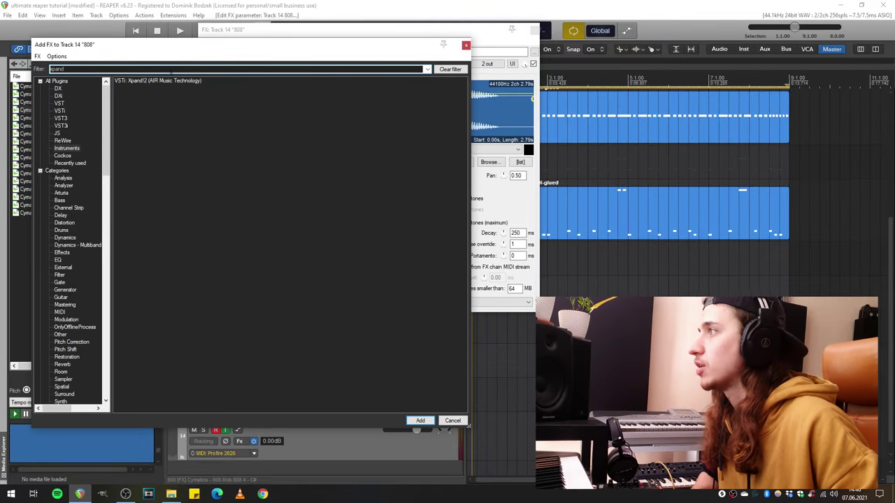
pyautogui.doubleClick(163, 80)
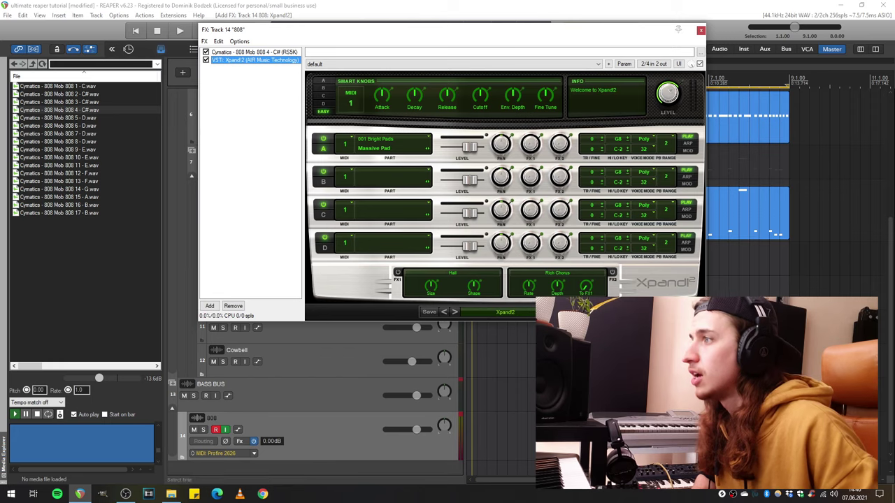
pyautogui.click(505, 313)
pyautogui.moveTo(502, 388)
pyautogui.moveTo(501, 420)
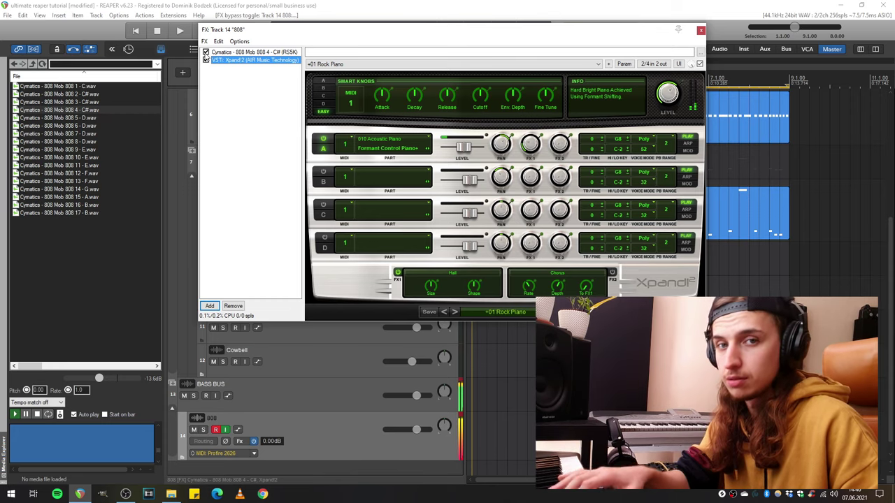
# Step: Set the 808 sampler's Pitch@start to -49 semitones and remove Xpand!2 from the track
pyautogui.click(237, 53)
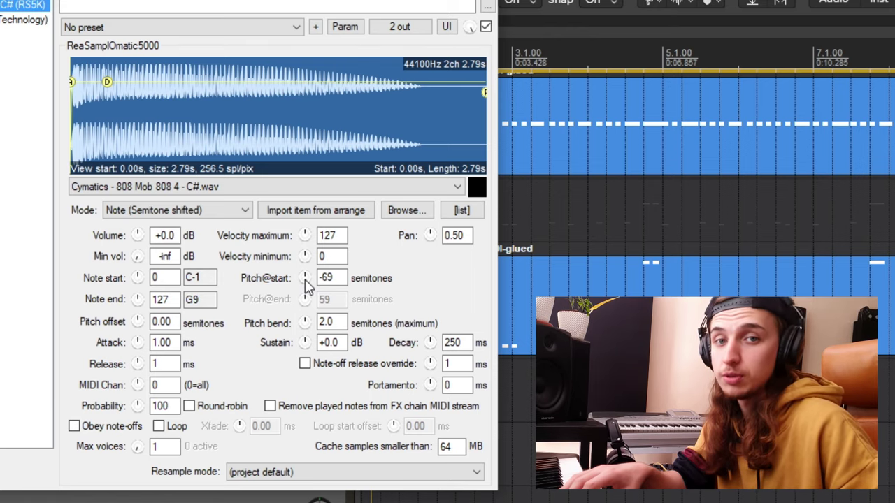
pyautogui.moveTo(308, 286)
pyautogui.mouseDown()
pyautogui.moveTo(308, 266)
pyautogui.moveTo(308, 286)
pyautogui.mouseUp()
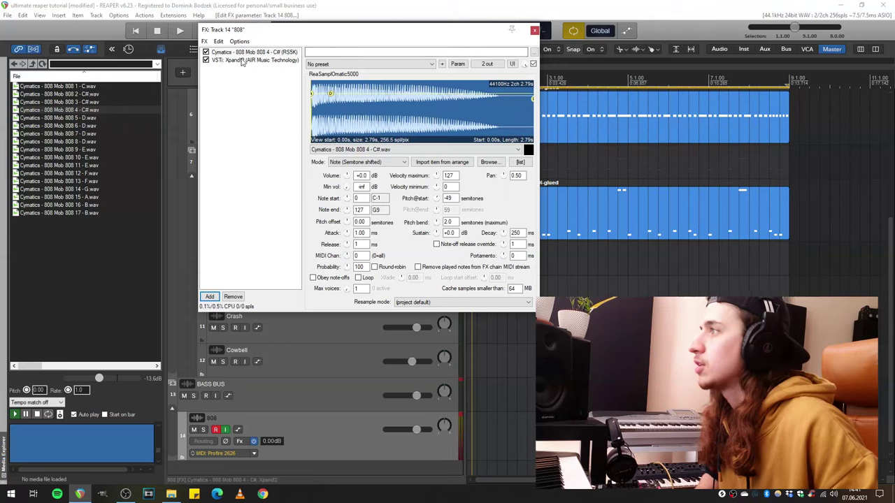
pyautogui.click(241, 60)
pyautogui.click(234, 306)
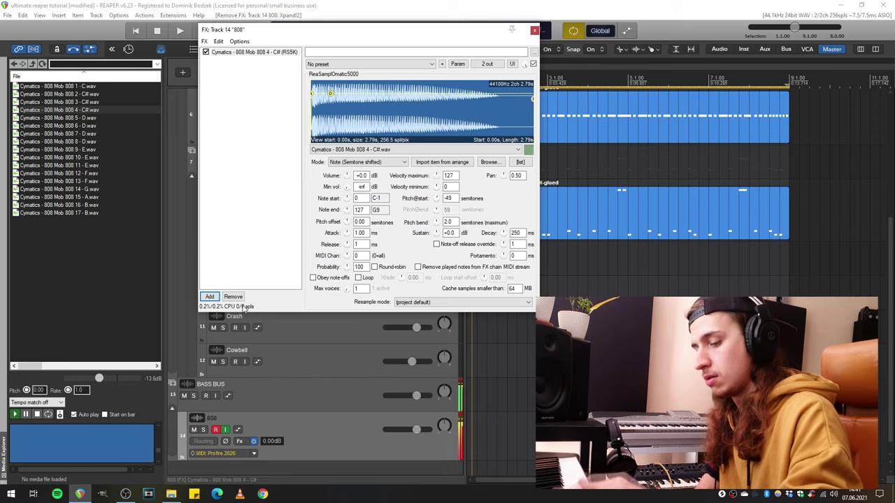
# Step: Copy the kick notes from the Sitala drum MIDI item
pyautogui.press('Escape')
pyautogui.click(471, 229)
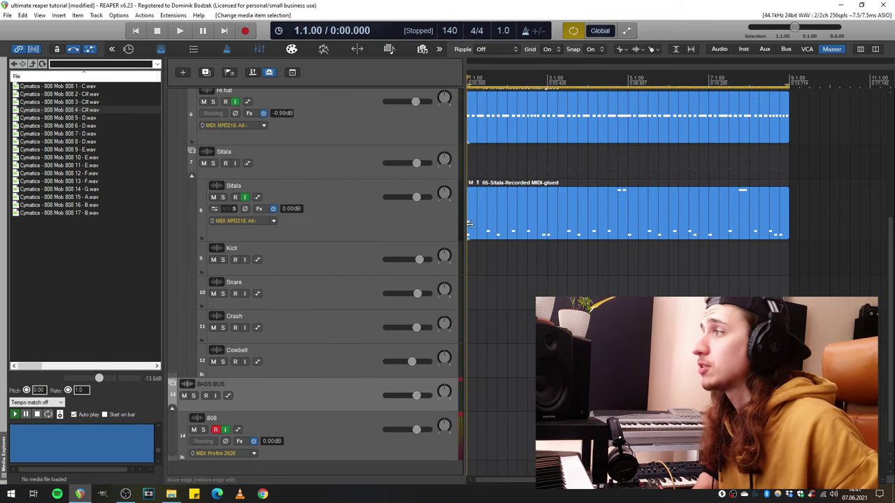
pyautogui.doubleClick(470, 224)
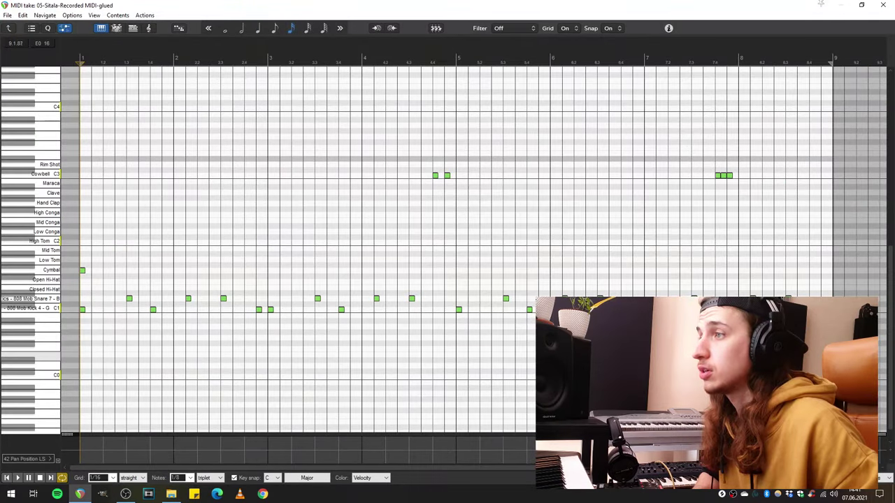
pyautogui.press('Escape')
# Step: Insert a new MIDI item on the 808 track, paste the kick notes into it and transpose them up to D3
pyautogui.click(59, 15)
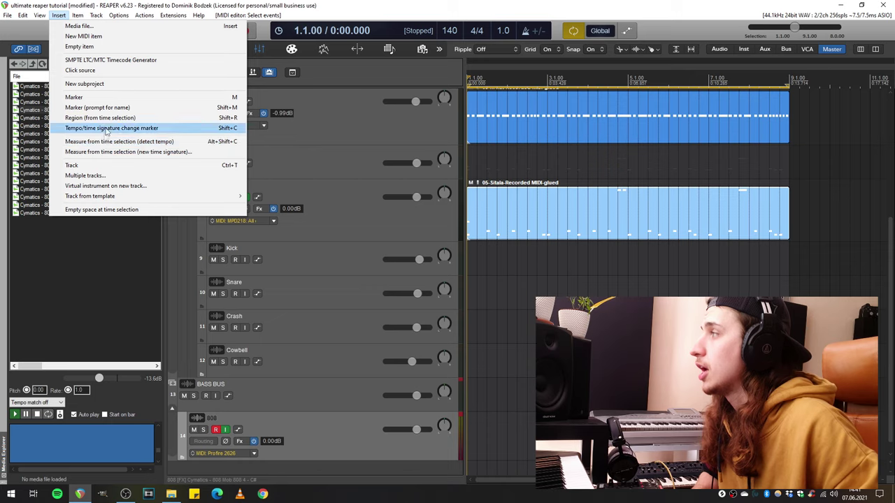
pyautogui.click(83, 36)
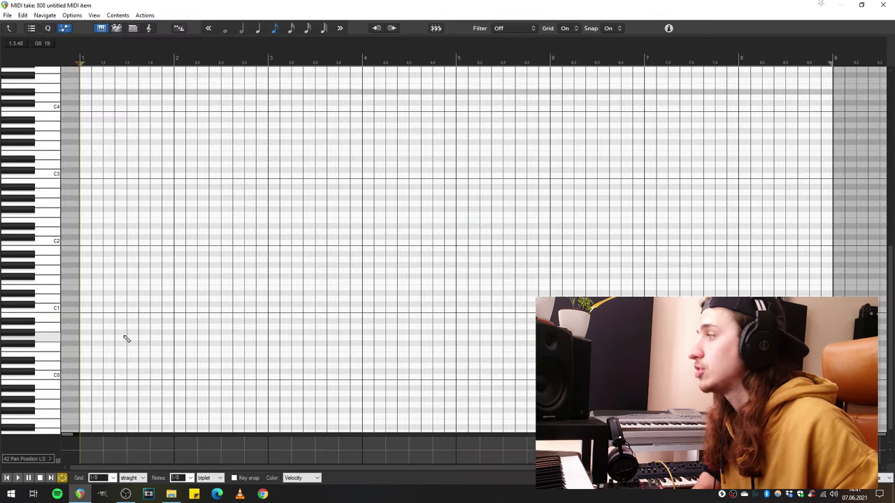
pyautogui.hotkey('ctrl', 'v')
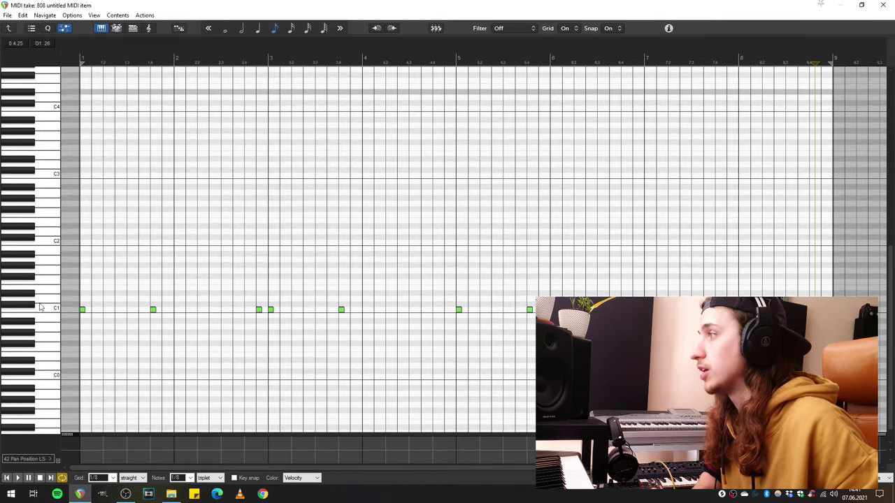
pyautogui.moveTo(81, 311); pyautogui.dragTo(91, 195)
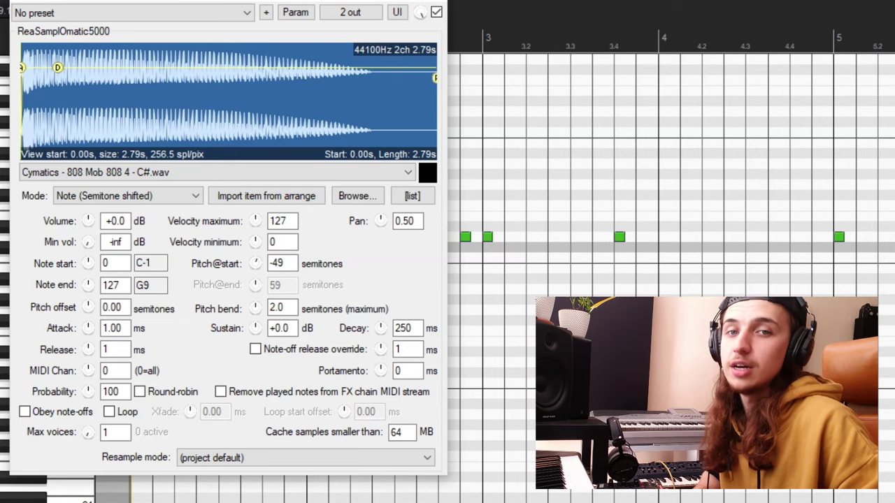
# Step: Make the 808 sampler obey note-offs and lengthen the notes in the first four bars
pyautogui.click(24, 413)
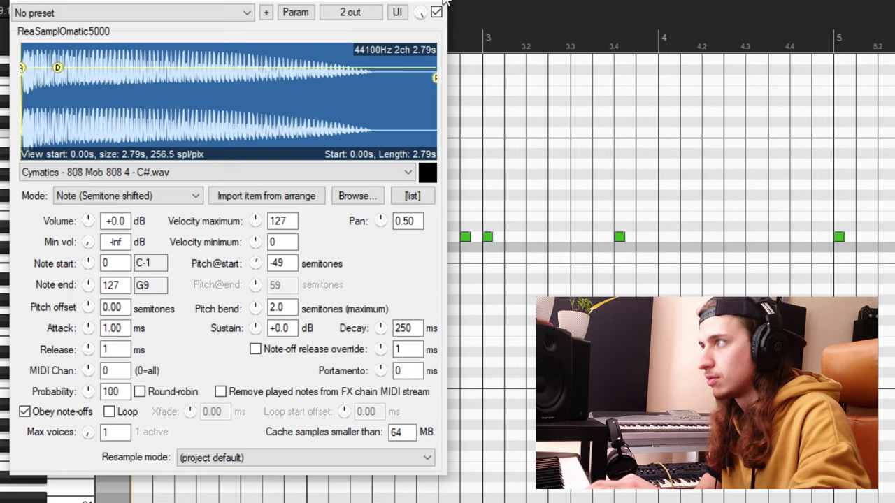
pyautogui.click(446, 3)
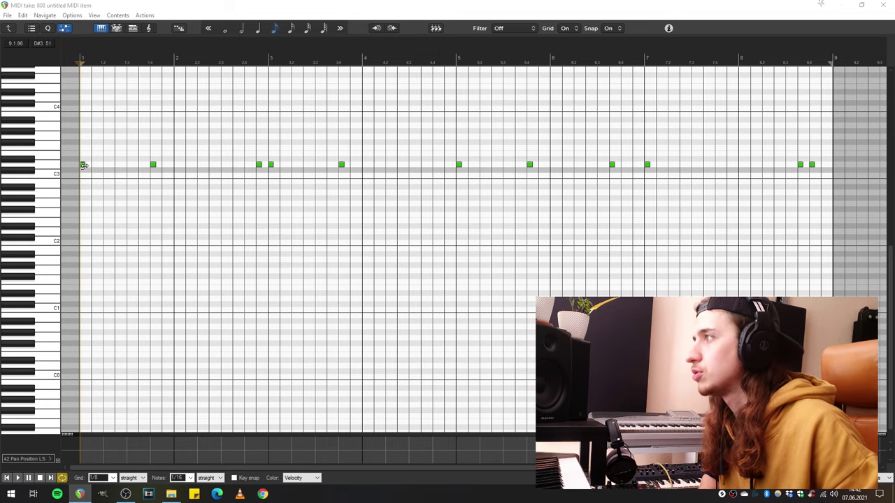
pyautogui.moveTo(82, 165); pyautogui.dragTo(185, 168)
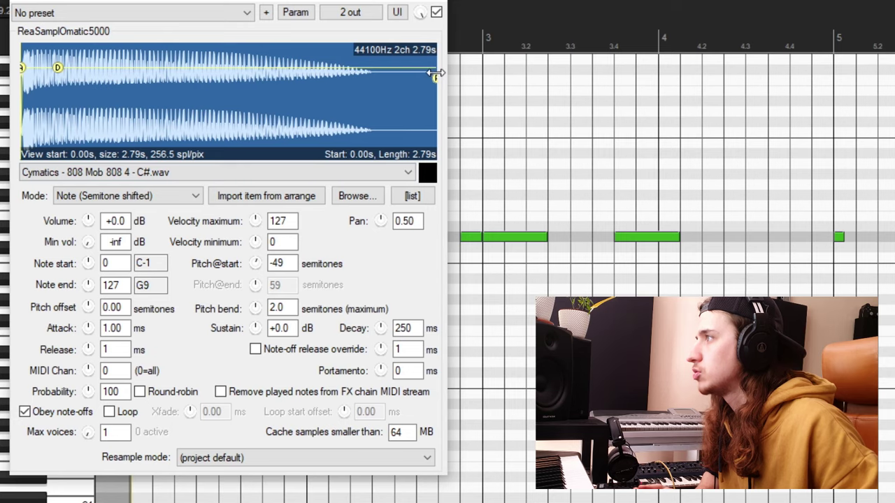
# Step: Trim the end of the 808 sample to a length of about 2.32 s and set its release to about 204 ms
pyautogui.moveTo(434, 93); pyautogui.dragTo(365, 91)
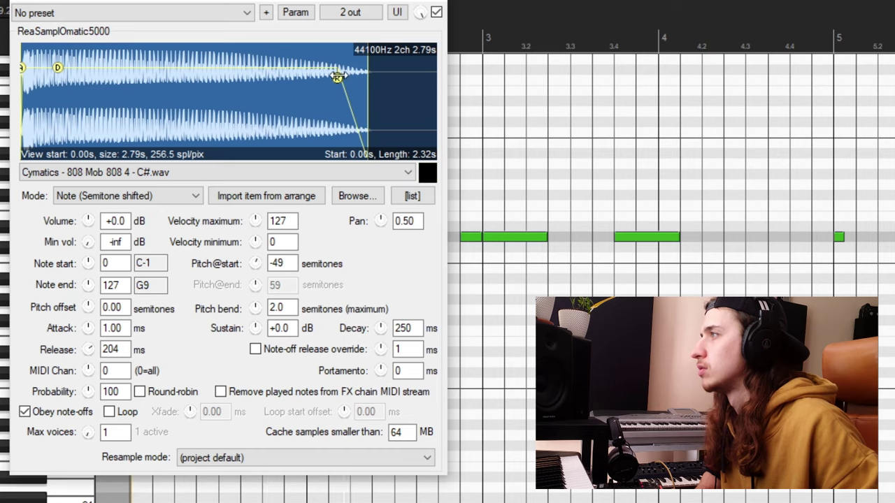
pyautogui.click(435, 12)
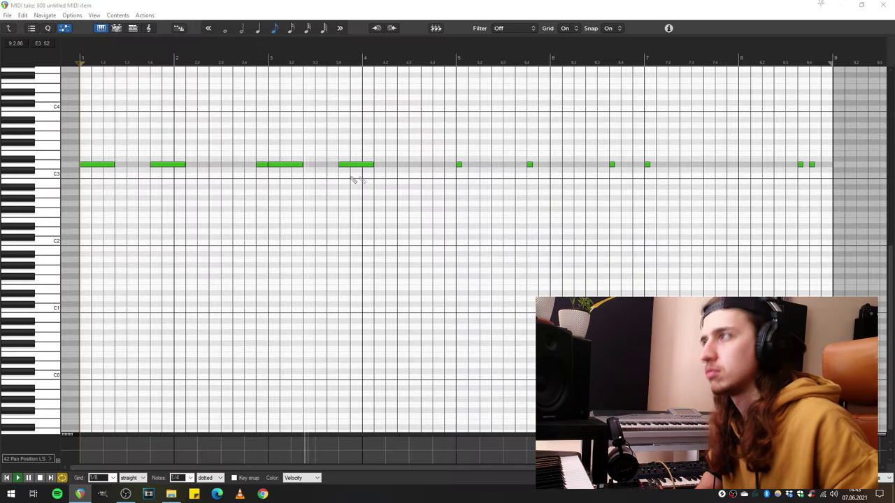
# Step: Lengthen the 808 notes from bar 5 onward and set the key snap scale to D natural minor
pyautogui.moveTo(460, 164); pyautogui.dragTo(480, 165)
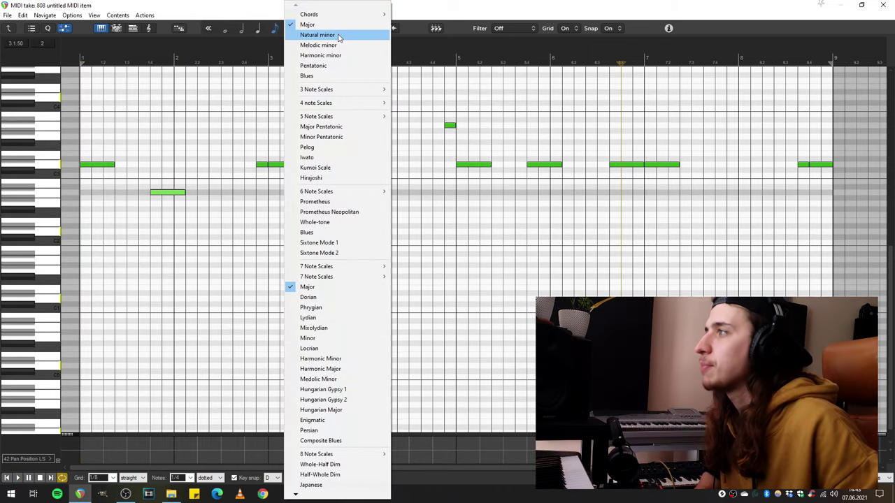
pyautogui.click(339, 35)
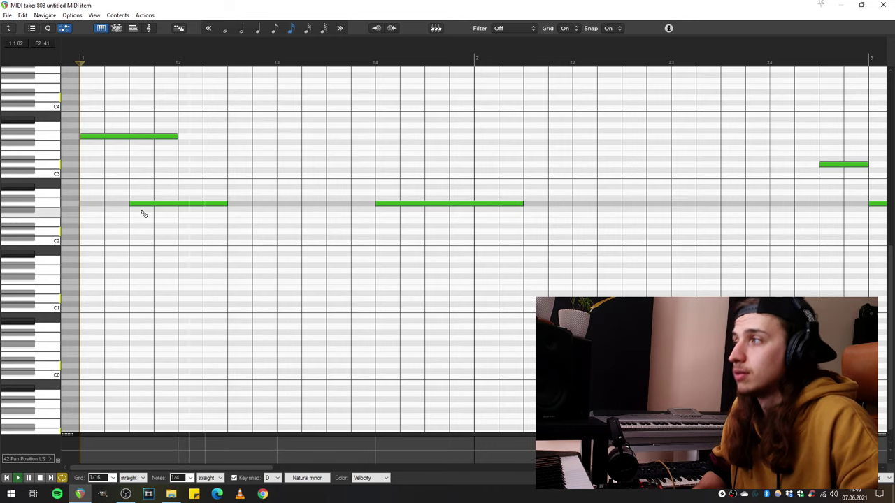
# Step: Turn off key snap and adjust the pitch of the two overlapping notes at the start of the 808 part
pyautogui.moveTo(235, 234); pyautogui.dragTo(72, 130)
pyautogui.click(234, 478)
pyautogui.scroll(3, 150, 214)
pyautogui.scroll(-5, 116, 147)
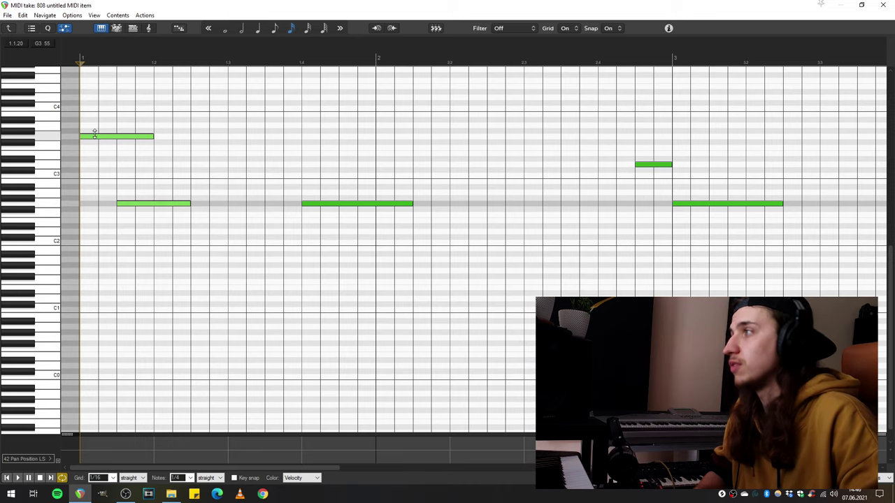
pyautogui.moveTo(90, 141); pyautogui.dragTo(105, 126)
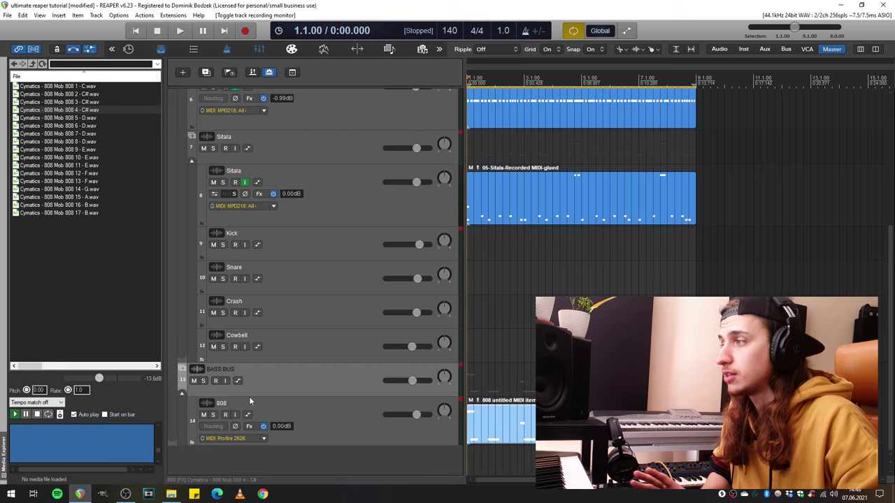
# Step: Add the ReaComp compressor to the BASS BUS folder track
pyautogui.click(249, 396)
pyautogui.click(249, 397)
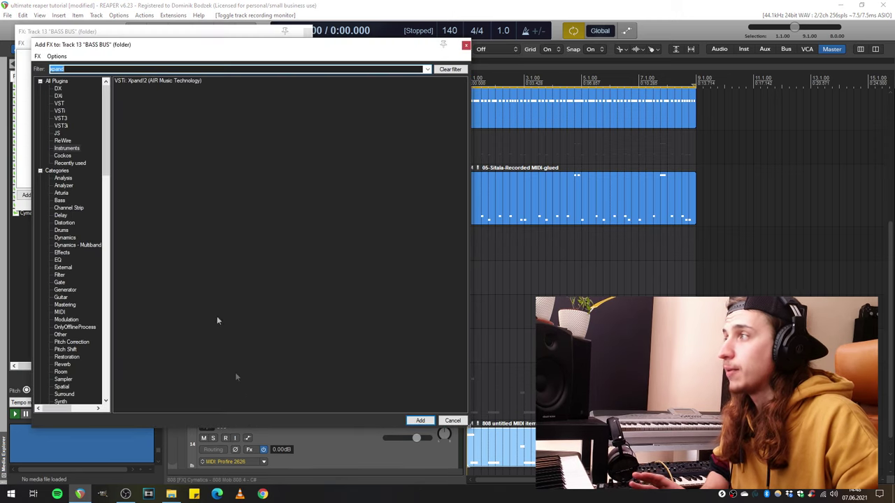
pyautogui.write('reacomp')
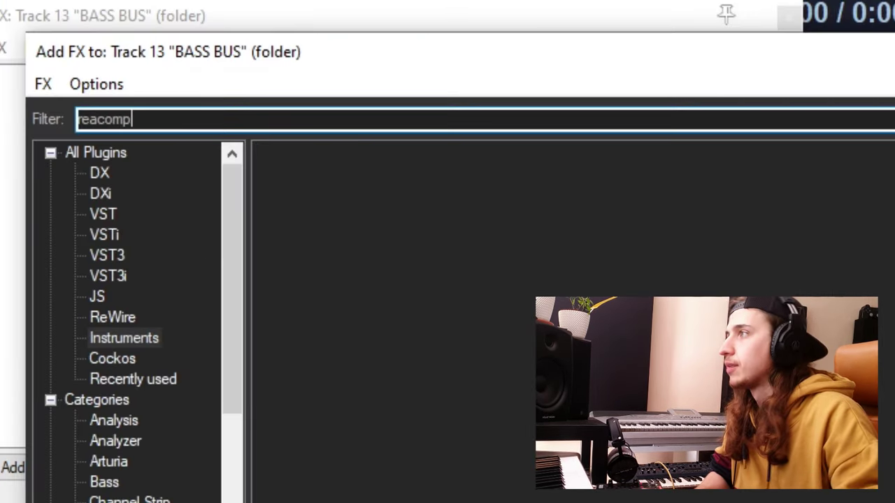
pyautogui.click(109, 156)
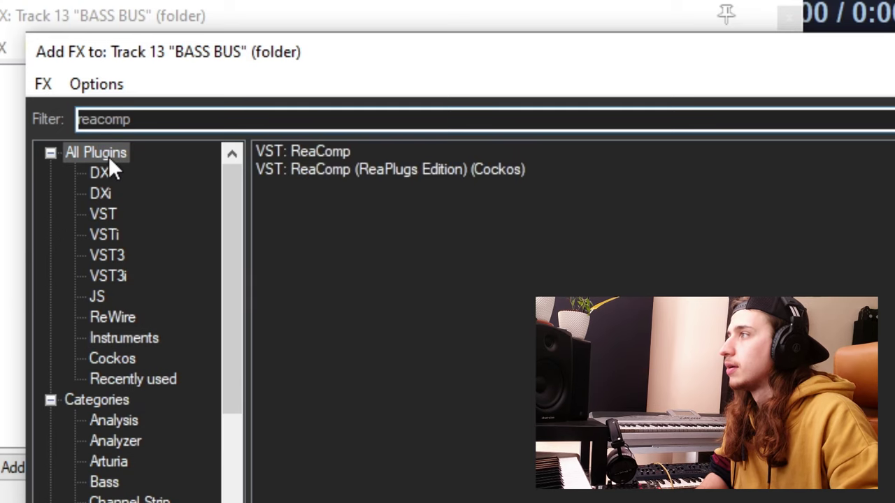
pyautogui.doubleClick(363, 149)
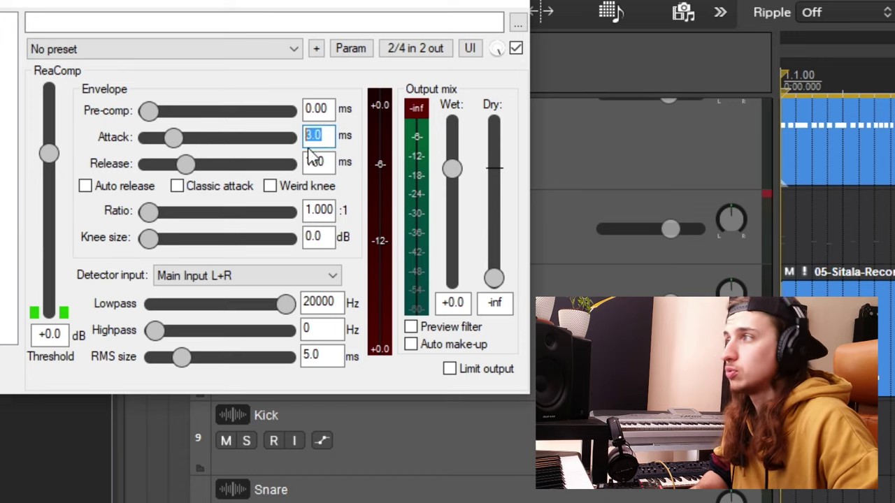
# Step: Set ReaComp's attack to 1 ms, release to 5 ms, ratio to about 4.14:1 and detector input to Auxiliary Input L+R
pyautogui.write('1')
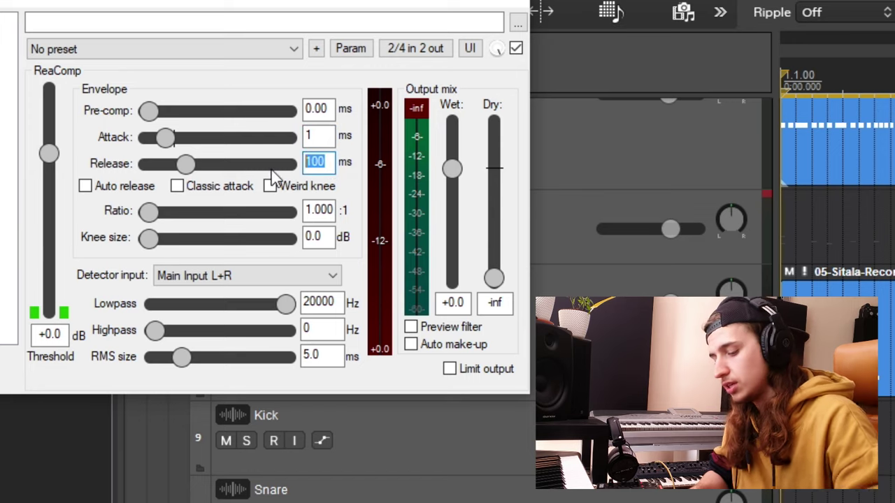
pyautogui.write('5')
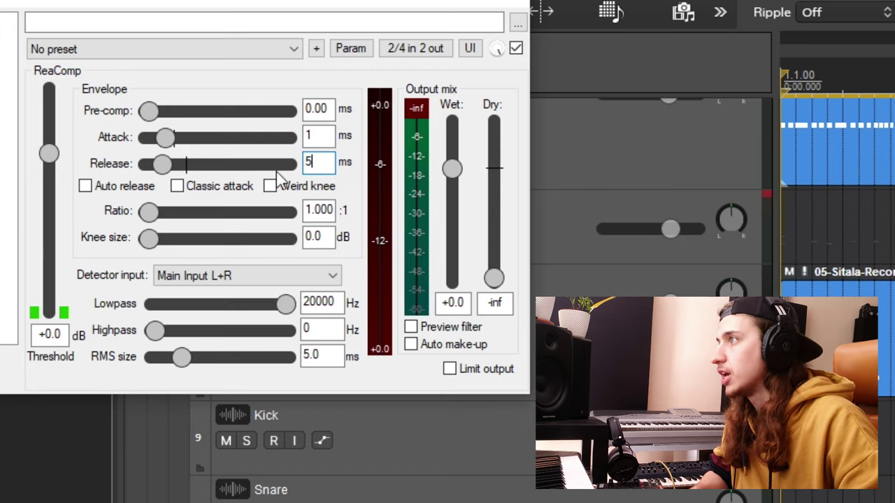
pyautogui.moveTo(149, 211); pyautogui.dragTo(207, 218)
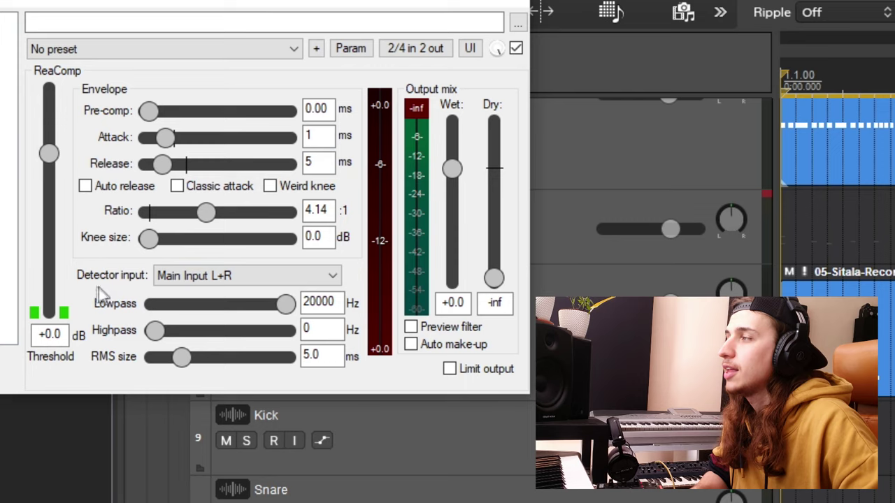
pyautogui.click(158, 280)
pyautogui.click(185, 308)
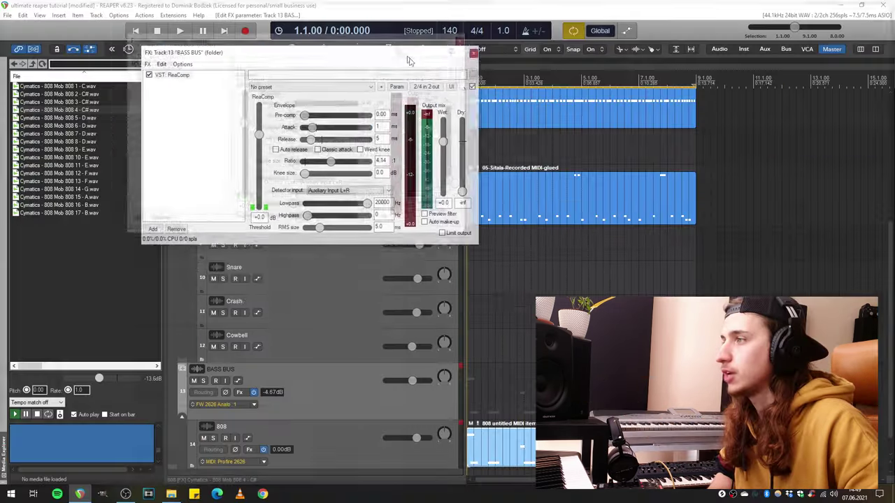
# Step: Enlarge the Kick track and route it into ReaComp on the BASS BUS as a sidechain send to channels 3/4
pyautogui.moveTo(410, 56); pyautogui.dragTo(645, 263)
pyautogui.click(293, 244)
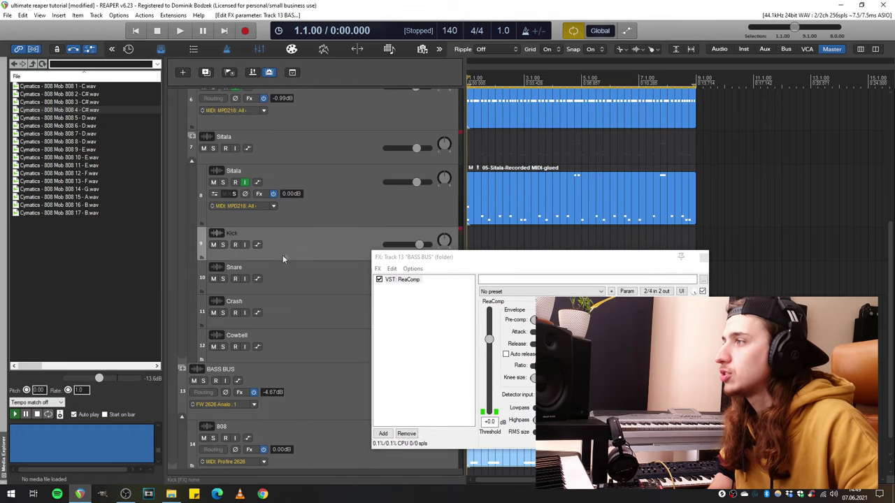
pyautogui.moveTo(278, 260); pyautogui.dragTo(263, 284)
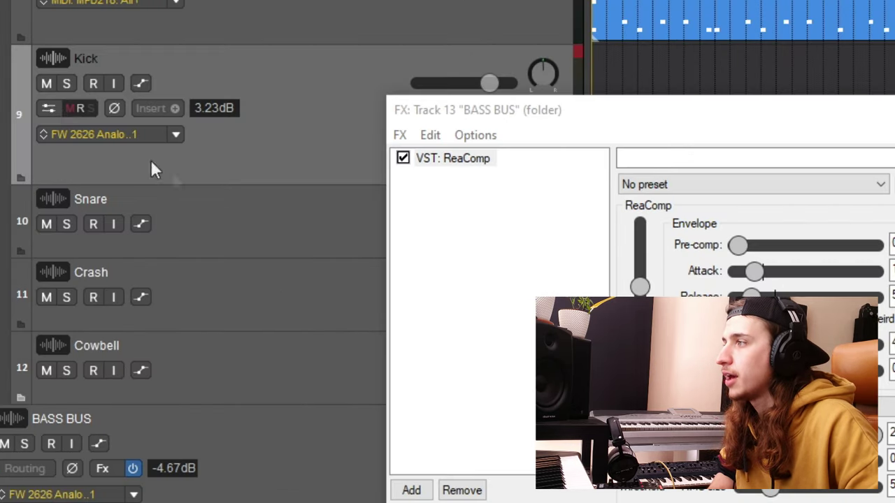
pyautogui.click(71, 107)
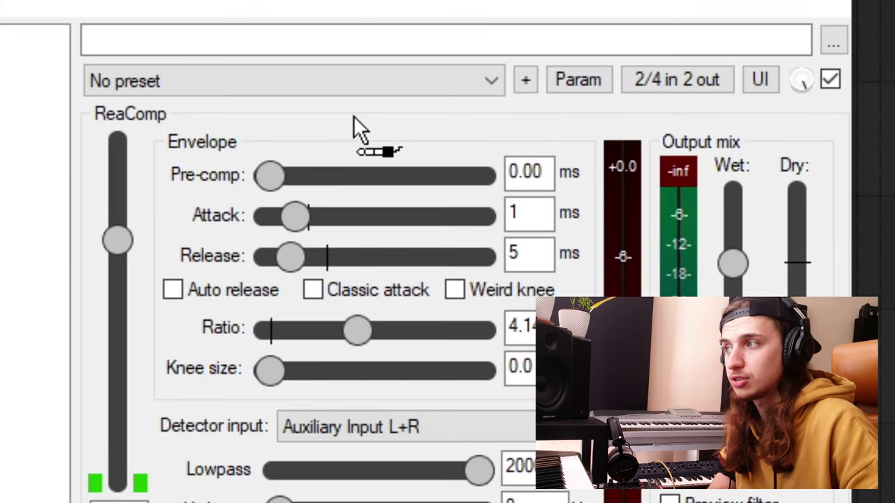
pyautogui.moveTo(353, 115); pyautogui.dragTo(353, 116)
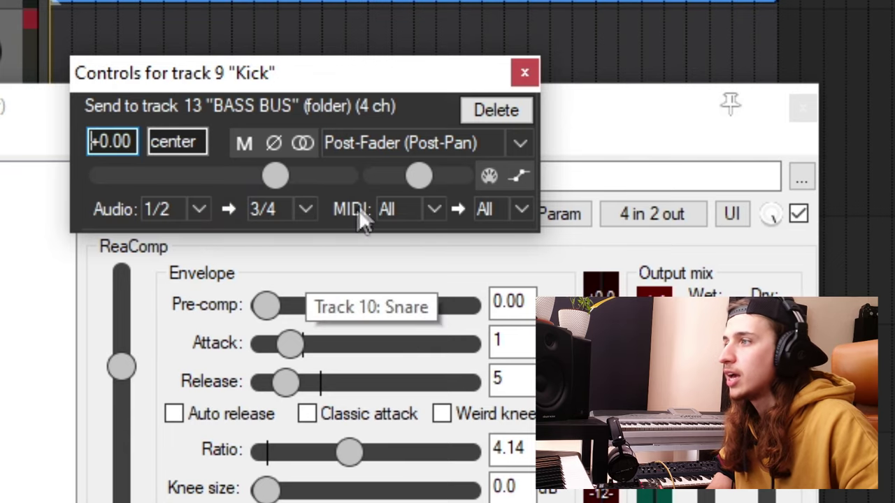
# Step: Set the MIDI routing of the Kick send to None and close the send controls
pyautogui.click(434, 209)
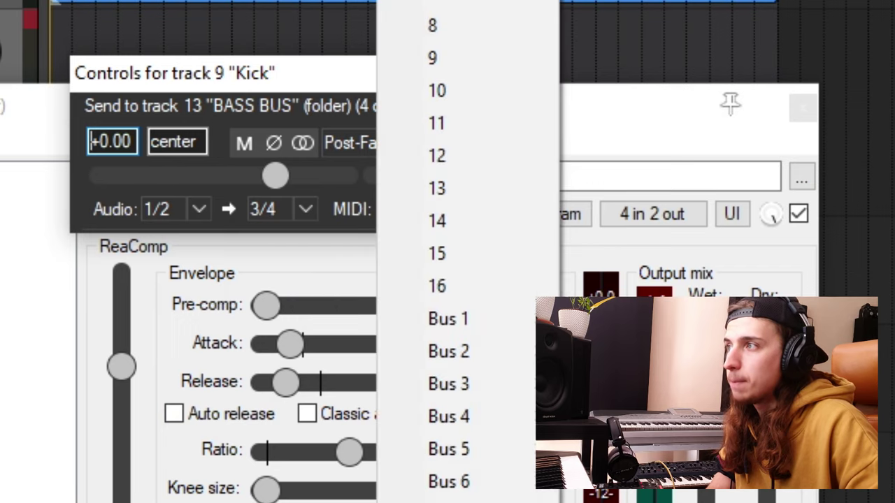
pyautogui.press('Escape')
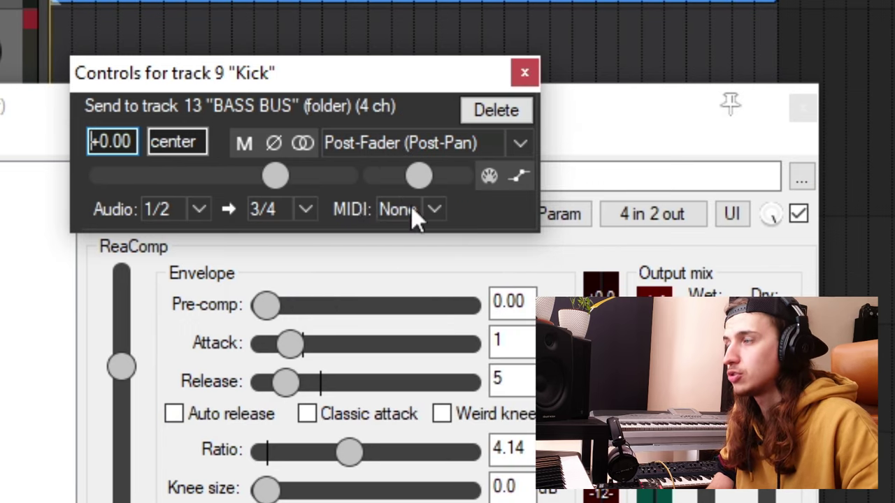
pyautogui.press('Escape')
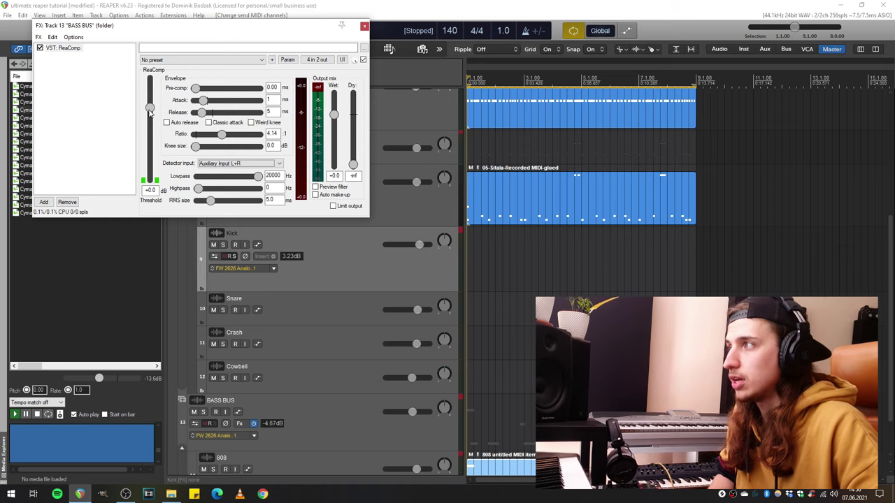
# Step: Set ReaComp's threshold to about -9.6 dB during playback, soloing the Kick and BASS BUS to judge the sidechain compression
pyautogui.press('space')
pyautogui.moveTo(149, 110); pyautogui.dragTo(149, 144)
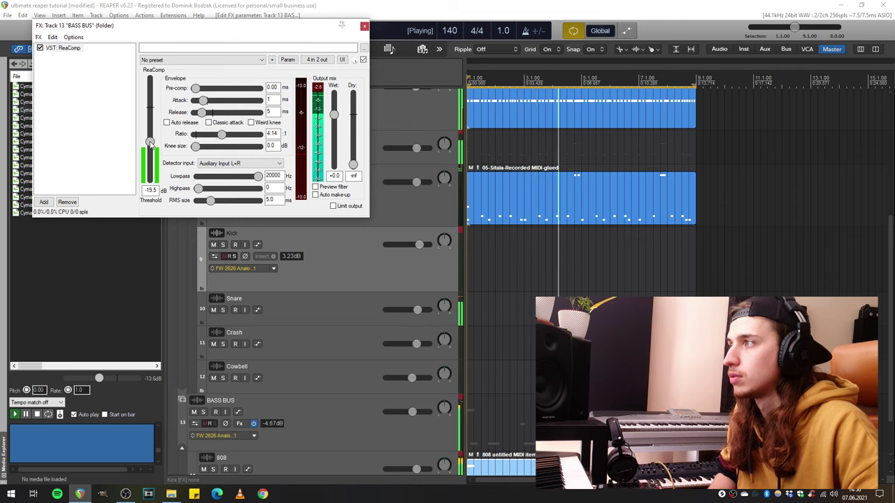
pyautogui.click(222, 244)
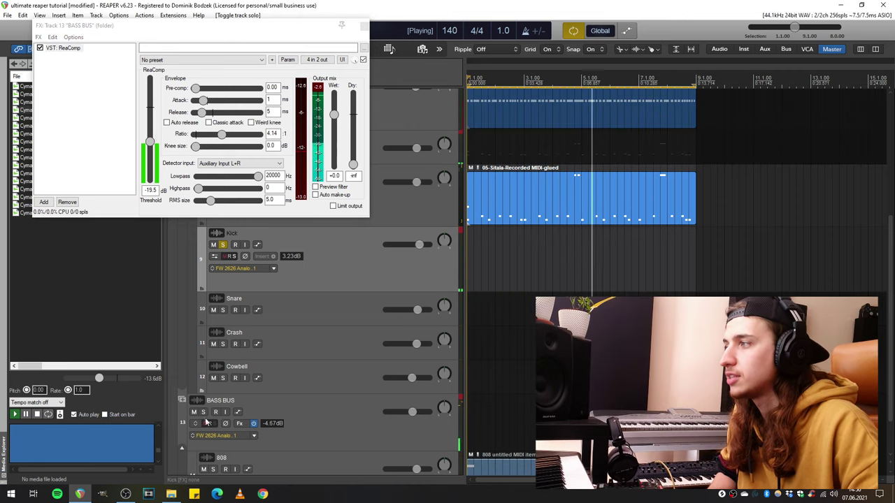
pyautogui.moveTo(149, 141); pyautogui.dragTo(153, 128)
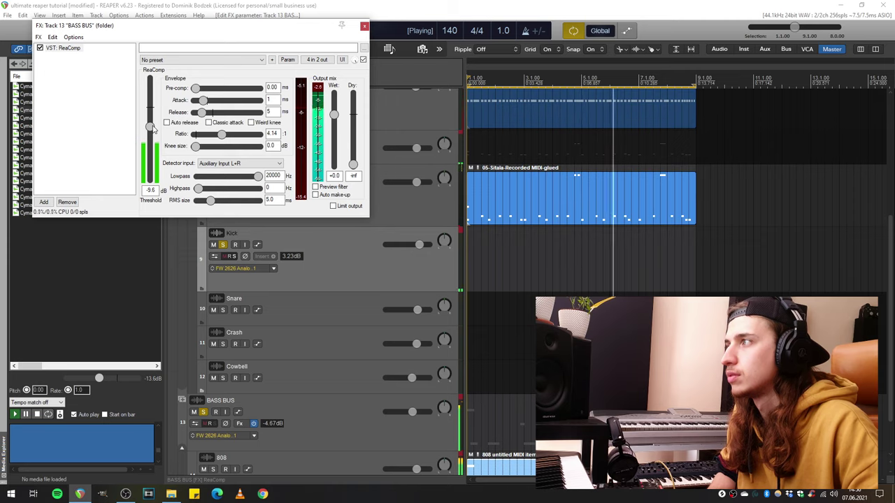
pyautogui.click(364, 27)
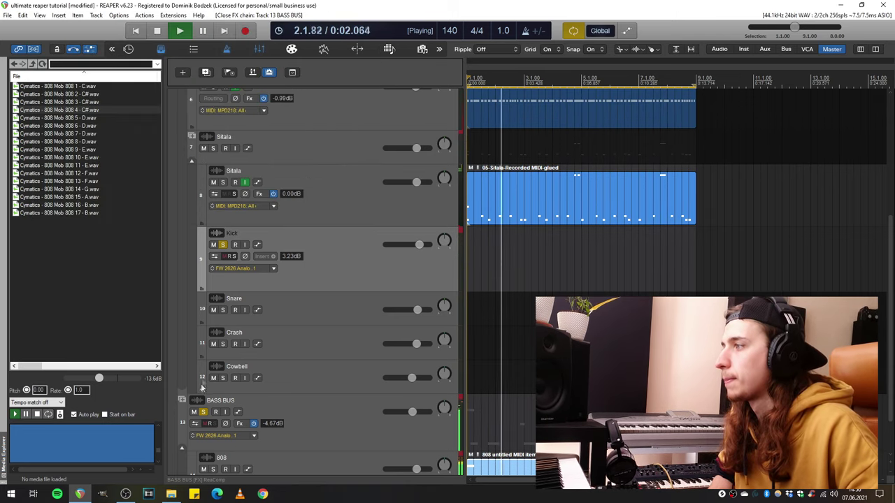
pyautogui.press('space')
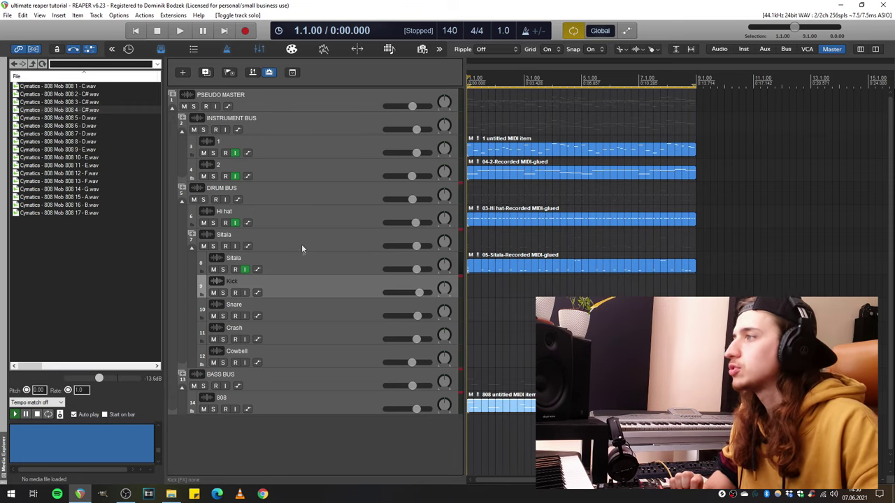
# Step: Add ReaEQ after the sampler on the Hi hat track and enlarge its window for detailed editing
pyautogui.moveTo(303, 226); pyautogui.dragTo(302, 275)
pyautogui.click(253, 235)
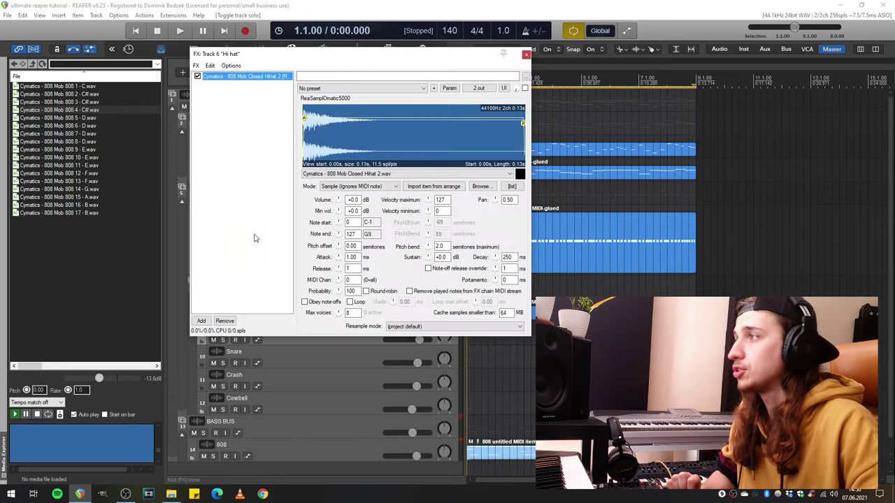
pyautogui.doubleClick(254, 236)
pyautogui.write('rea')
pyautogui.doubleClick(269, 195)
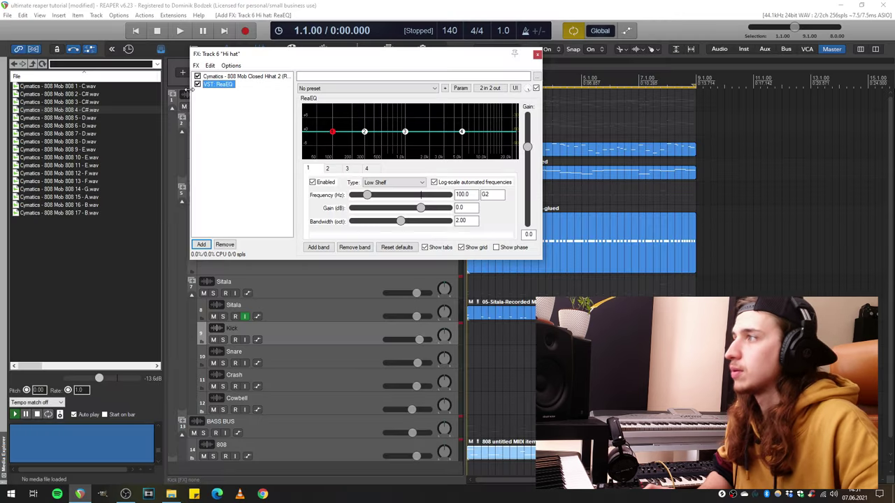
pyautogui.moveTo(231, 54); pyautogui.dragTo(87, 25)
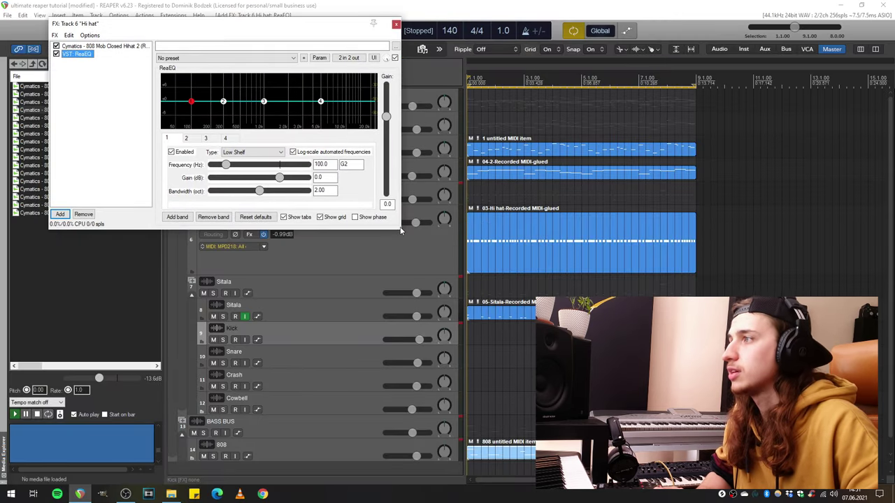
pyautogui.moveTo(403, 229); pyautogui.dragTo(861, 472)
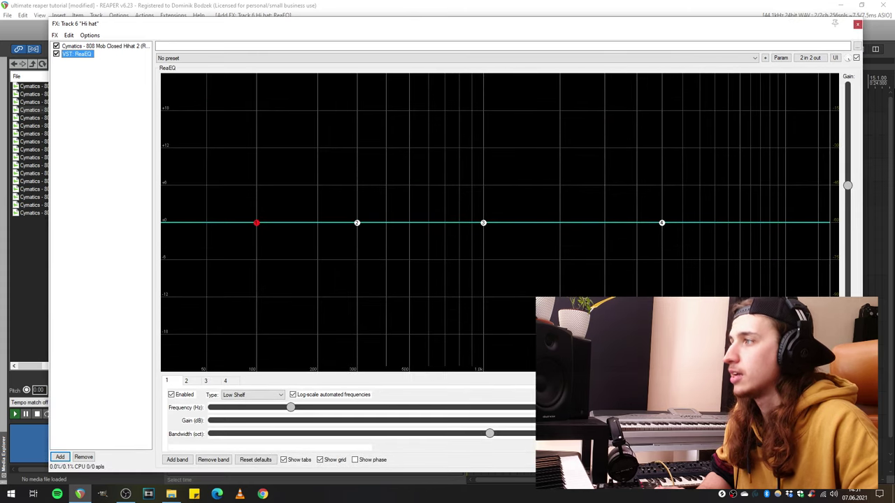
# Step: Shape the Hi hat in ReaEQ with a low-shelf cut, a boosted fifth band in the upper mids and a high-shelf cut
pyautogui.moveTo(258, 228)
pyautogui.mouseDown()
pyautogui.moveTo(284, 395)
pyautogui.moveTo(580, 395)
pyautogui.mouseUp()
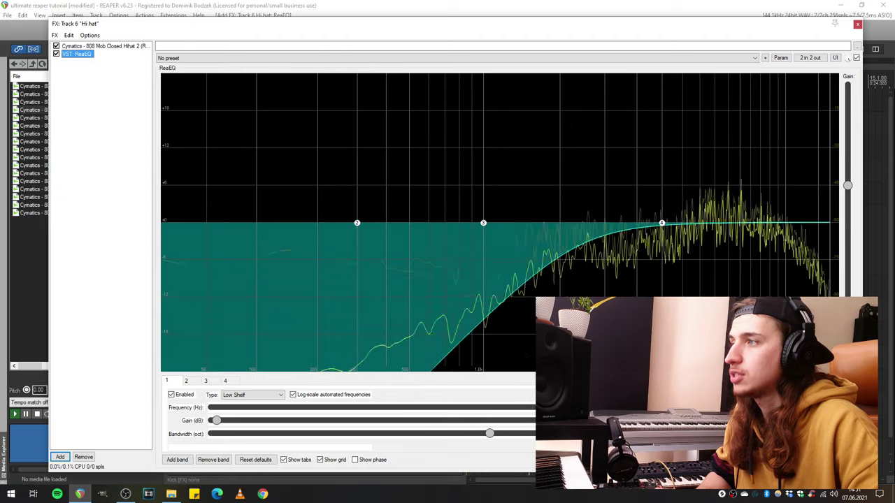
pyautogui.doubleClick(601, 218)
pyautogui.moveTo(601, 220); pyautogui.dragTo(599, 196)
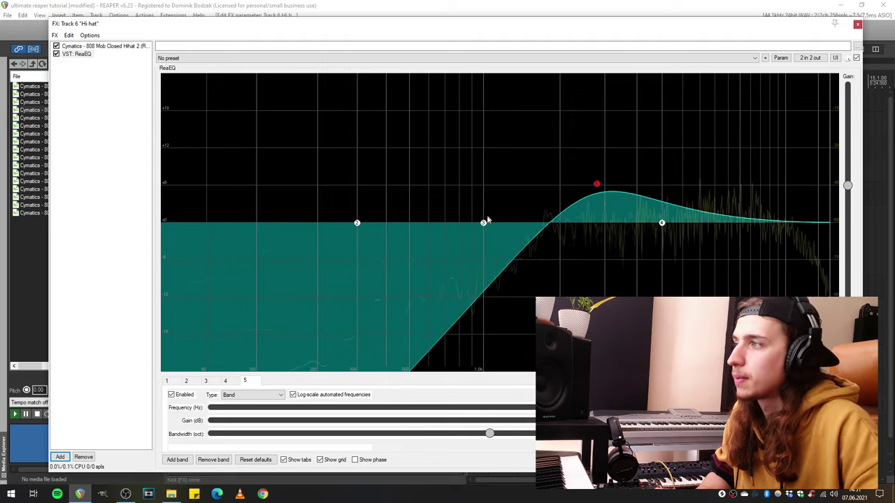
pyautogui.moveTo(662, 223); pyautogui.dragTo(814, 343)
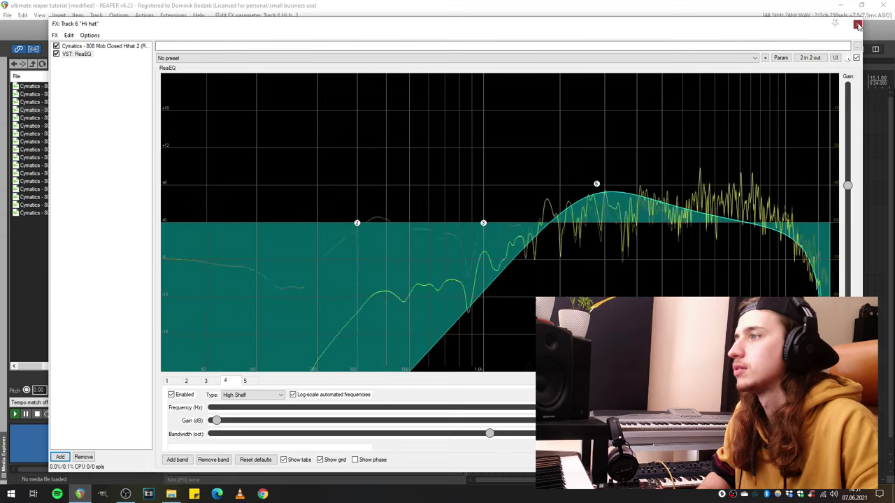
pyautogui.press('Escape')
# Step: Insert ReaEQ on the Snare track and cut the lows fully with band 1 at about 200 Hz
pyautogui.click(283, 360)
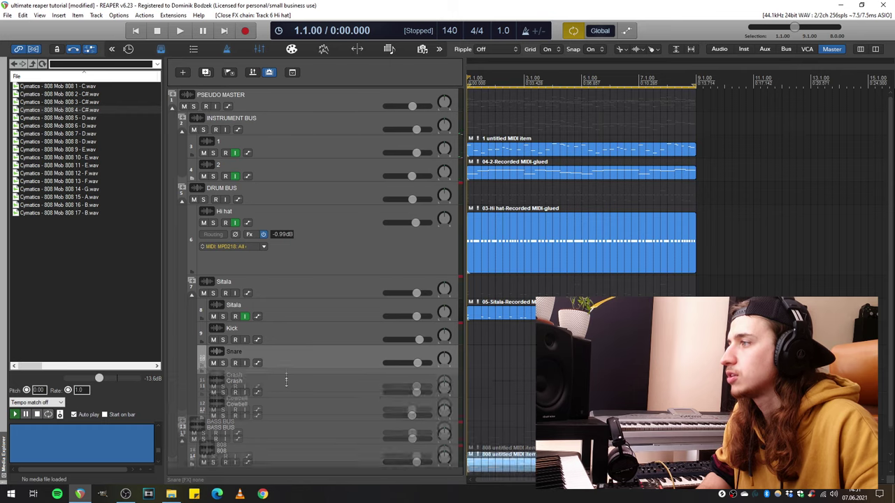
pyautogui.click(263, 383)
pyautogui.doubleClick(168, 87)
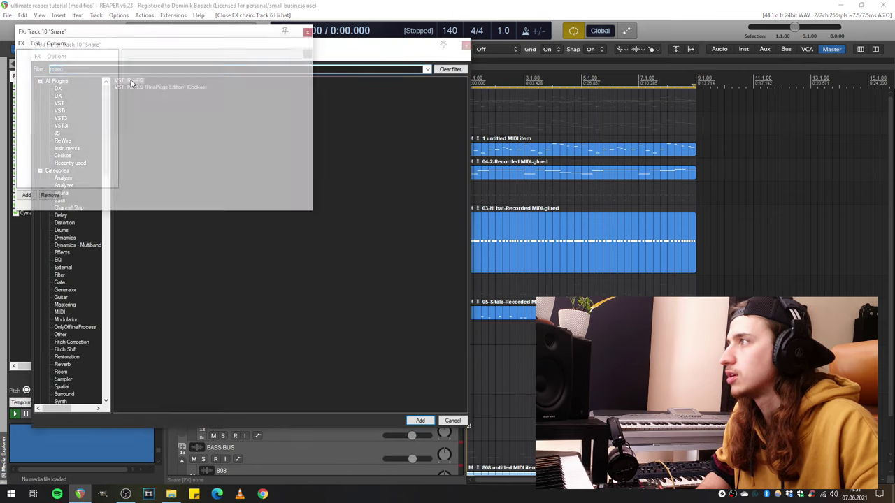
pyautogui.moveTo(189, 110); pyautogui.dragTo(169, 149)
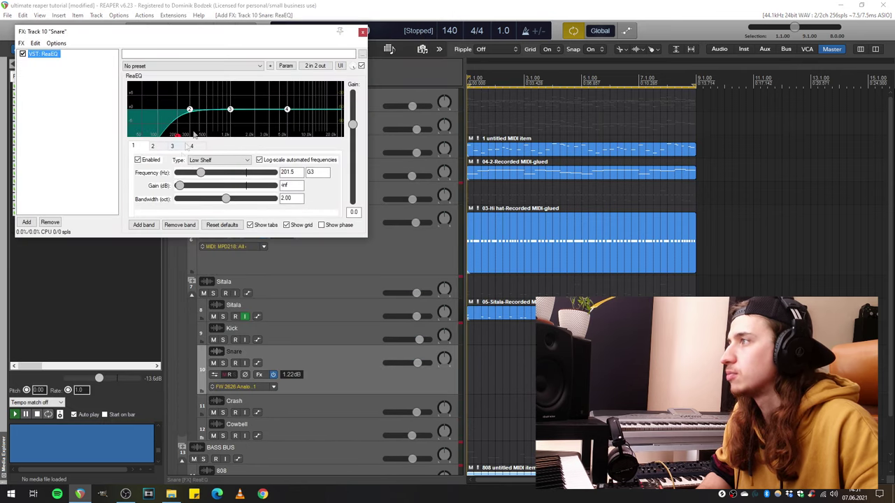
# Step: During playback, add a Snare EQ band of about 3.2 dB at 5090 Hz with 0.95 octave bandwidth, and close the effects window
pyautogui.press('space')
pyautogui.doubleClick(200, 100)
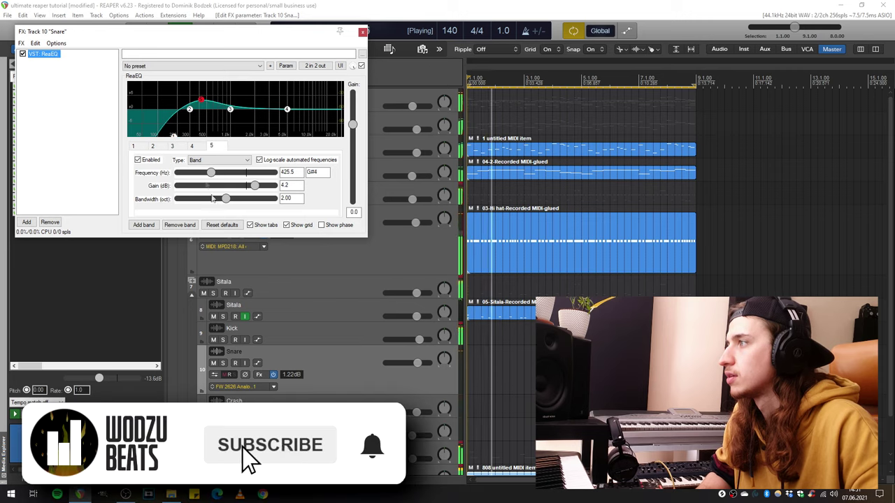
pyautogui.moveTo(227, 201); pyautogui.dragTo(201, 199)
pyautogui.moveTo(201, 100); pyautogui.dragTo(285, 101)
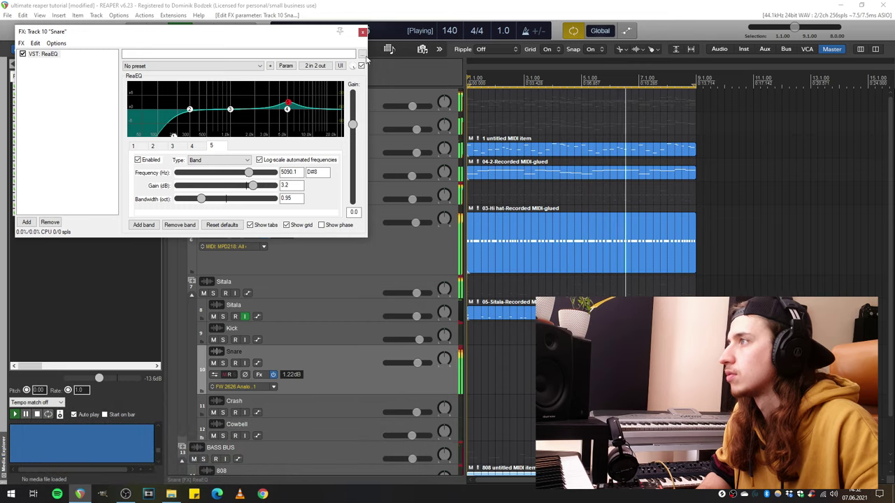
pyautogui.click(362, 31)
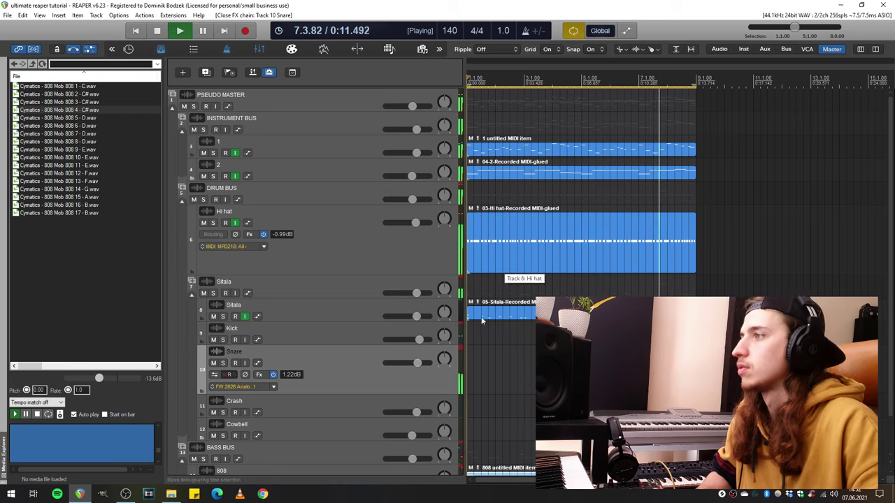
# Step: Try ReEQ on the DRUM BUS with a 1.39 dB peak at 227 Hz and a slight cut near 10 kHz, auditioning it in playback
pyautogui.moveTo(452, 321); pyautogui.dragTo(460, 340)
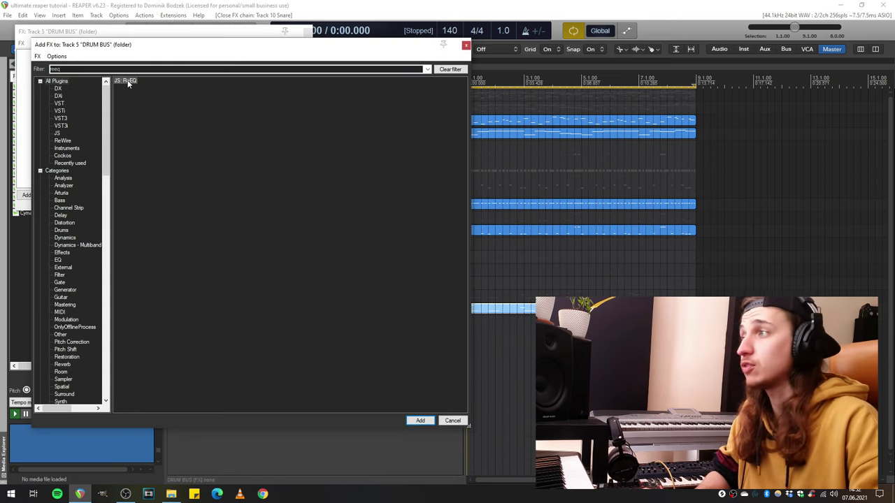
pyautogui.doubleClick(127, 81)
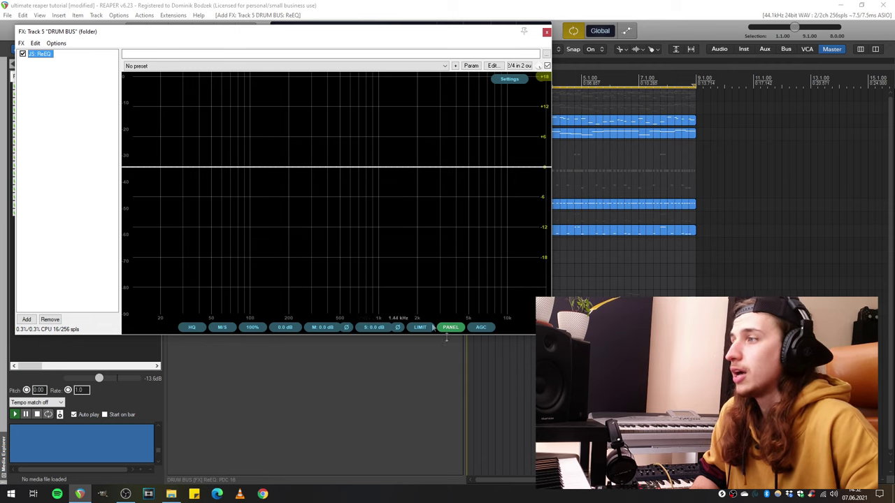
pyautogui.doubleClick(315, 179)
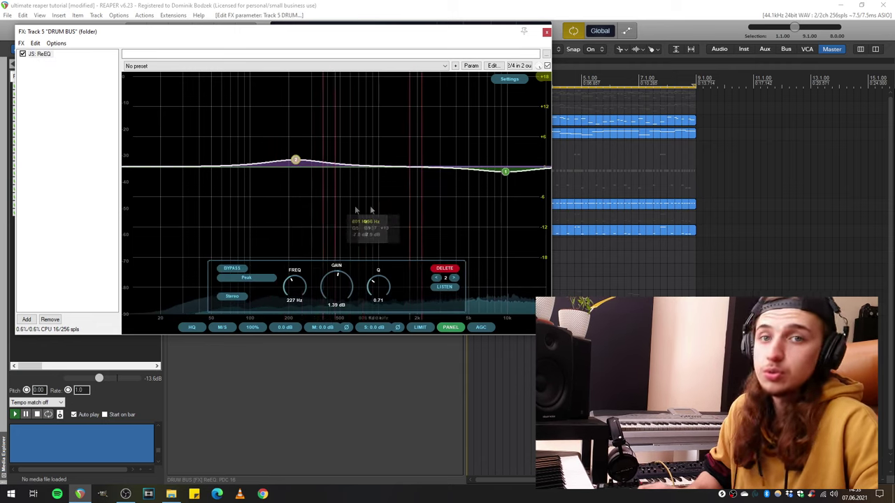
pyautogui.press('space')
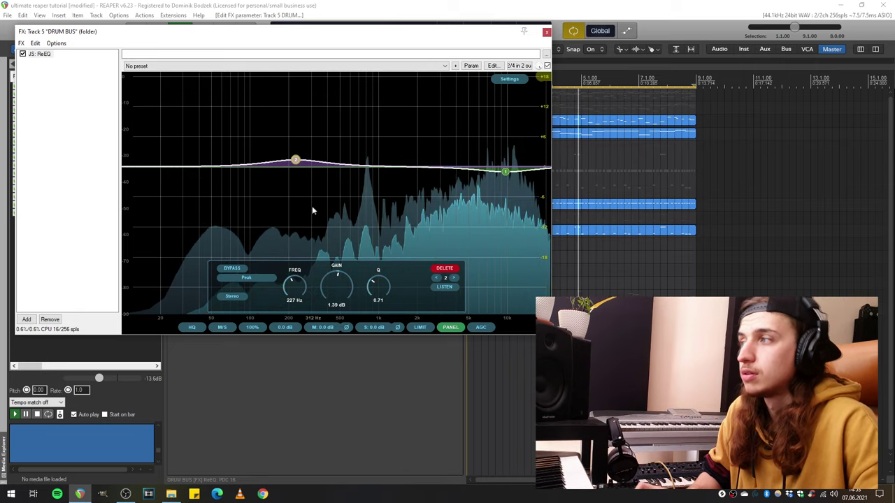
pyautogui.press('space')
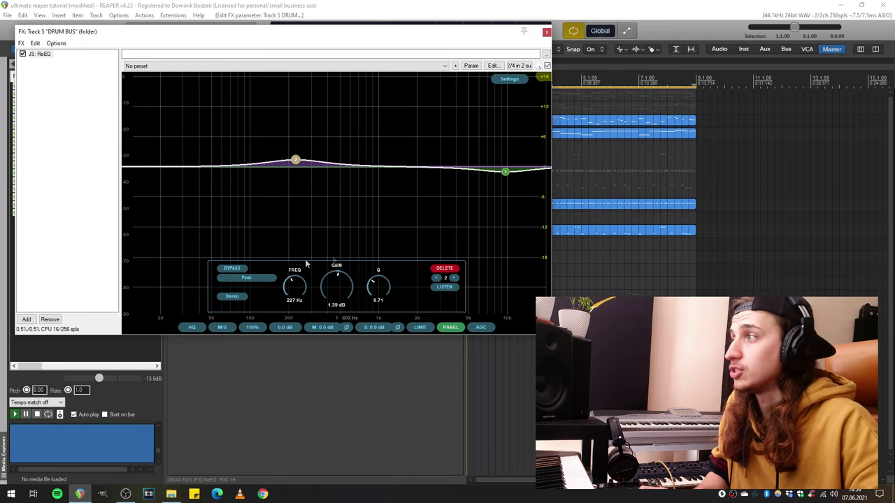
pyautogui.press('Escape')
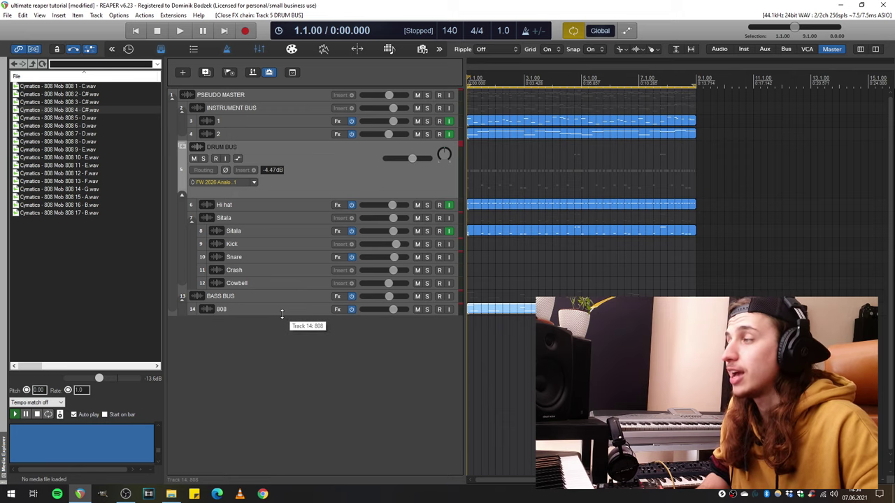
# Step: Enlarge the 808 track and add the JS Multi Waveshaper after its sampler
pyautogui.moveTo(282, 314); pyautogui.dragTo(253, 355)
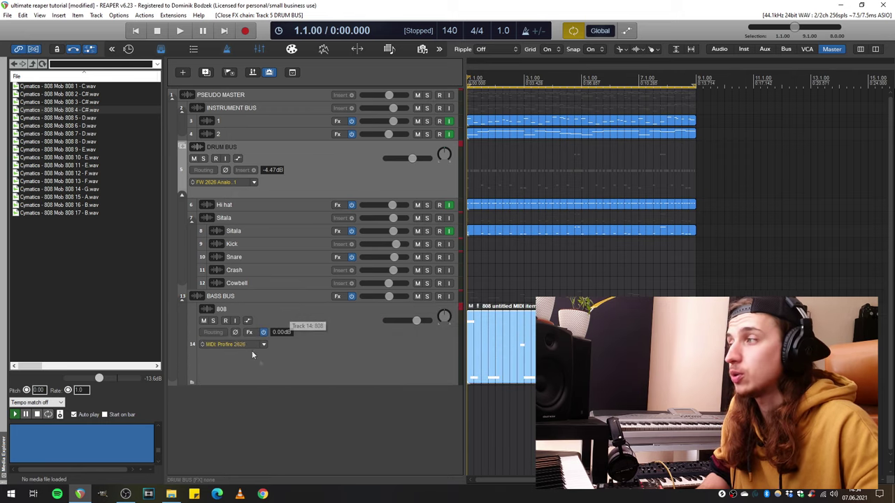
pyautogui.click(249, 333)
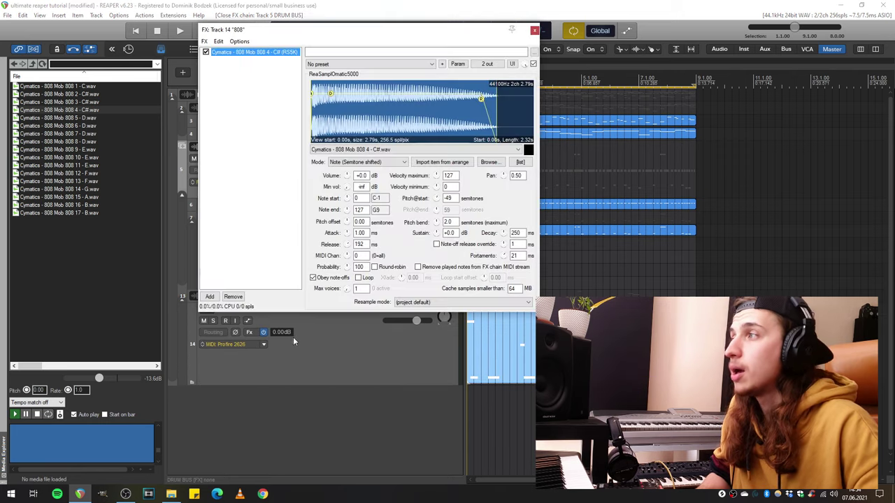
pyautogui.click(210, 297)
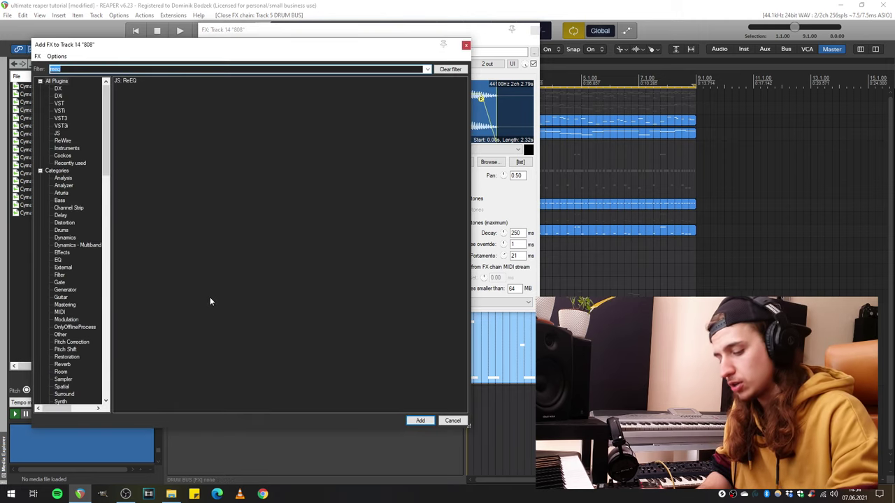
pyautogui.write('multi')
pyautogui.write(' waveshaper')
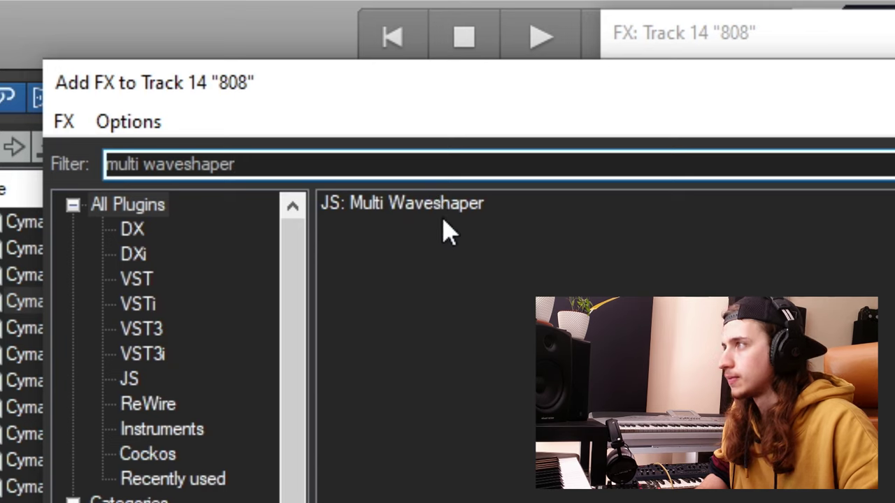
pyautogui.doubleClick(438, 210)
pyautogui.moveTo(236, 34); pyautogui.dragTo(215, 35)
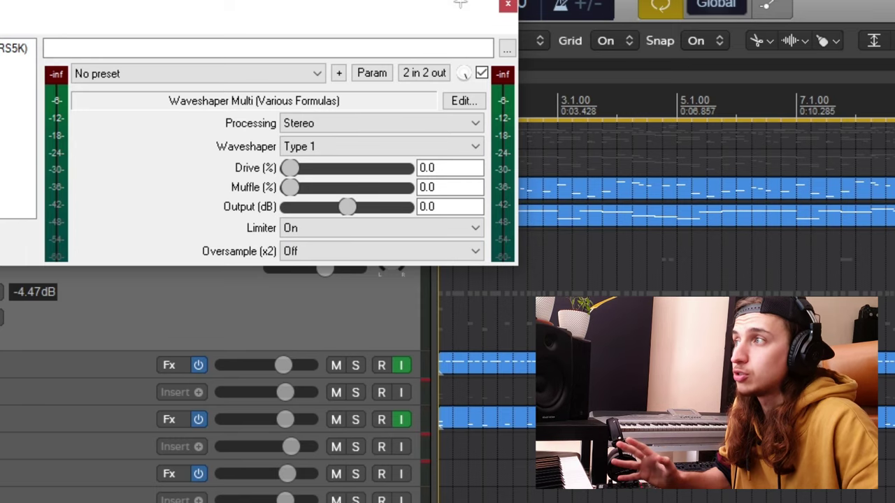
# Step: Raise the Multi Waveshaper's drive while listening to the 808, and stop playback
pyautogui.press('space')
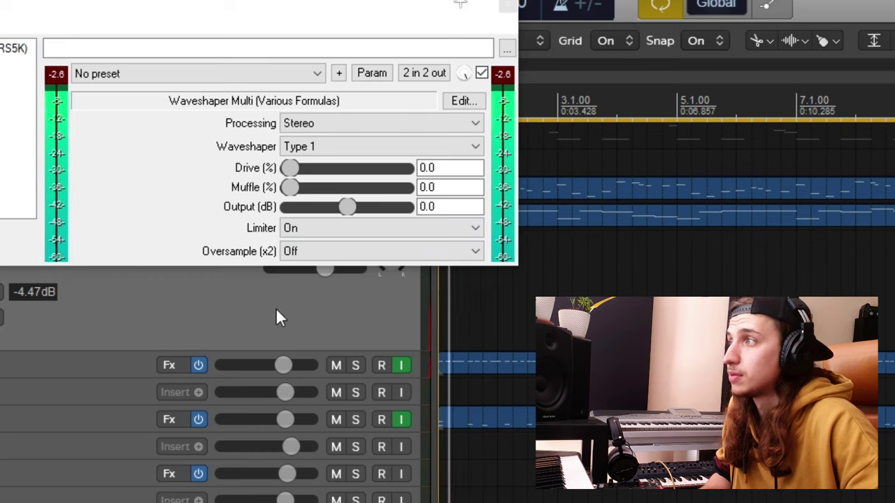
pyautogui.moveTo(293, 170); pyautogui.dragTo(376, 167)
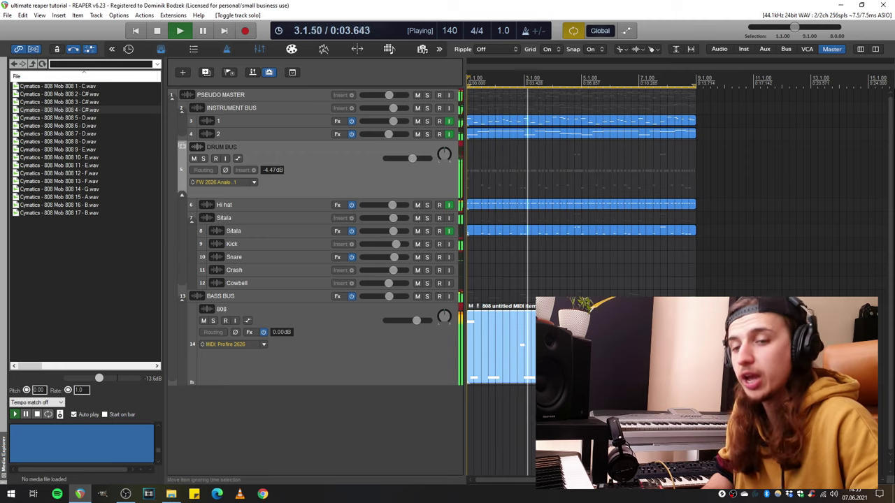
pyautogui.press('space')
# Step: Select and enlarge the Kick track and insert the JS 50 Hz Kicker effect on it
pyautogui.click(287, 250)
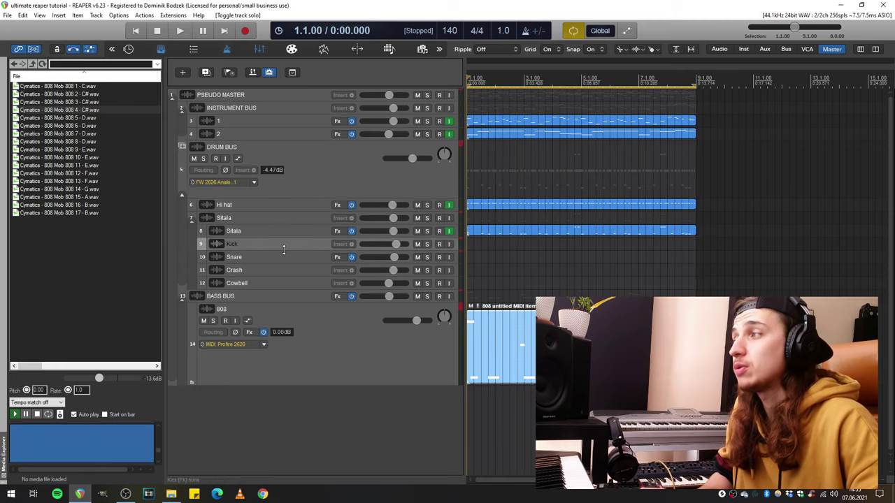
pyautogui.click(267, 273)
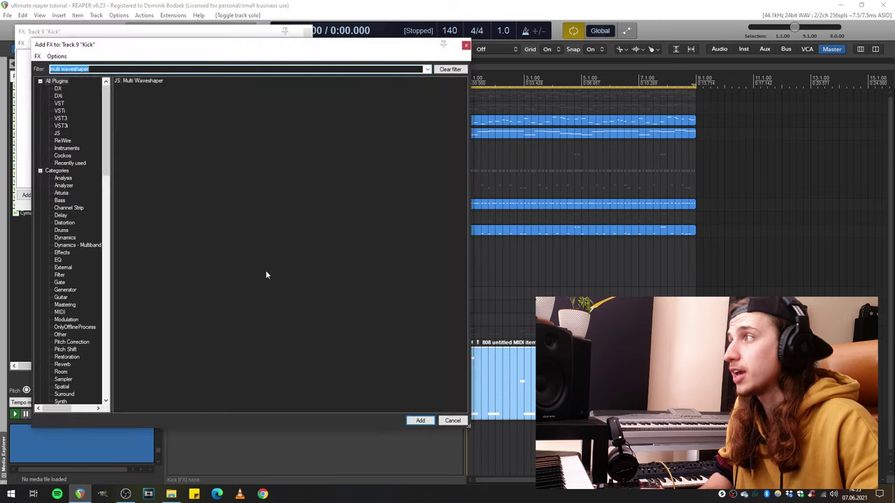
pyautogui.write('50')
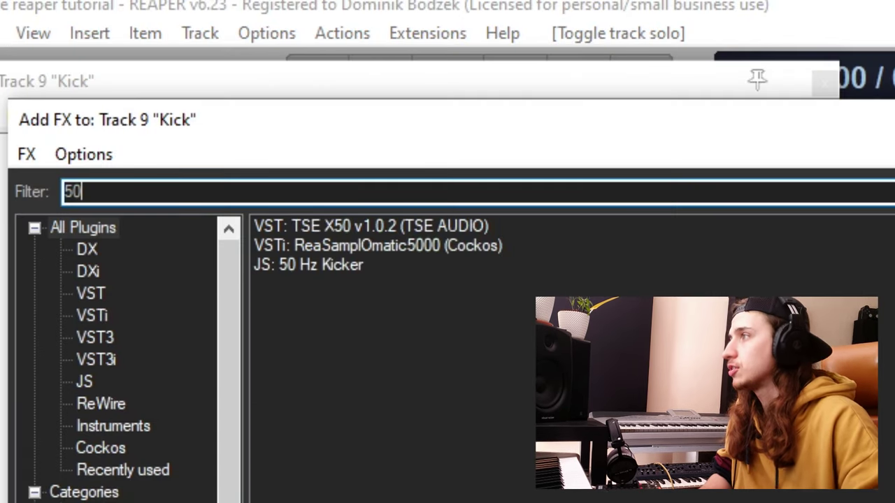
pyautogui.doubleClick(358, 255)
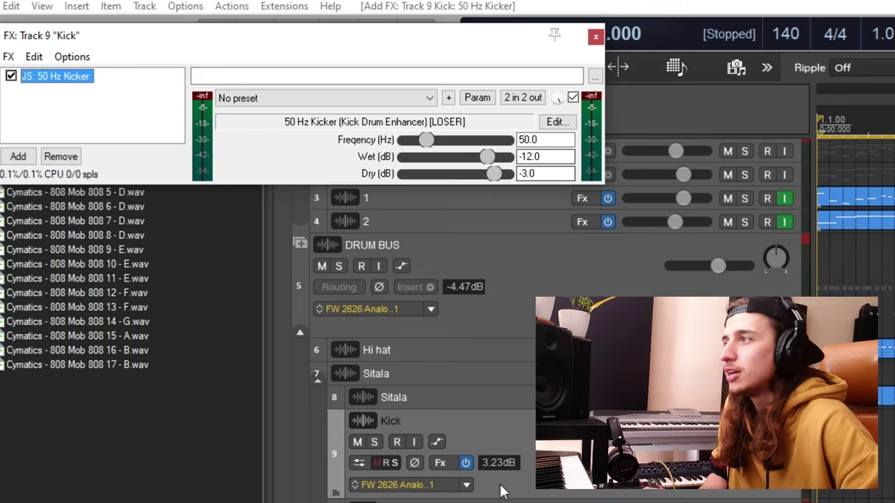
# Step: Solo the Kick and compare its sound with 50 Hz Kicker bypassed and enabled during playback
pyautogui.click(375, 442)
pyautogui.click(574, 98)
pyautogui.press('space')
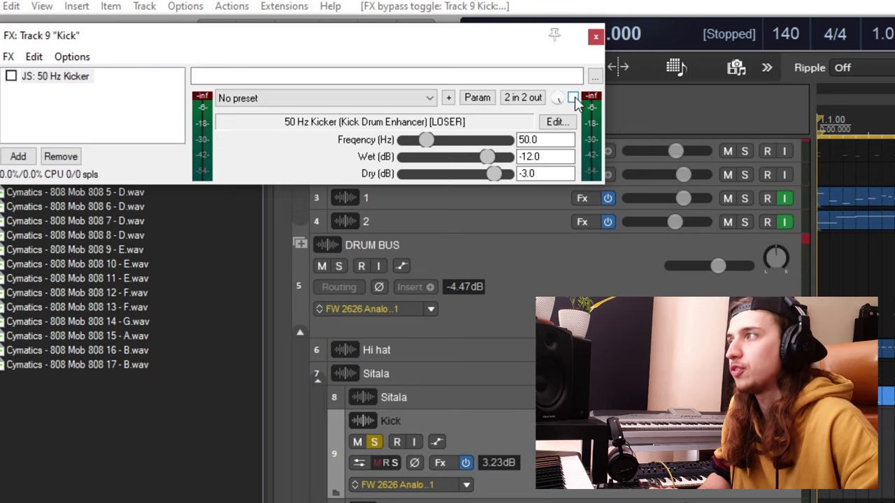
pyautogui.press('space')
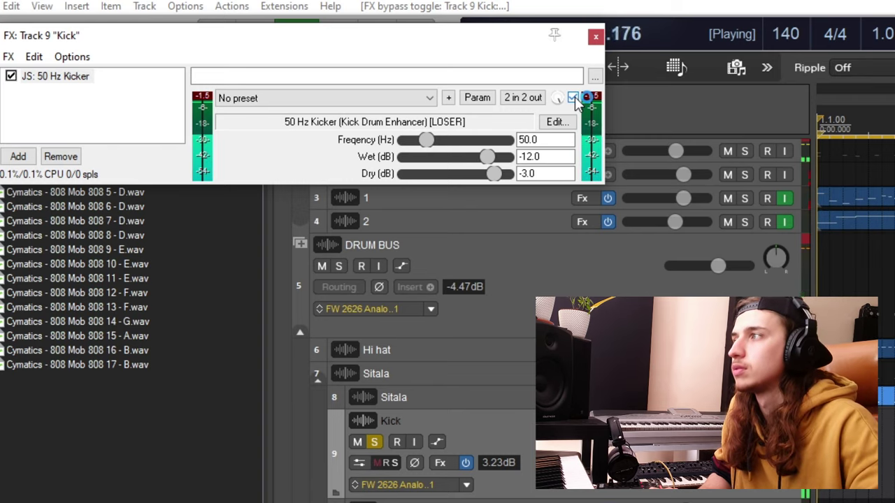
pyautogui.press('space')
# Step: Set 50 Hz Kicker's dry level to 0 dB and wet level to -5 dB, and fine-tune the wet level during playback
pyautogui.click(531, 173)
pyautogui.write('0')
pyautogui.press('Return')
pyautogui.click(519, 157)
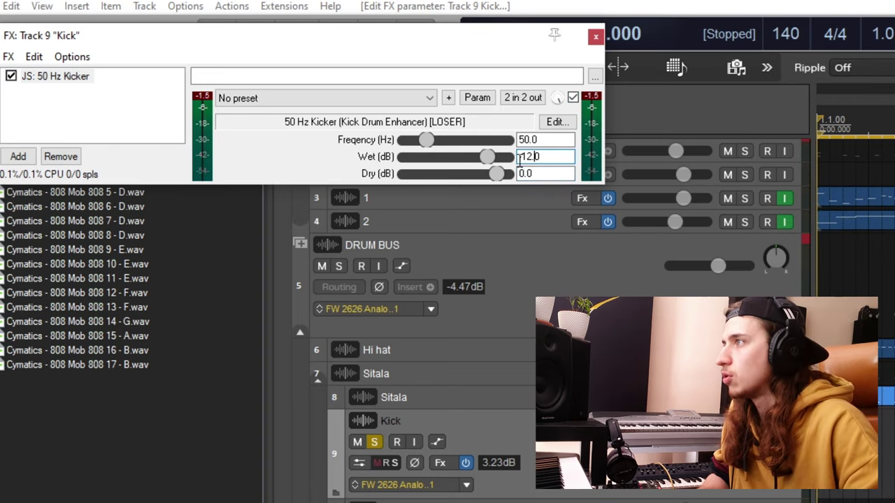
pyautogui.write('-5')
pyautogui.press('Return')
pyautogui.press('space')
pyautogui.moveTo(497, 161); pyautogui.dragTo(495, 161)
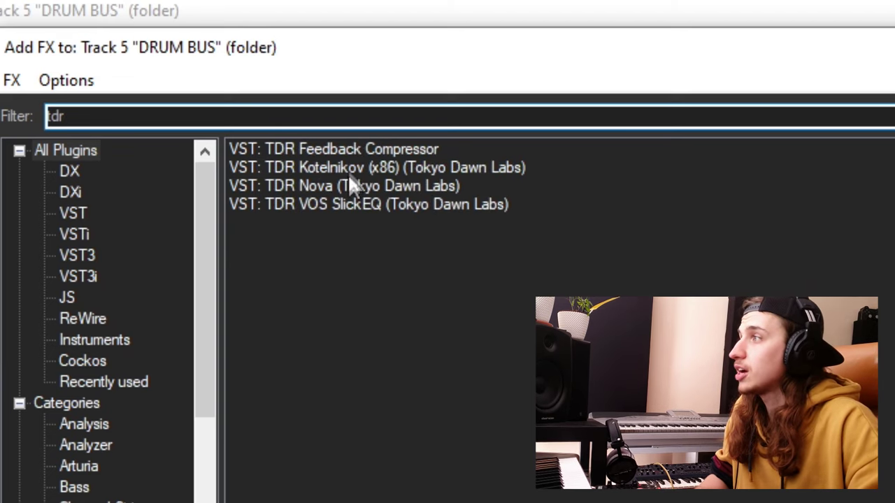
# Step: Add the TDR Kotelnikov compressor to the DRUM BUS
pyautogui.doubleClick(348, 175)
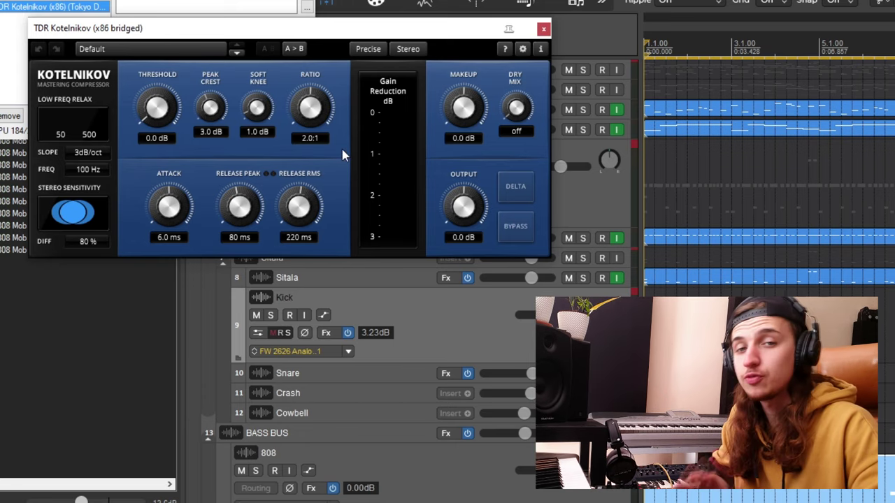
# Step: Load Kotelnikov's "Drum Bus - Smasher" preset, solo the DRUM BUS and start playback
pyautogui.click(173, 51)
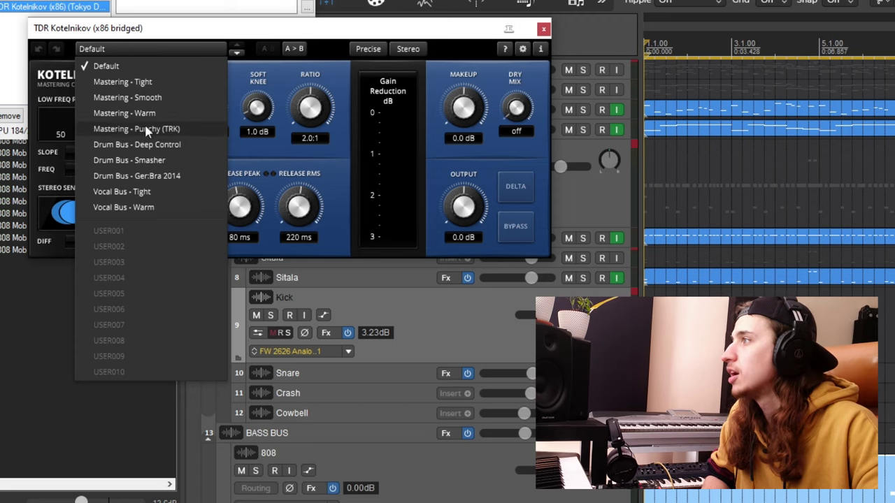
pyautogui.click(144, 162)
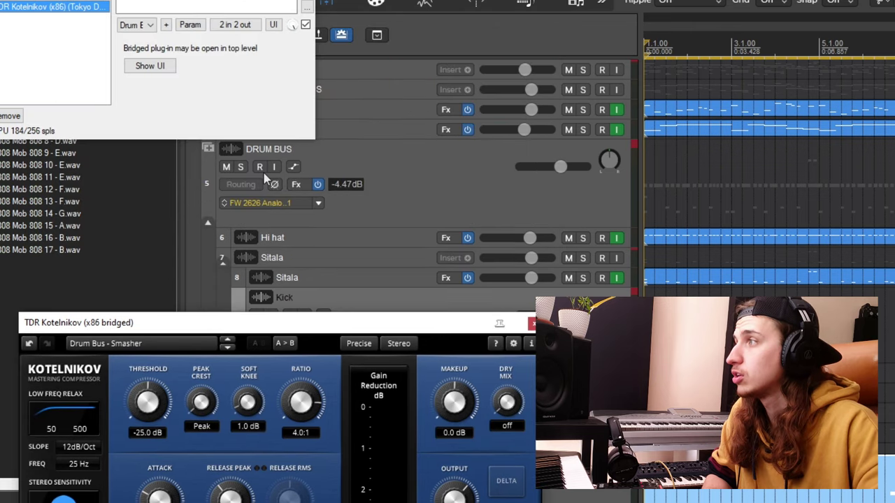
pyautogui.click(240, 166)
pyautogui.moveTo(248, 323); pyautogui.dragTo(203, 4)
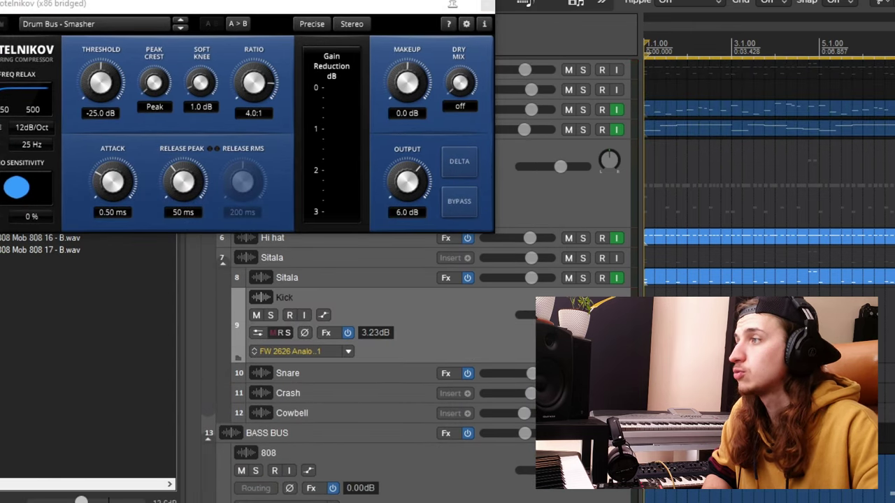
pyautogui.press('space')
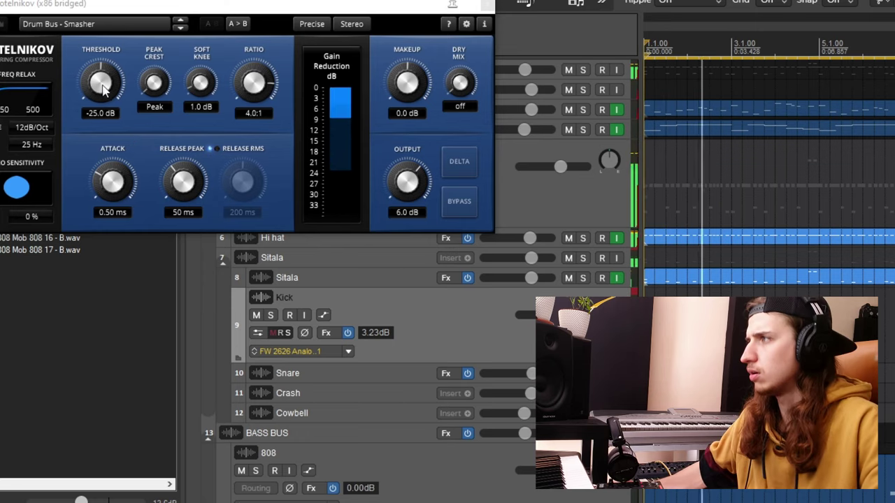
# Step: Raise Kotelnikov's threshold to about -3.4 dB and lower its output level during playback
pyautogui.moveTo(102, 84); pyautogui.dragTo(102, 24)
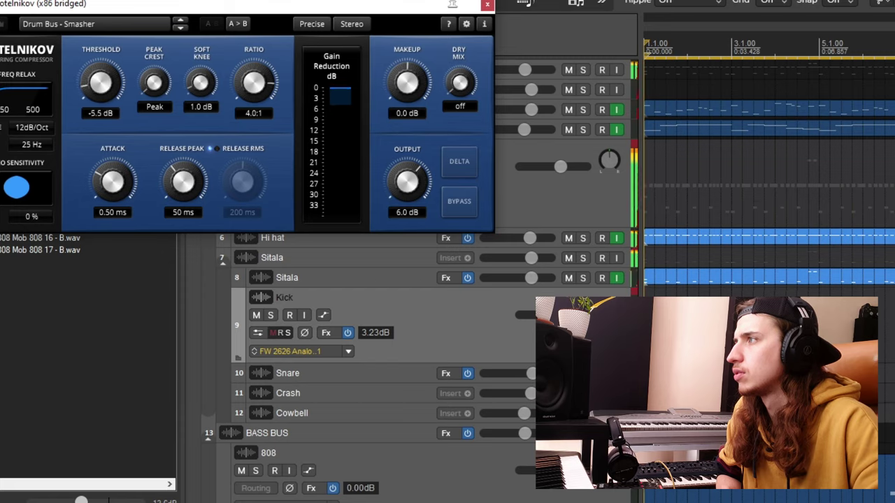
pyautogui.moveTo(102, 24); pyautogui.dragTo(102, 20)
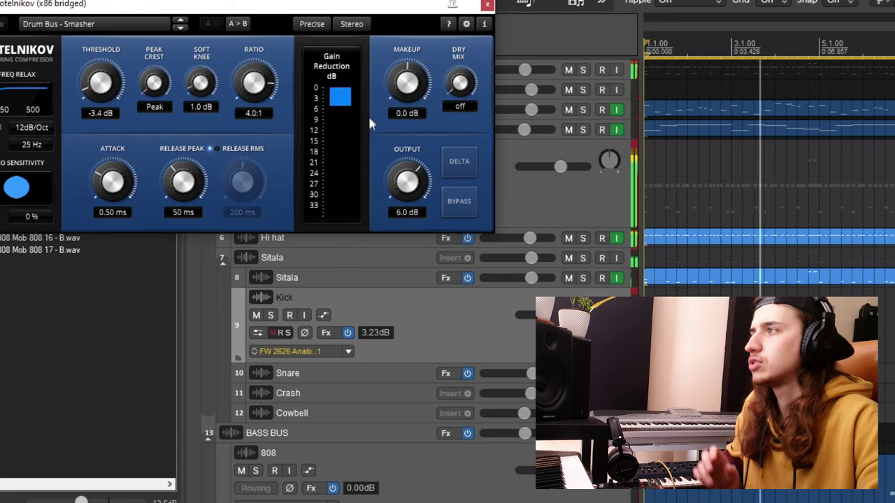
pyautogui.moveTo(407, 181); pyautogui.dragTo(407, 202)
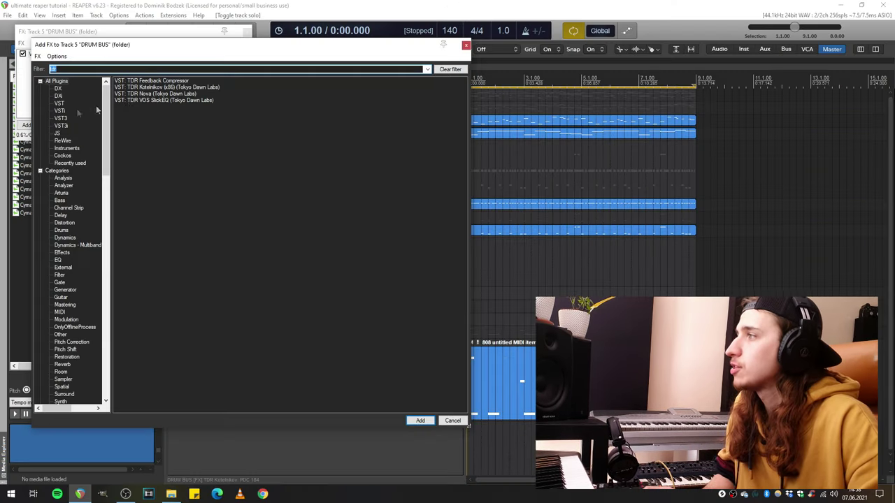
# Step: Add TDR Nova to the DRUM BUS and set band IV to 8.9 kHz, -0.8 dB, with a dynamic threshold of -5.1 dB
pyautogui.doubleClick(160, 95)
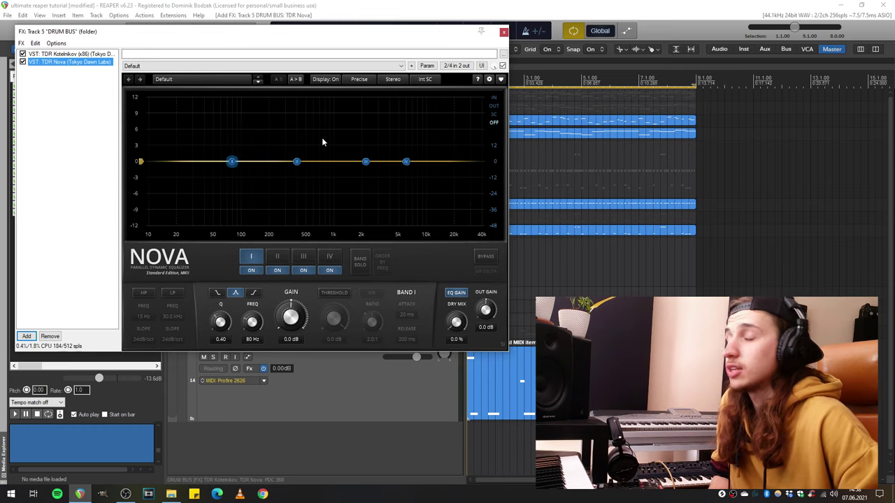
pyautogui.click(406, 162)
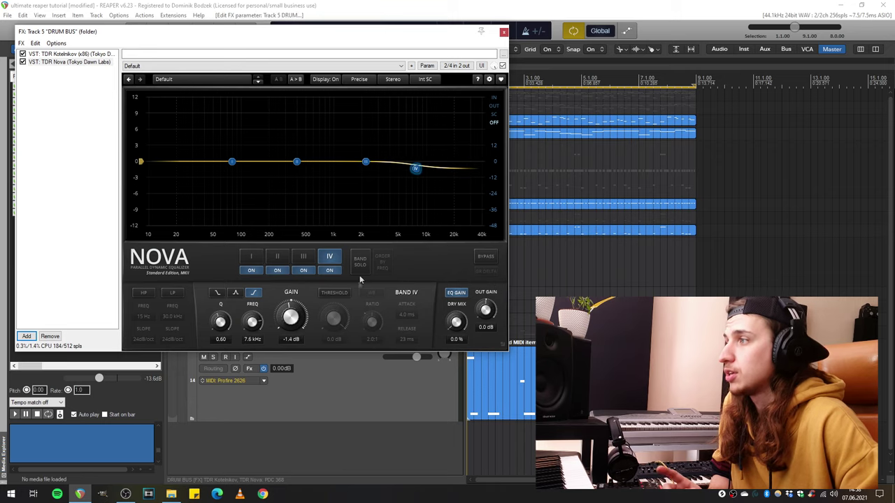
pyautogui.click(335, 294)
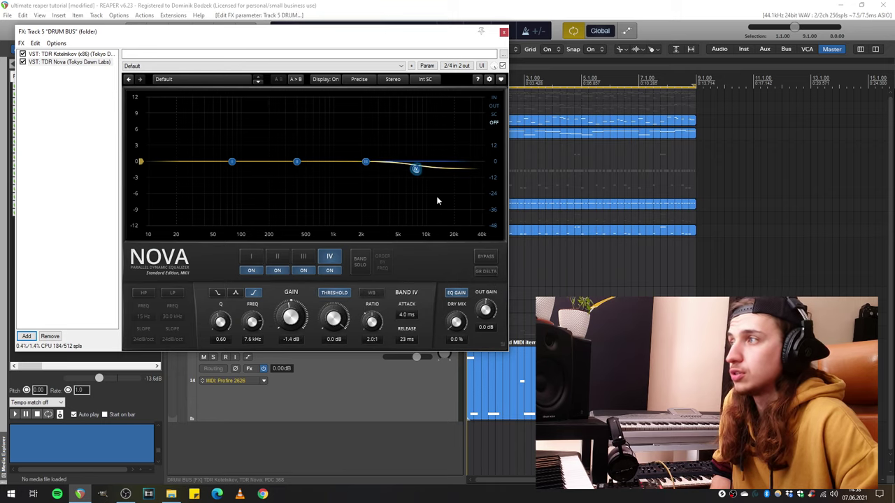
pyautogui.moveTo(416, 169); pyautogui.dragTo(422, 167)
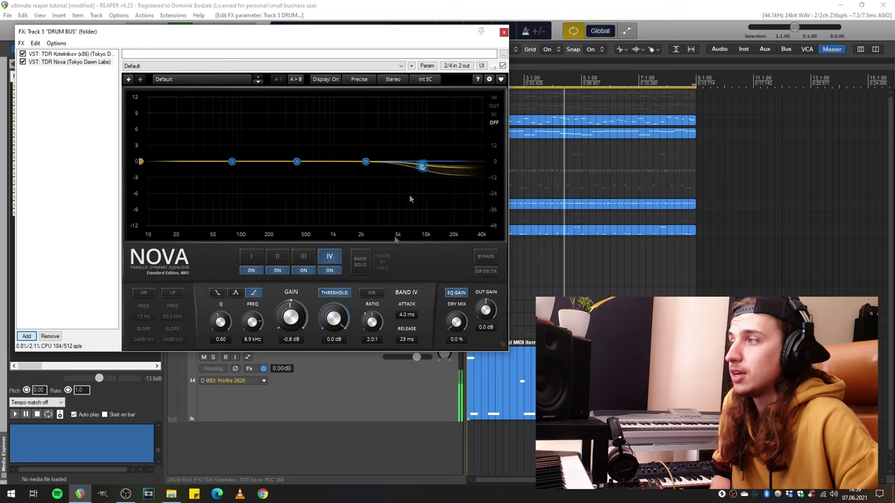
pyautogui.moveTo(334, 318); pyautogui.dragTo(333, 333)
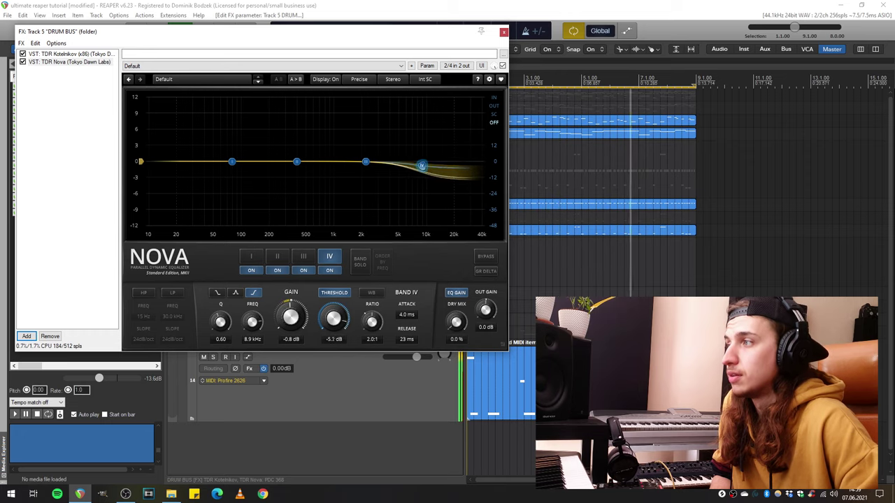
# Step: Add TDR VOS SlickEQ to the DRUM BUS and cycle through its EQ models
pyautogui.click(26, 336)
pyautogui.doubleClick(158, 100)
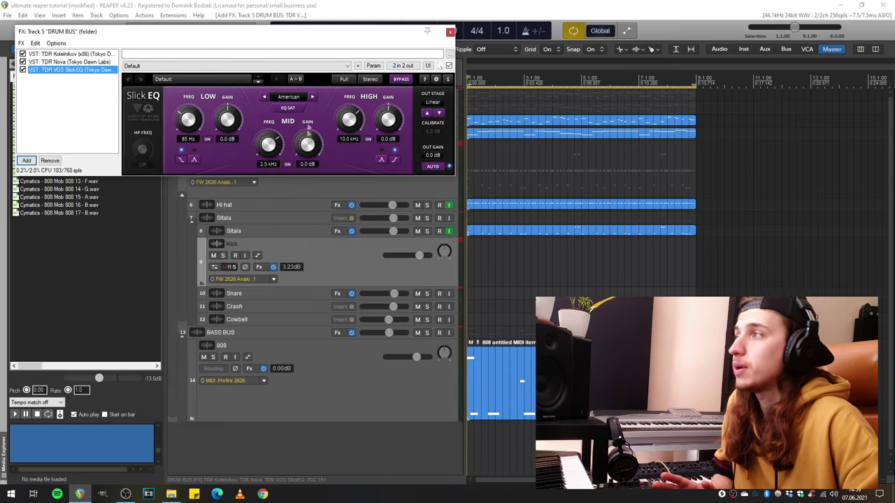
pyautogui.click(312, 98)
pyautogui.click(312, 98)
pyautogui.click(311, 97)
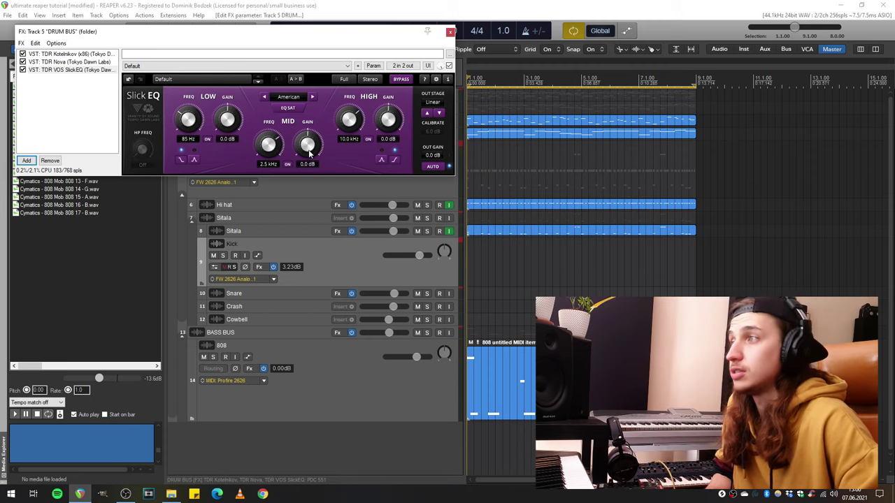
# Step: Boost SlickEQ's mid band by 3.9 dB at 2.9 kHz during playback, comparing the band switched off and on
pyautogui.press('space')
pyautogui.moveTo(310, 152); pyautogui.dragTo(310, 120)
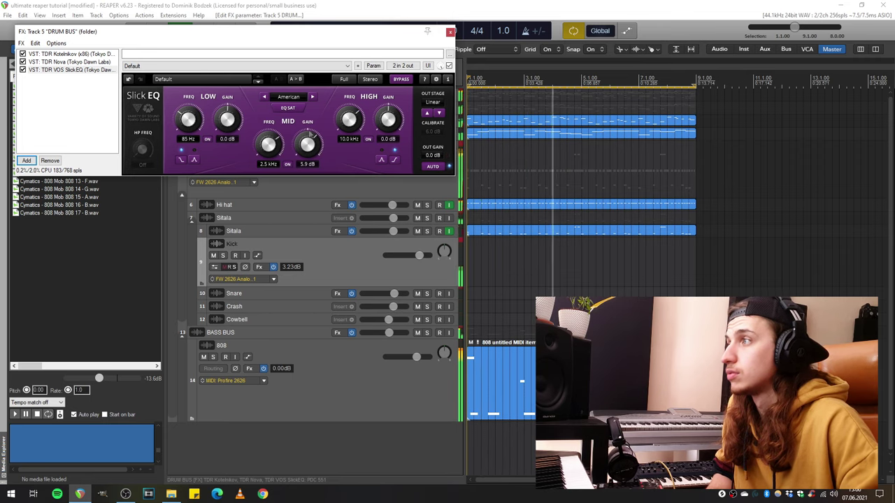
pyautogui.moveTo(267, 152); pyautogui.dragTo(267, 148)
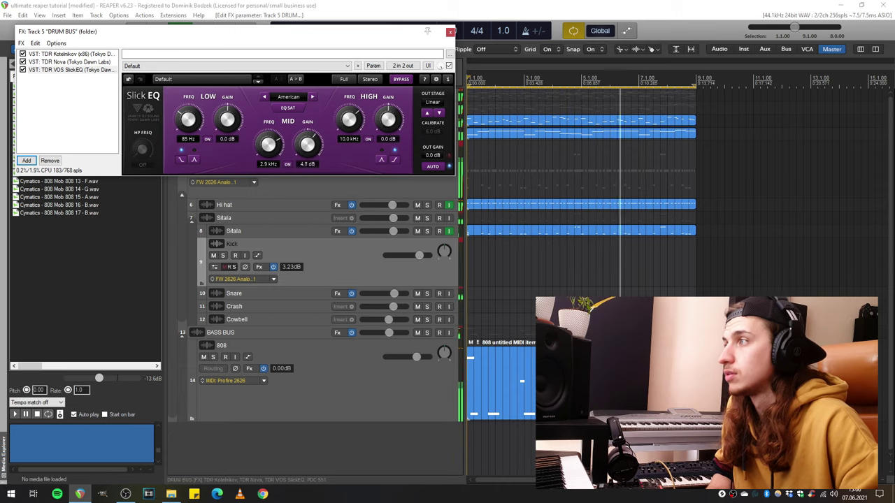
pyautogui.click(287, 164)
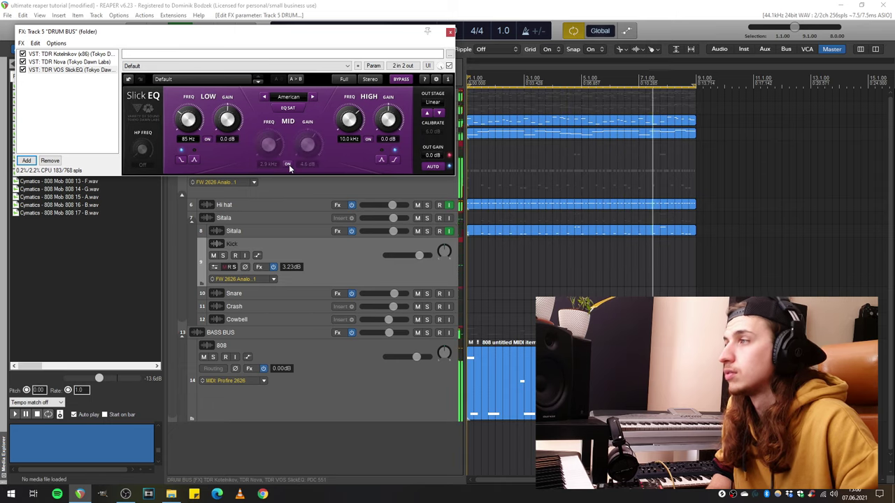
pyautogui.click(287, 164)
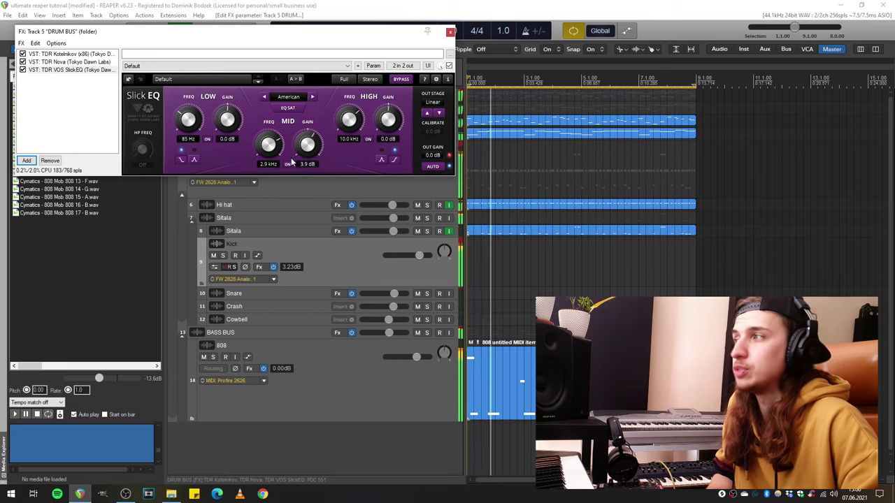
pyautogui.press('Escape')
pyautogui.press('space')
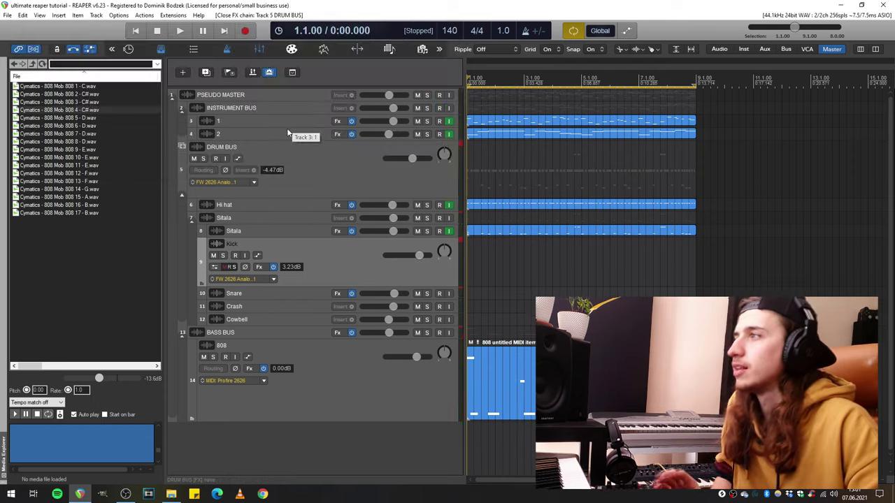
# Step: Enlarge track 1 and add the JS Paranoia Mangler effect after its Xpand!2 instrument
pyautogui.click(286, 127)
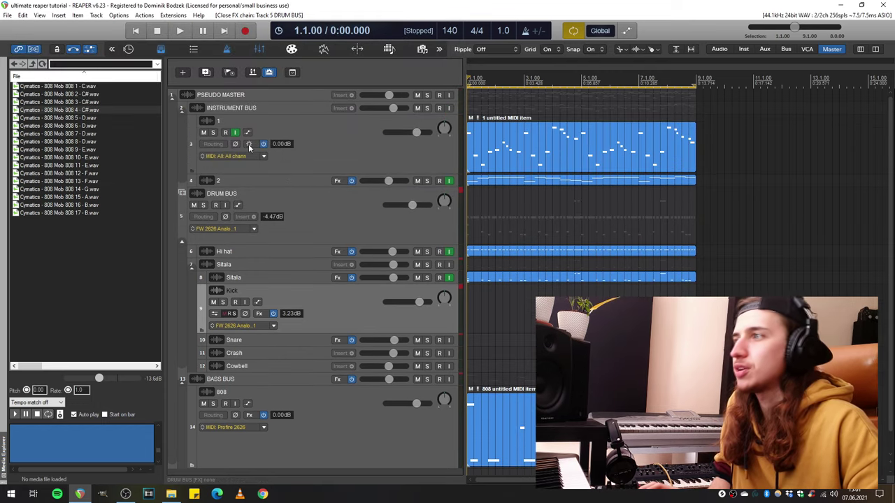
pyautogui.click(249, 145)
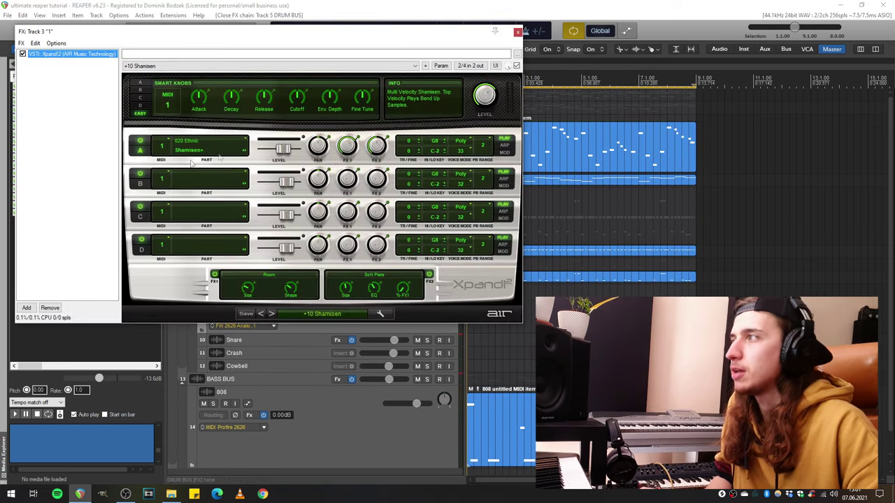
pyautogui.click(26, 308)
pyautogui.write('para')
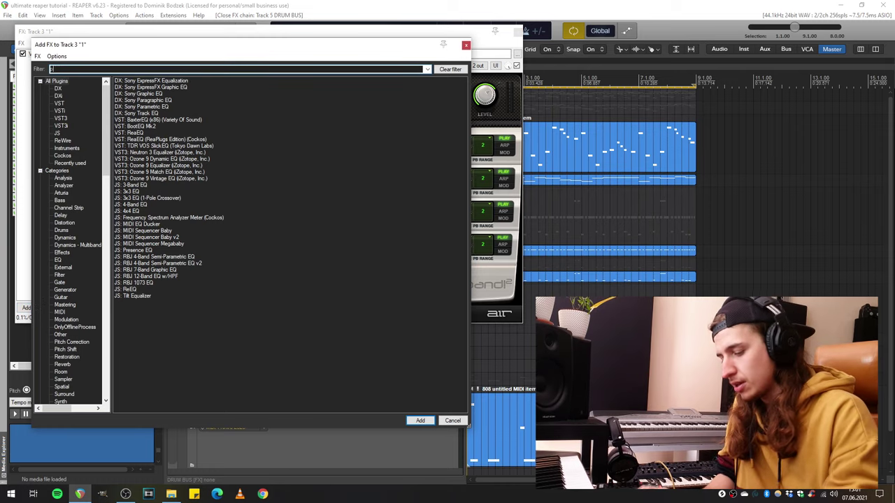
pyautogui.click(233, 94)
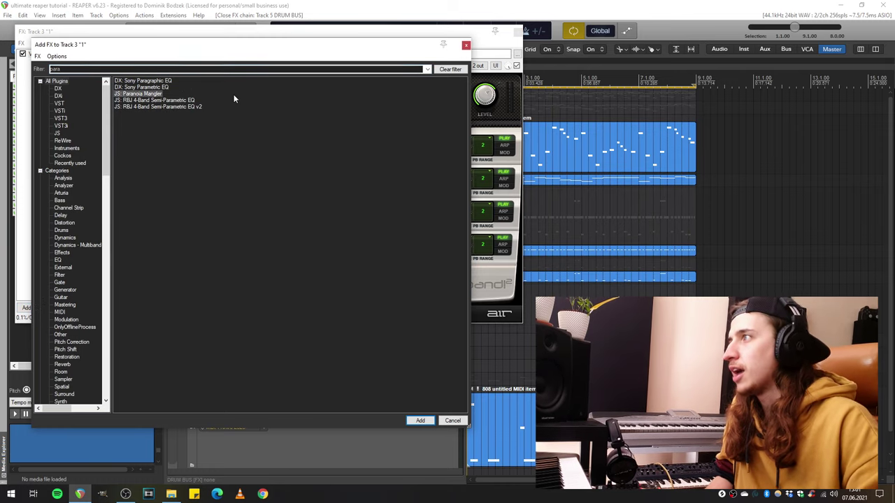
pyautogui.doubleClick(233, 94)
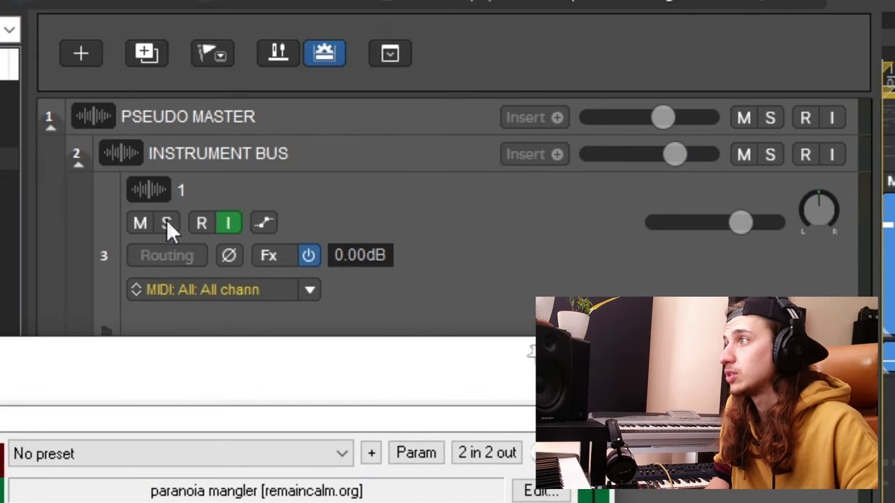
# Step: Solo track 1 and compare its sound with Paranoia Mangler bypassed and enabled during playback
pyautogui.click(166, 223)
pyautogui.moveTo(216, 366); pyautogui.dragTo(195, 1)
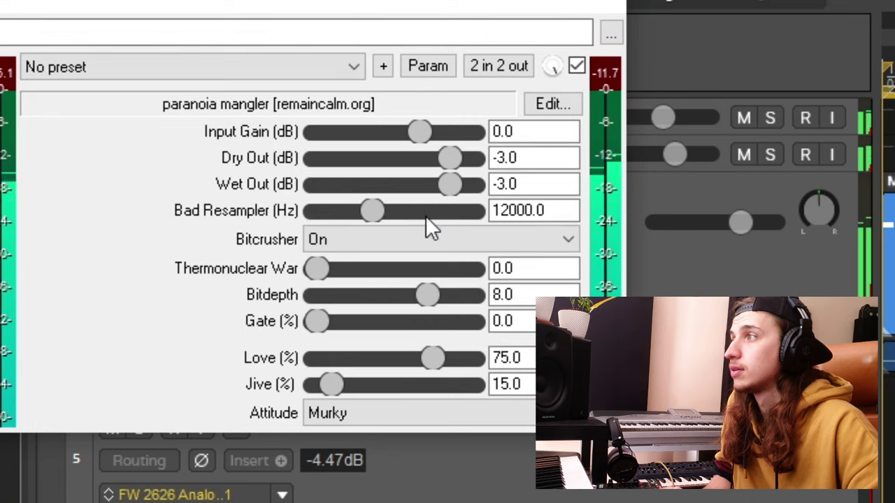
pyautogui.click(577, 67)
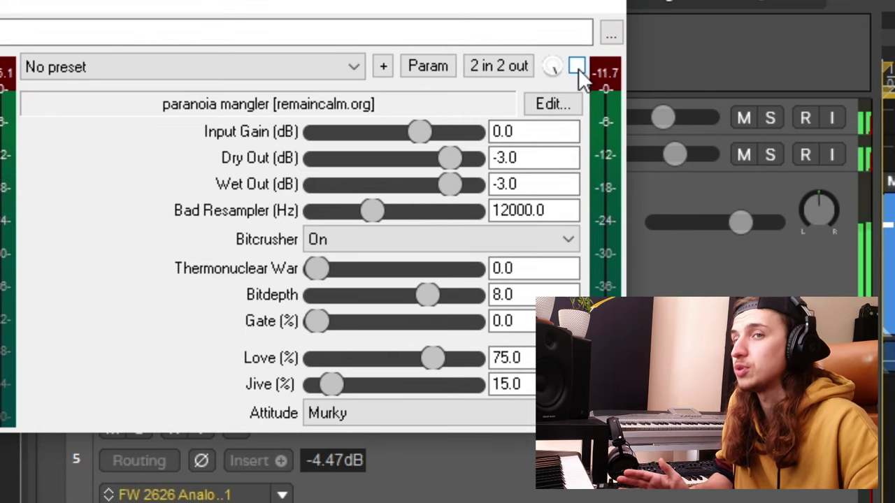
pyautogui.click(576, 66)
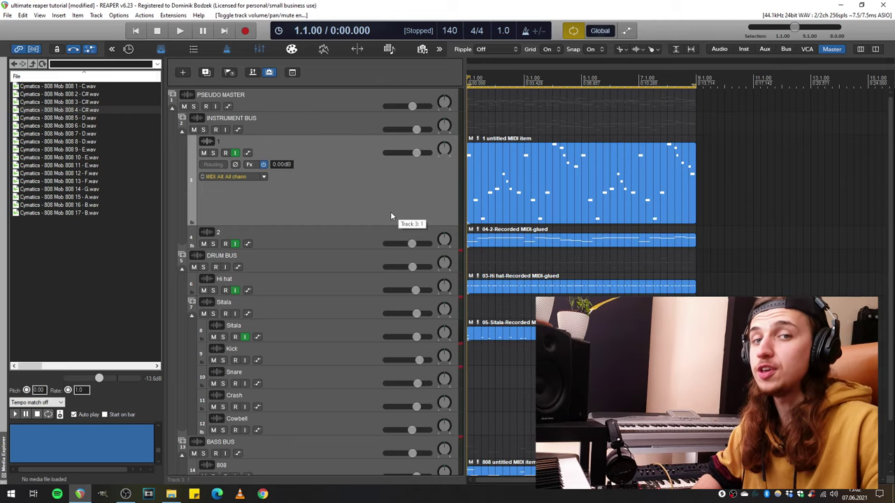
# Step: Show and hide track 1's volume and pan envelopes, and open its envelope list
pyautogui.press('v')
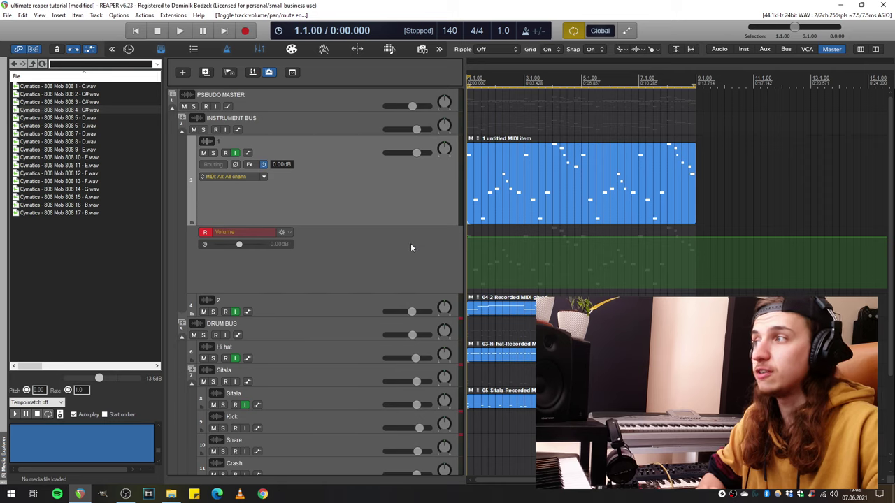
pyautogui.press('v')
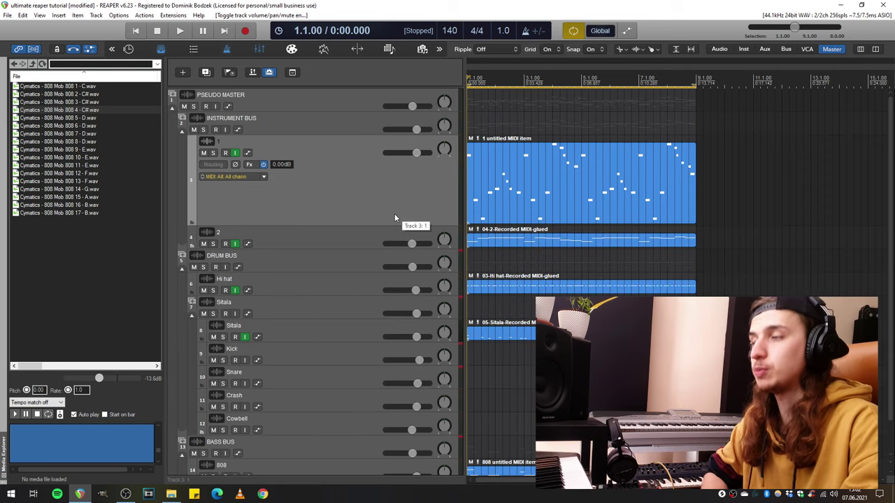
pyautogui.press('p')
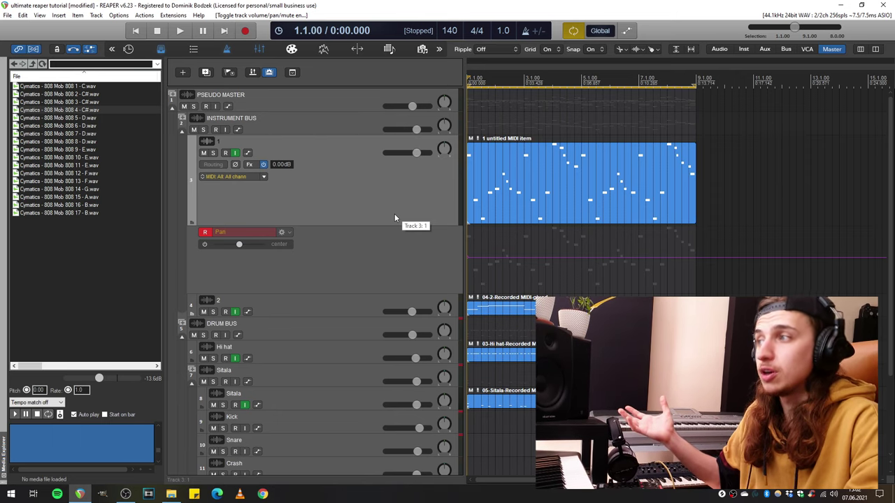
pyautogui.press('p')
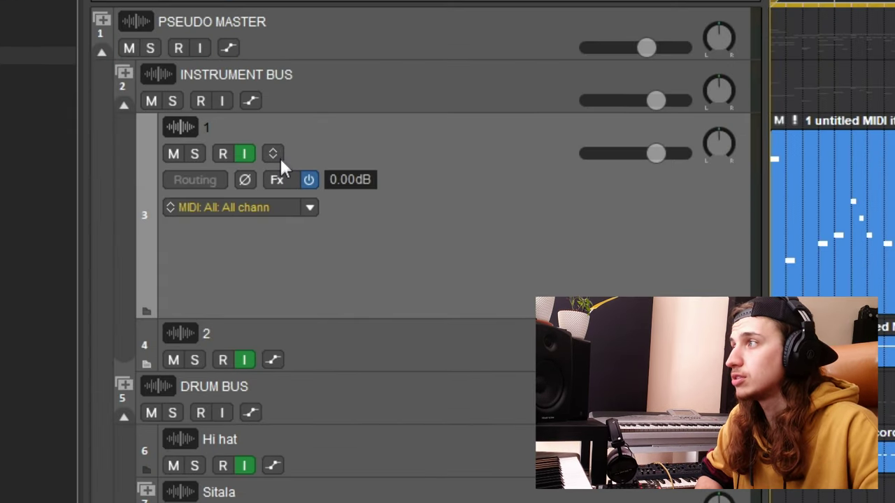
pyautogui.click(274, 155)
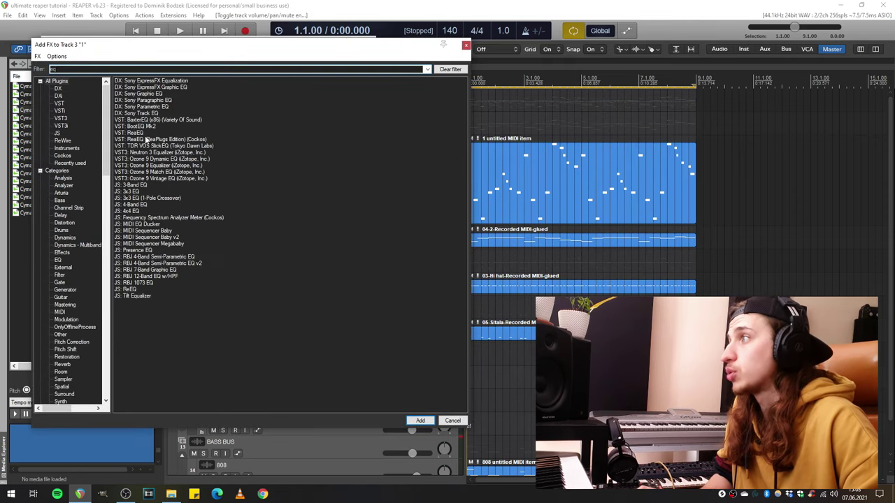
# Step: Add ReaEQ to track 1 and set its band 4 high shelf to 24000 Hz with -inf gain
pyautogui.doubleClick(147, 139)
pyautogui.moveTo(319, 126); pyautogui.dragTo(400, 165)
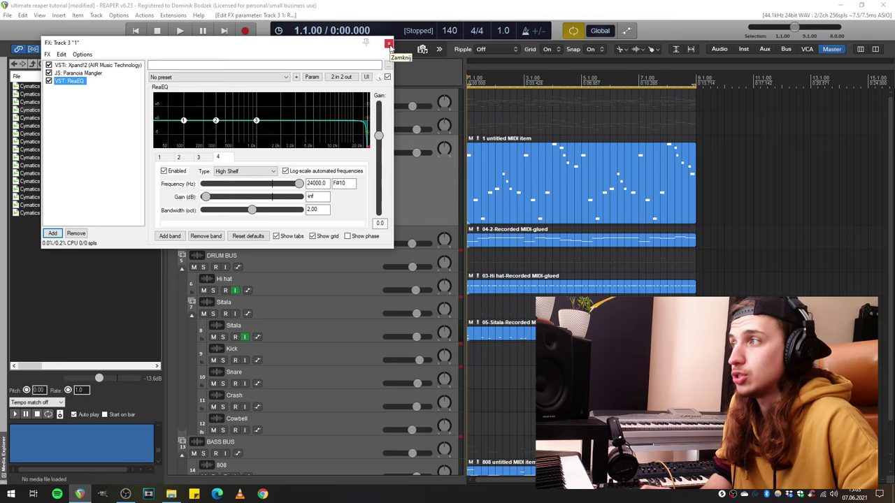
pyautogui.moveTo(367, 145)
pyautogui.mouseDown()
pyautogui.moveTo(358, 137)
pyautogui.moveTo(376, 159)
pyautogui.mouseUp()
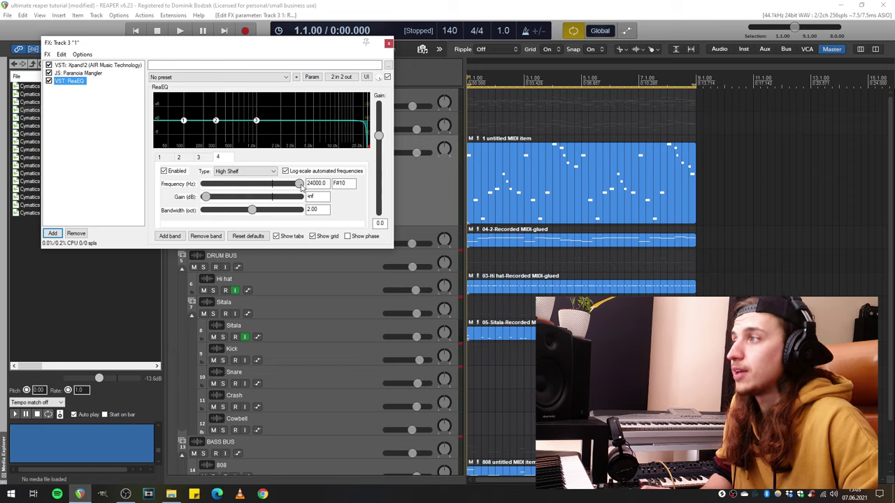
# Step: Adjust the frequency of ReaEQ's high-shelf band, play the track and close its effect chain
pyautogui.moveTo(301, 186)
pyautogui.mouseDown()
pyautogui.moveTo(212, 187)
pyautogui.moveTo(308, 185)
pyautogui.moveTo(221, 192)
pyautogui.moveTo(277, 187)
pyautogui.moveTo(312, 197)
pyautogui.mouseUp()
pyautogui.press('space')
pyautogui.press('Escape')
pyautogui.press('space')
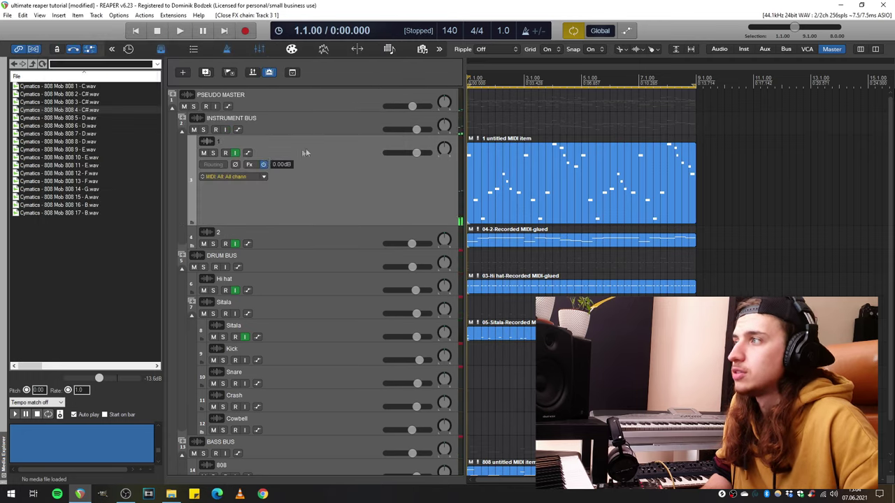
# Step: Show and arm ReaEQ's Freq-High Shelf envelope on track 1, then close the envelope list
pyautogui.click(247, 153)
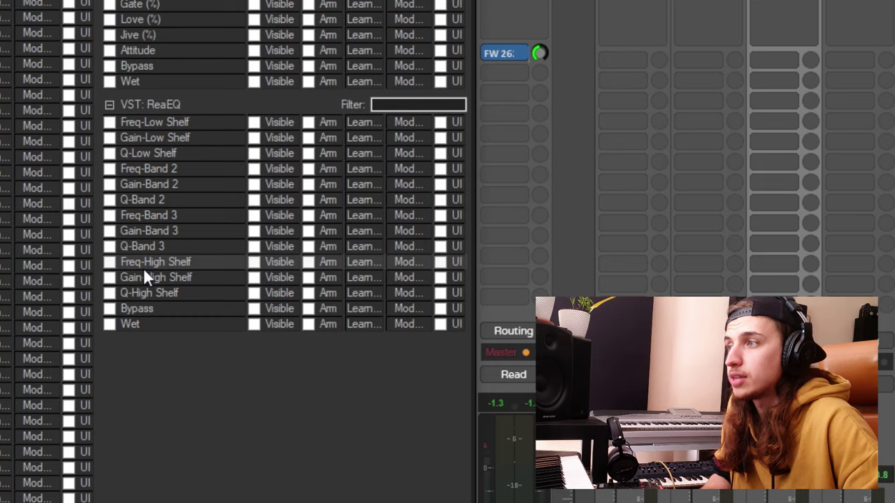
pyautogui.click(110, 263)
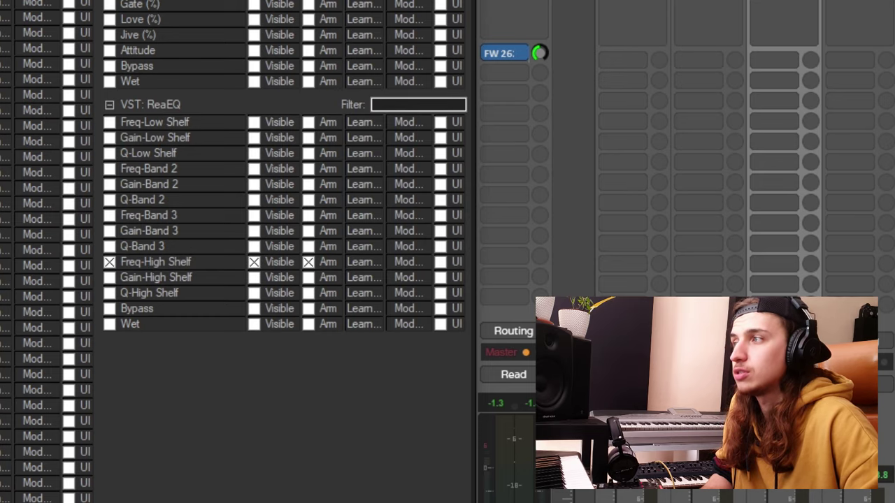
pyautogui.press('Escape')
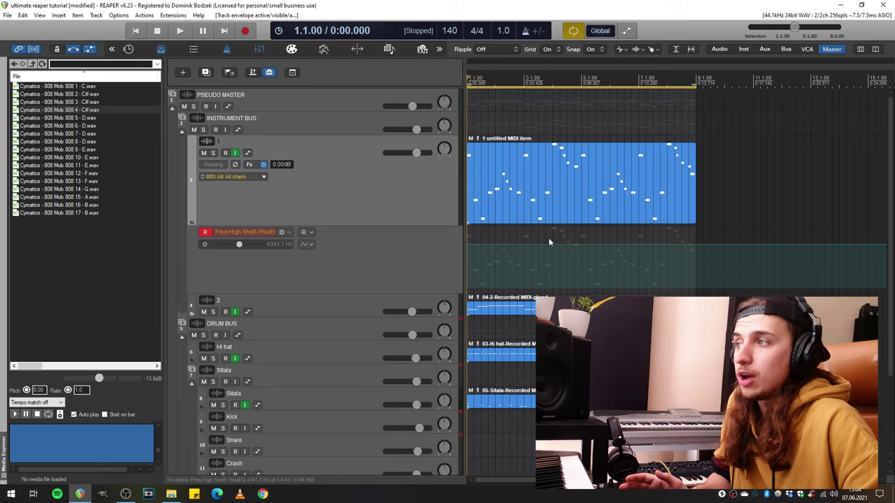
# Step: Try drawing points freehand along the high-shelf frequency envelope in the first bars, undoing each attempt
pyautogui.scroll(2, 513, 266)
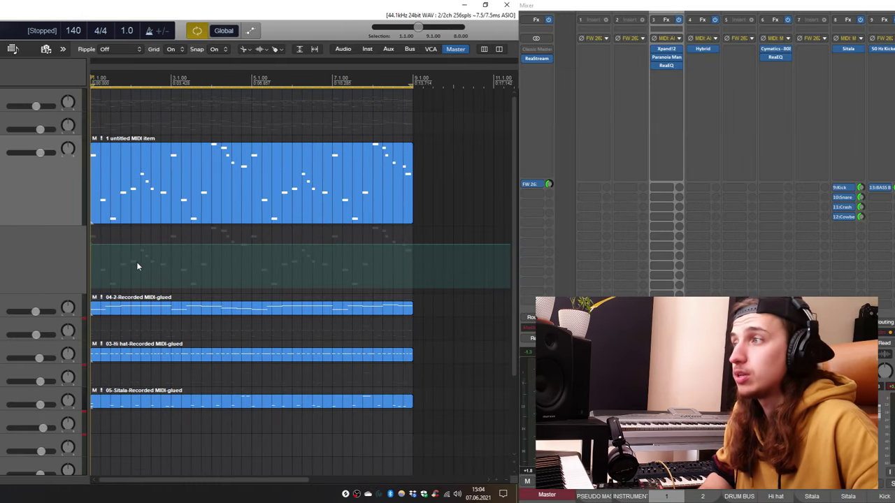
pyautogui.moveTo(125, 243)
pyautogui.mouseDown()
pyautogui.moveTo(232, 243)
pyautogui.moveTo(282, 264)
pyautogui.moveTo(330, 238)
pyautogui.moveTo(349, 263)
pyautogui.moveTo(406, 249)
pyautogui.moveTo(394, 273)
pyautogui.moveTo(179, 240)
pyautogui.mouseUp()
pyautogui.hotkey('ctrl', 'z')
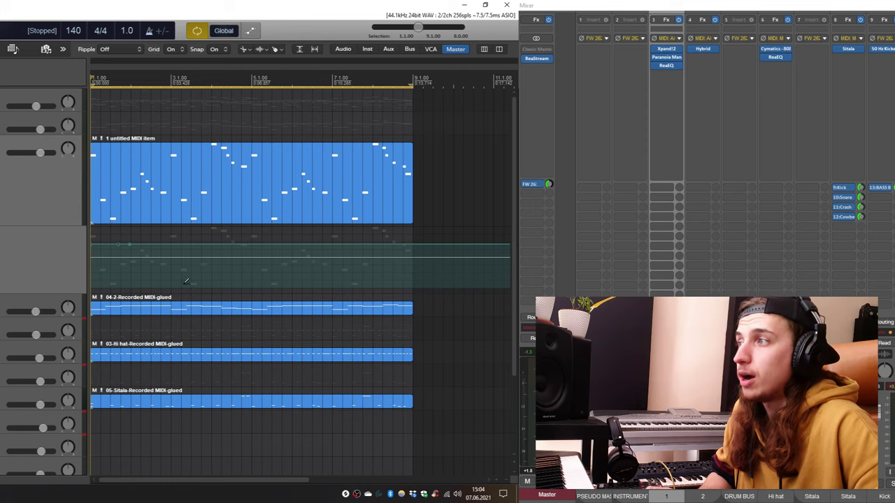
pyautogui.scroll(-2, 129, 273)
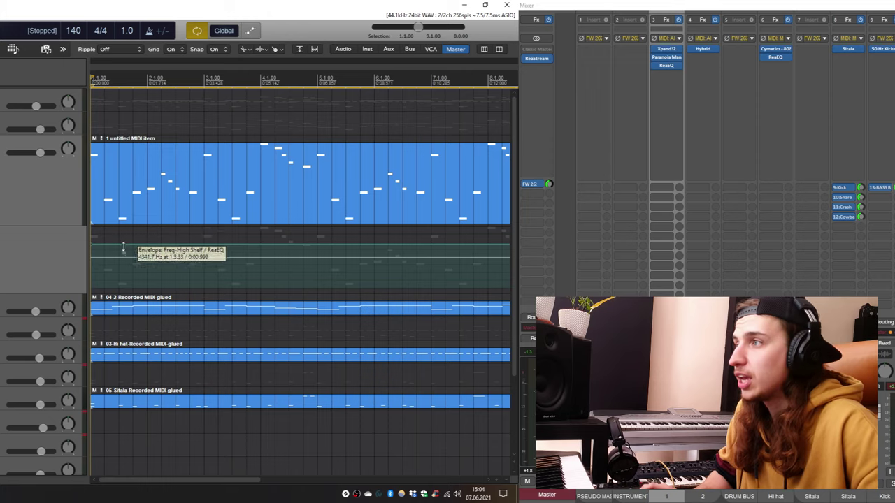
pyautogui.moveTo(104, 249); pyautogui.dragTo(172, 252)
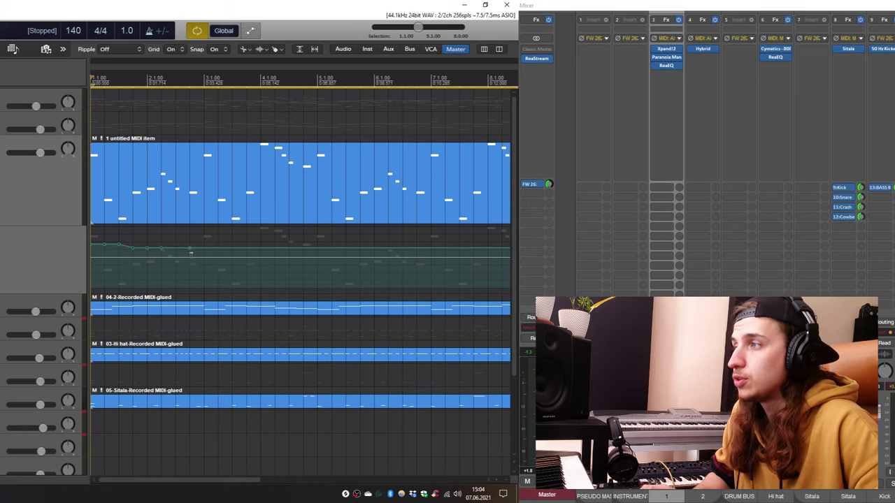
pyautogui.hotkey('ctrl', 'z')
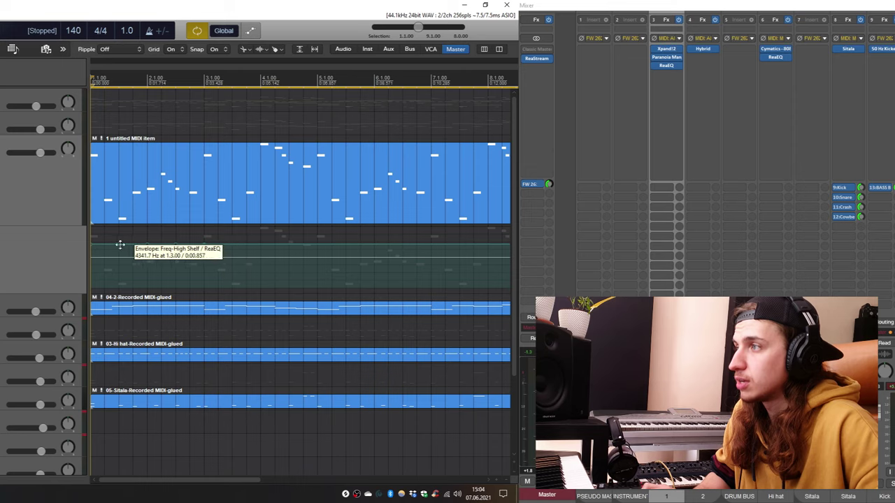
# Step: Shape the high-shelf frequency envelope into V-shaped dips down to the lane's floor in bars 1, 2 and 3
pyautogui.moveTo(119, 246); pyautogui.dragTo(122, 328)
pyautogui.moveTo(176, 245); pyautogui.dragTo(177, 287)
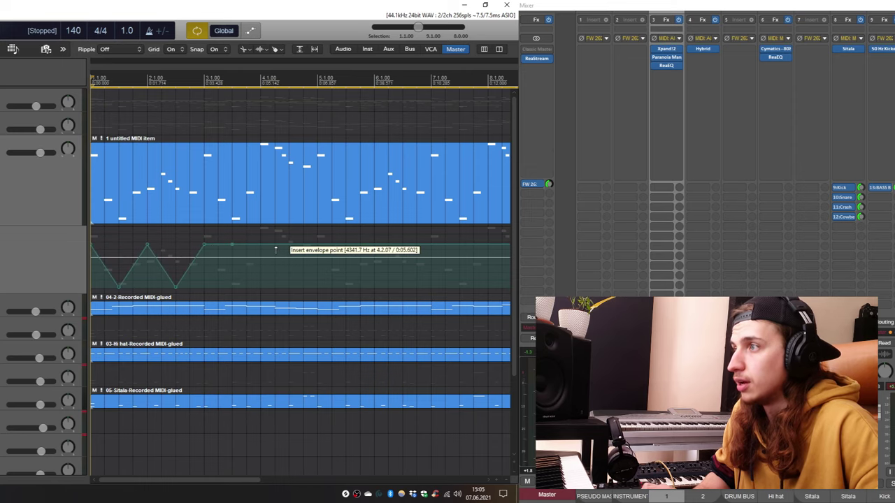
pyautogui.moveTo(235, 247); pyautogui.dragTo(230, 364)
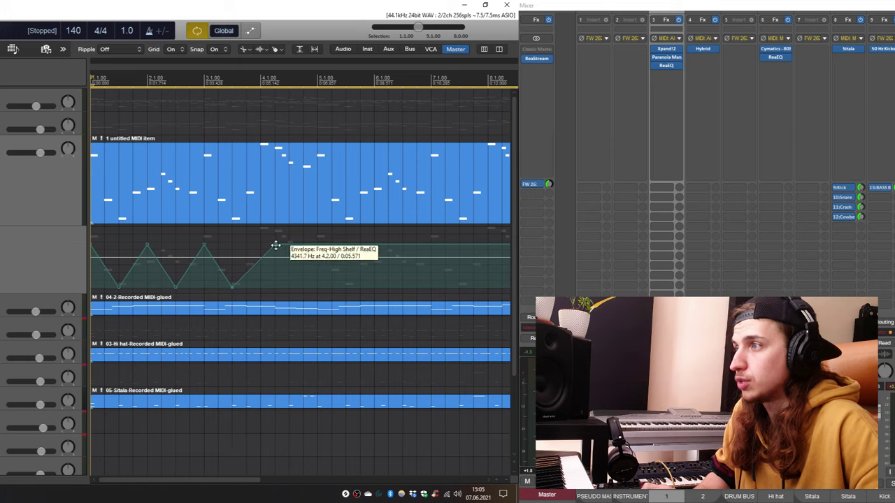
# Step: Play the project to hear the envelope movement, and undo the dip in bar 3
pyautogui.press('space')
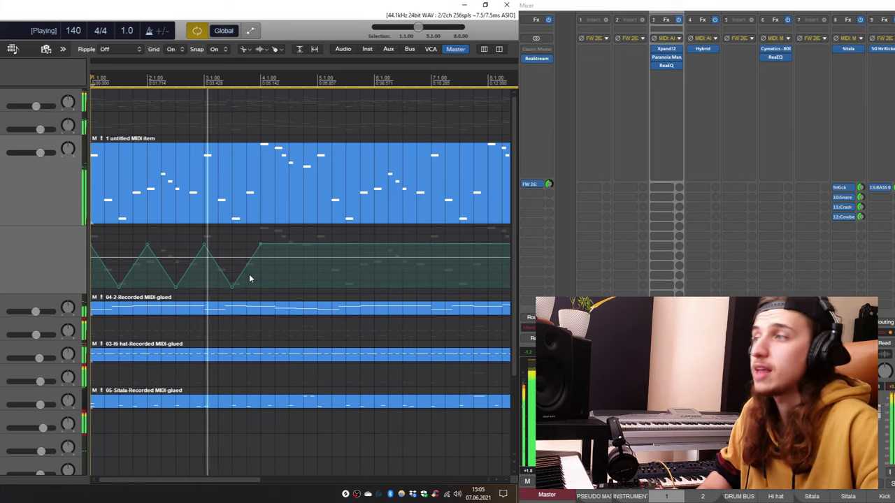
pyautogui.press('space')
pyautogui.hotkey('ctrl', 'z')
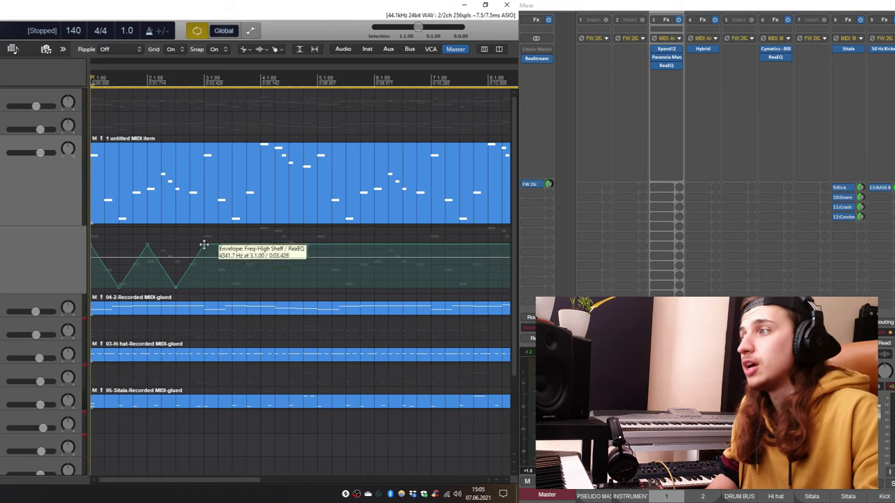
# Step: Set the time selection from 1.1.00 to 3.1.00 and insert a new automation item on the Freq-High Shelf envelope
pyautogui.moveTo(206, 236); pyautogui.dragTo(82, 201)
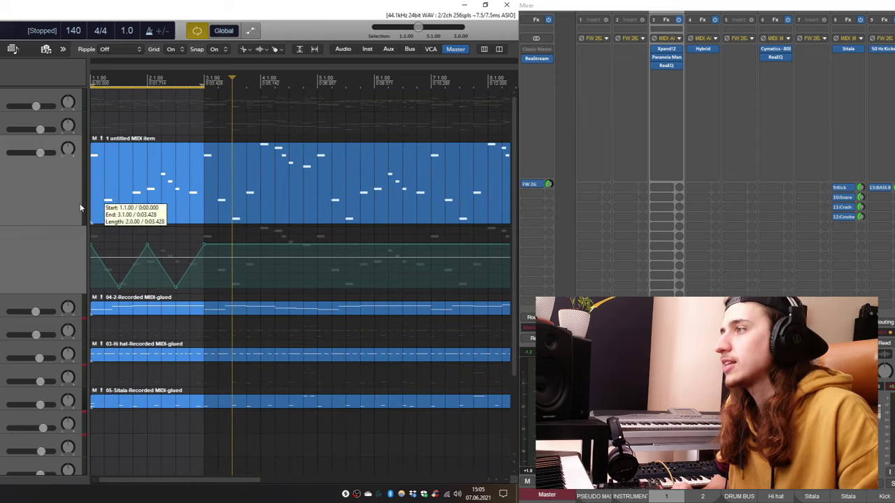
pyautogui.rightClick(165, 258)
pyautogui.moveTo(246, 188)
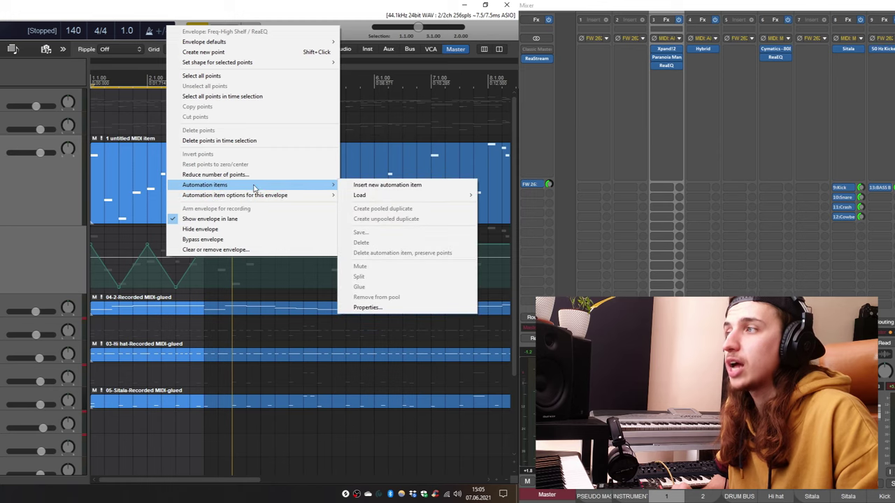
pyautogui.click(369, 186)
# Step: Select the Freq-High Shelf automation item and duplicate it three times to fill the envelope up to 9.1.00
pyautogui.moveTo(220, 256); pyautogui.dragTo(106, 287)
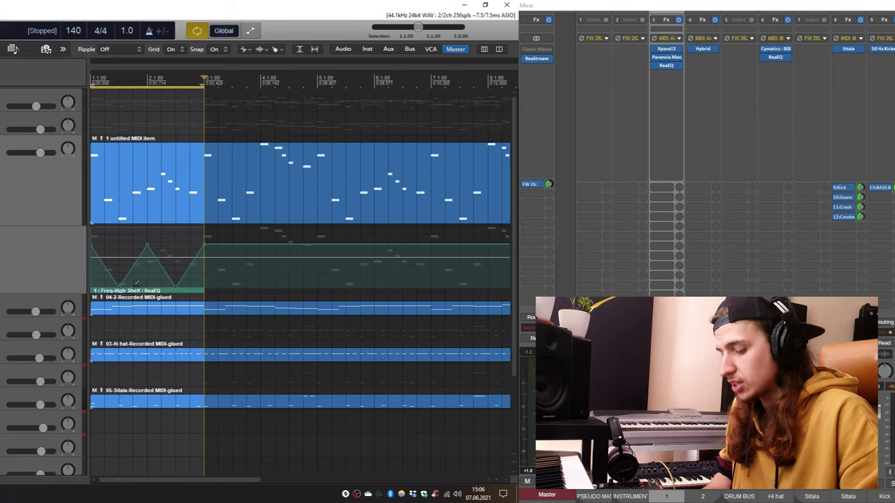
pyautogui.hotkey('ctrl', 'd')
pyautogui.scroll(-3, 245, 294)
pyautogui.hotkey('ctrl', 'd')
pyautogui.hotkey('ctrl', 'd')
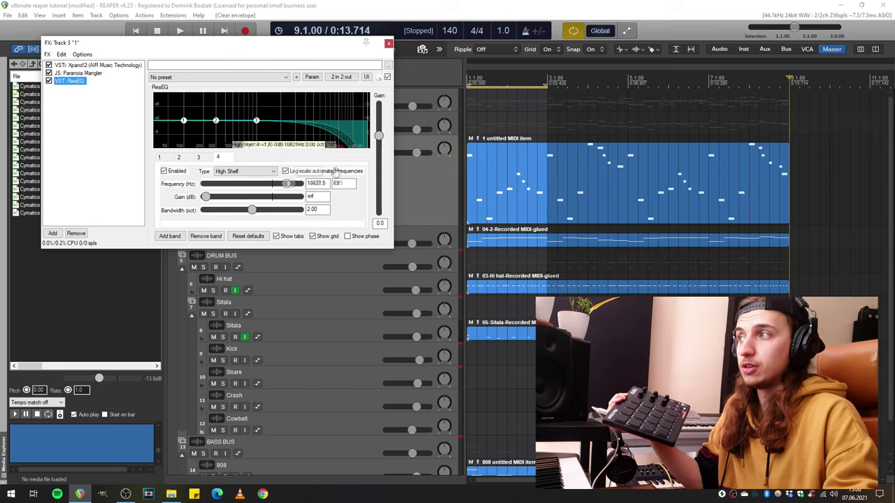
# Step: Close the effect chain, open the MIDI device preferences and examine the MPD218 input's enable and control options
pyautogui.press('Escape')
pyautogui.click(123, 16)
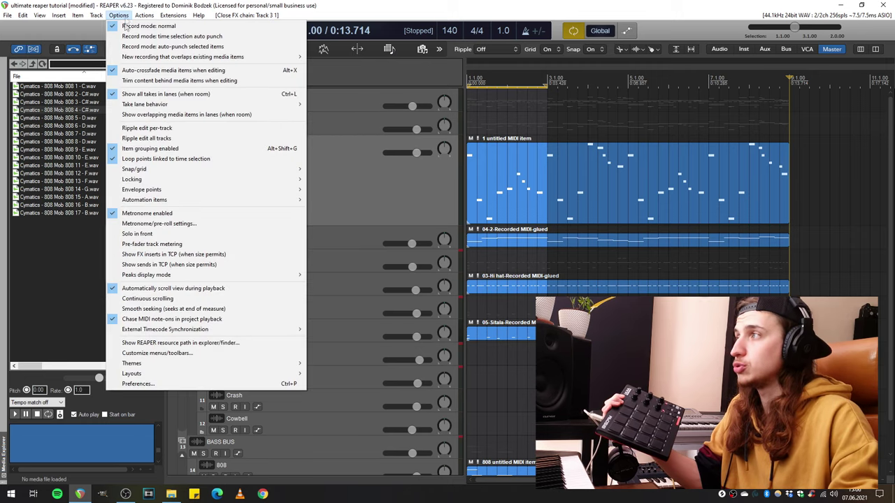
pyautogui.click(138, 384)
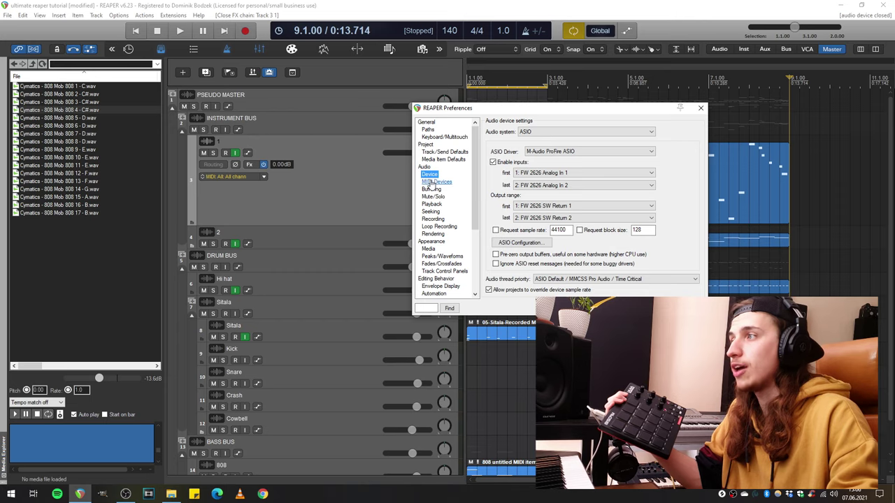
pyautogui.click(433, 182)
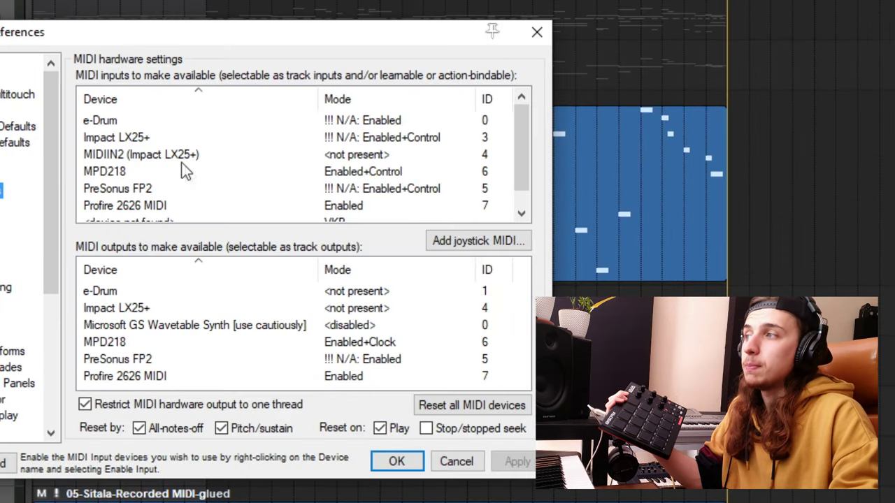
pyautogui.scroll(-1, 310, 206)
pyautogui.scroll(1, 304, 210)
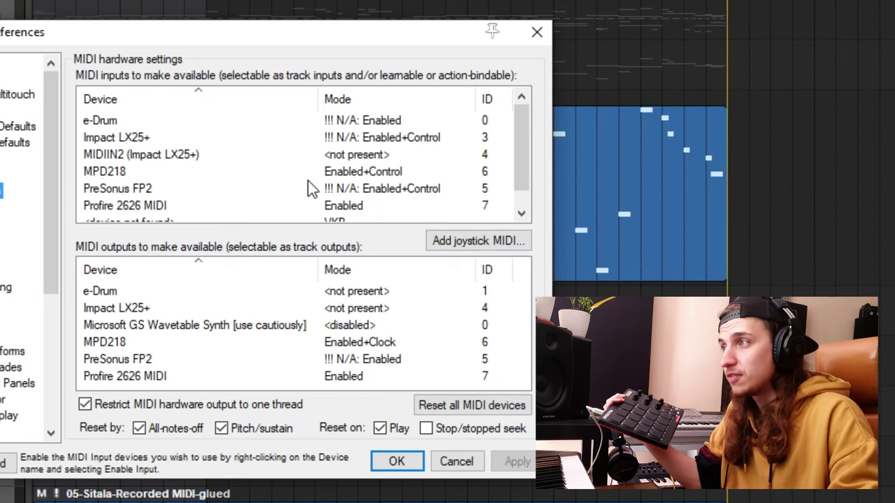
pyautogui.click(116, 175)
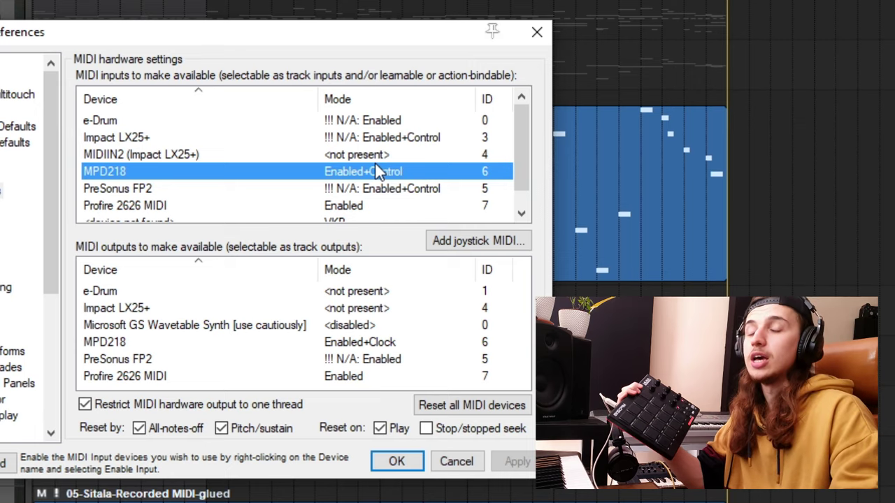
pyautogui.rightClick(335, 171)
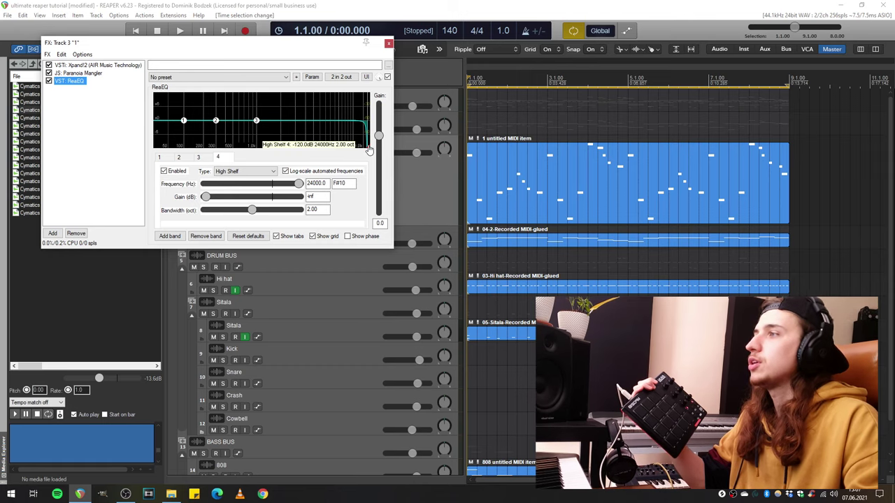
# Step: Map ReaEQ's high-shelf frequency to the controller knob with MIDI Learn, using MIDI Chan 1 CC 21 in Absolute mode
pyautogui.moveTo(369, 146); pyautogui.dragTo(404, 210)
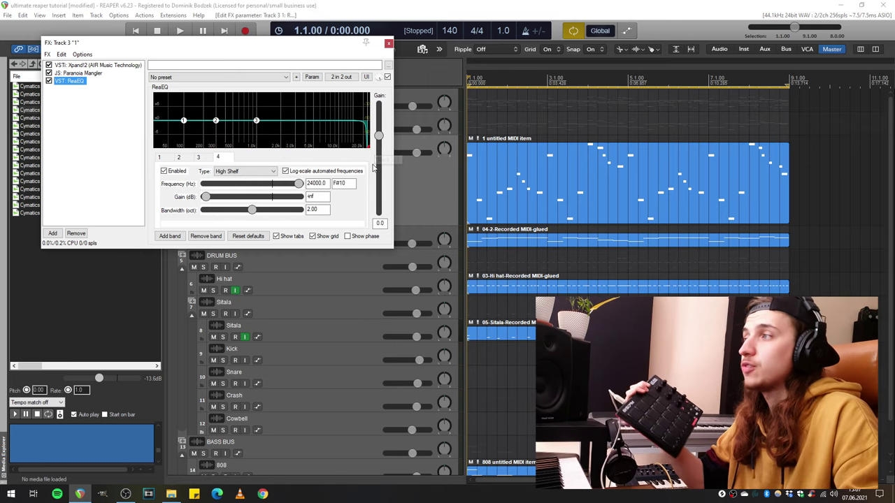
pyautogui.moveTo(368, 151)
pyautogui.mouseDown()
pyautogui.moveTo(269, 136)
pyautogui.moveTo(327, 156)
pyautogui.moveTo(370, 143)
pyautogui.mouseUp()
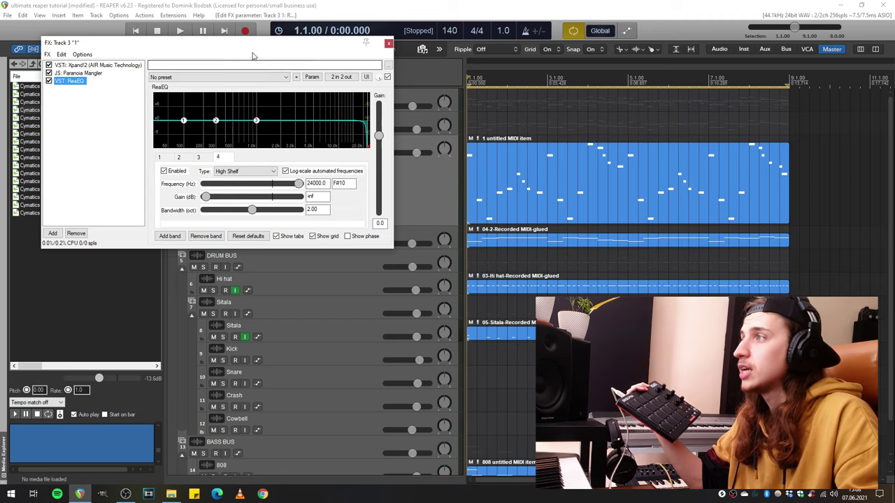
pyautogui.click(323, 89)
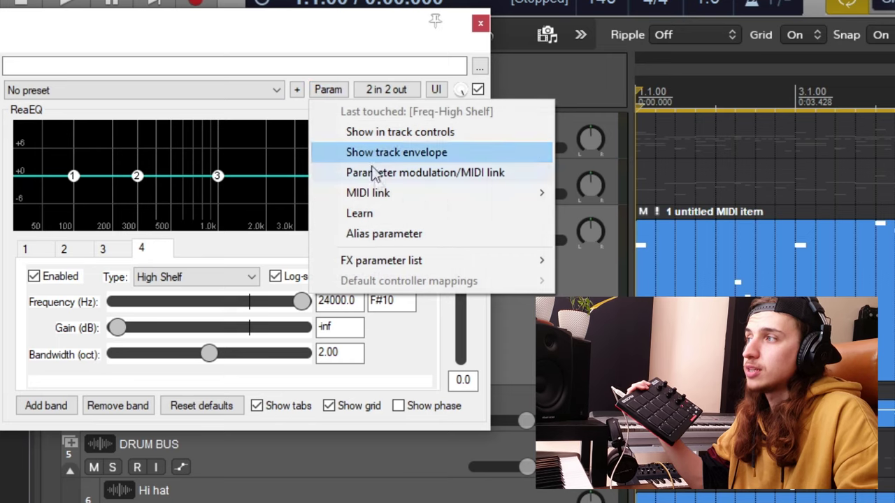
pyautogui.click(376, 214)
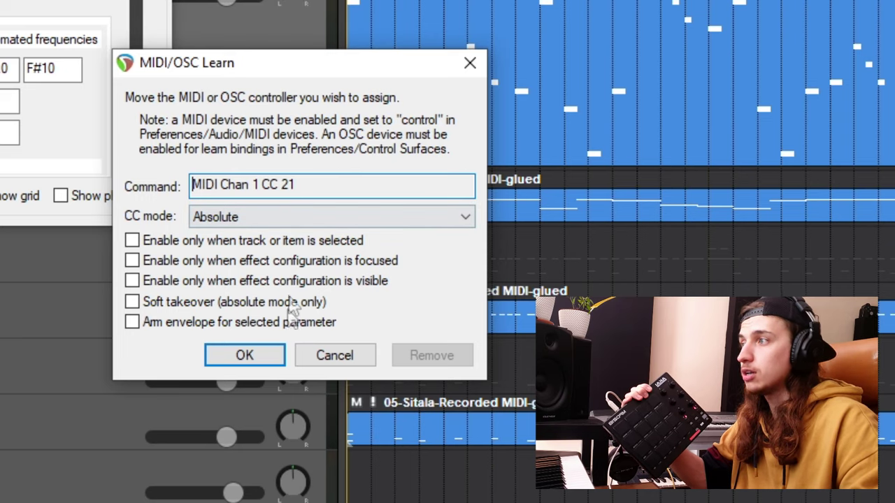
pyautogui.click(245, 355)
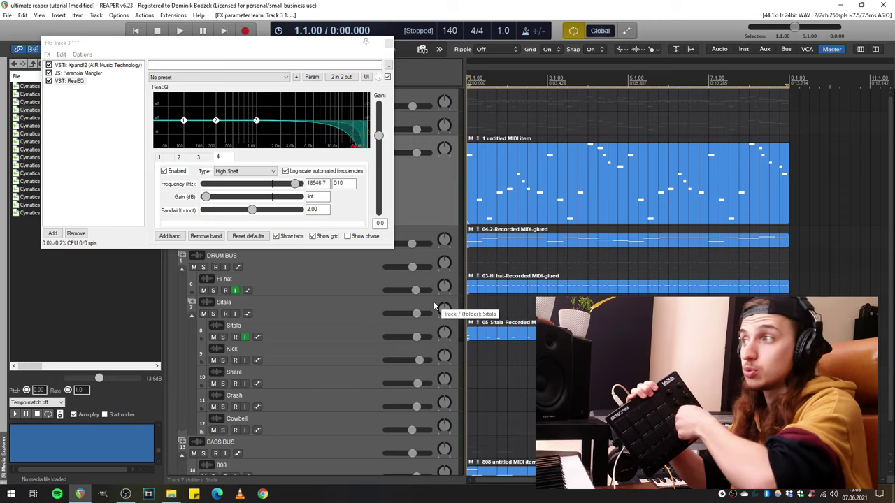
# Step: Play soloed track 1 with the ReaEQ window open, stop playback and close the effect chain
pyautogui.moveTo(320, 36); pyautogui.dragTo(366, 65)
pyautogui.press('space')
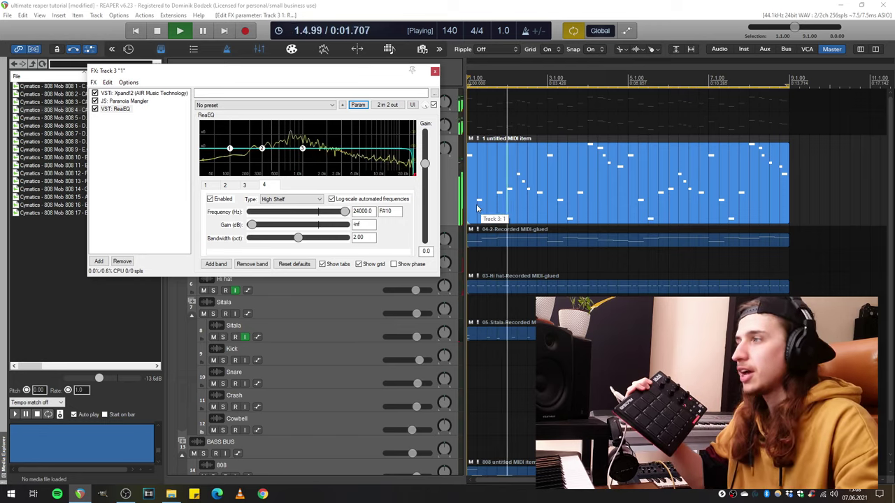
pyautogui.press('space')
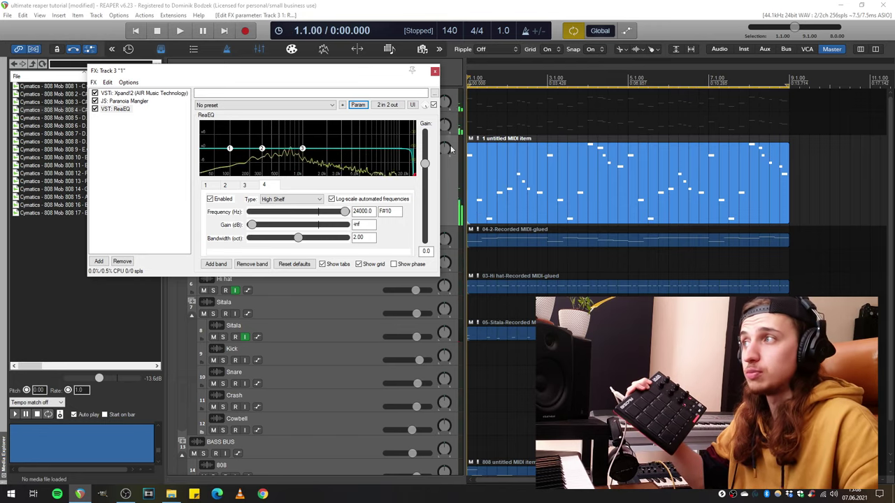
pyautogui.click(434, 71)
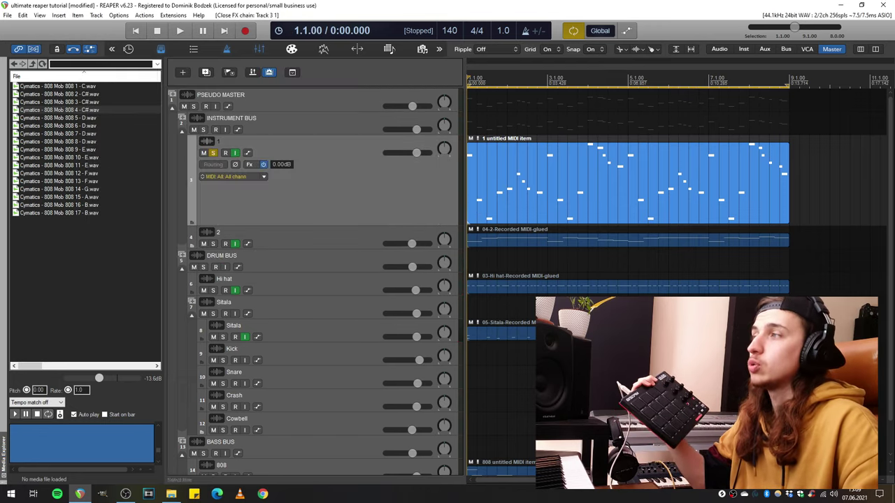
# Step: Display ReaEQ's Freq-High Shelf envelope under track 1 from the track's envelope list
pyautogui.click(249, 153)
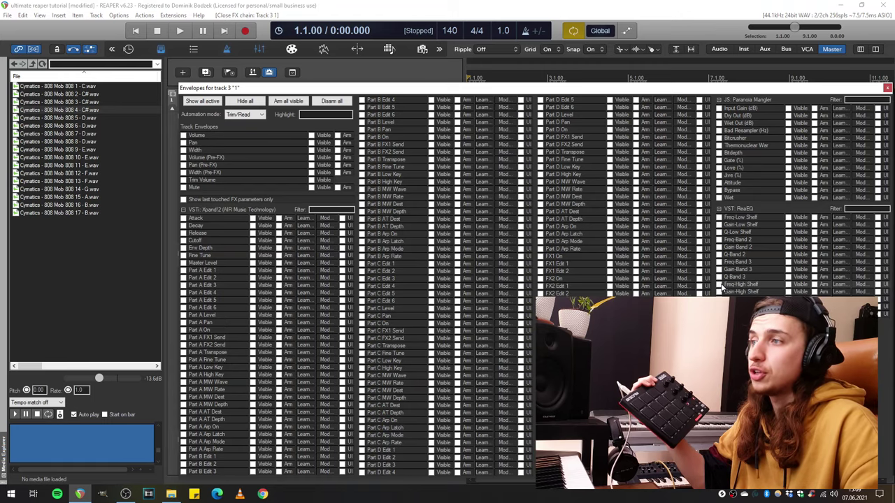
pyautogui.click(887, 87)
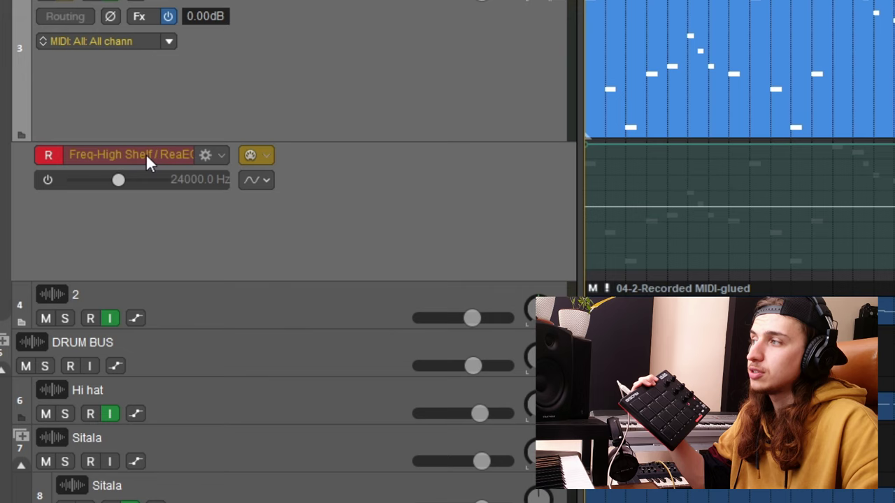
# Step: Set track 1's automation mode to Write and record controller-knob movements into its Freq-High Shelf envelope over the loop
pyautogui.click(143, 153)
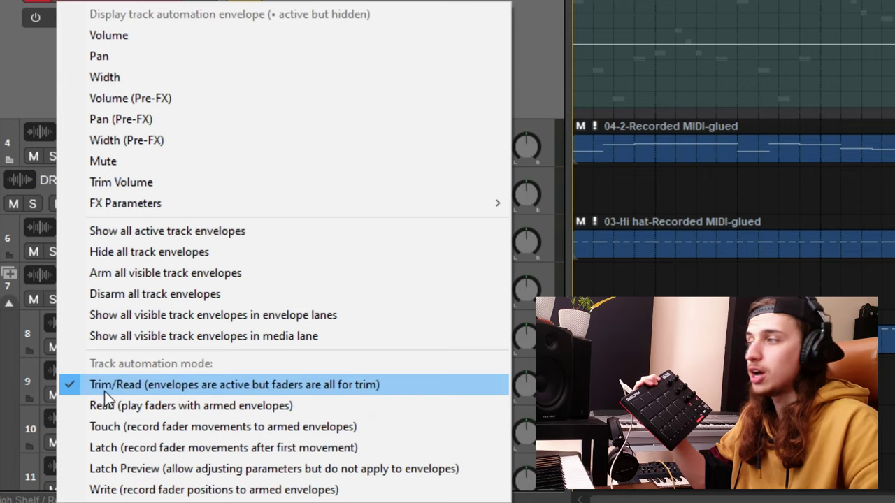
pyautogui.click(116, 490)
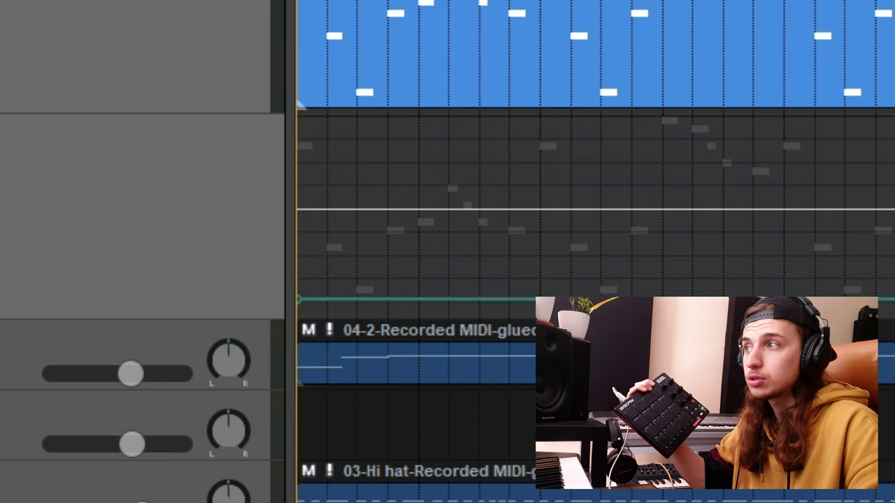
pyautogui.hotkey('ctrl', 'r')
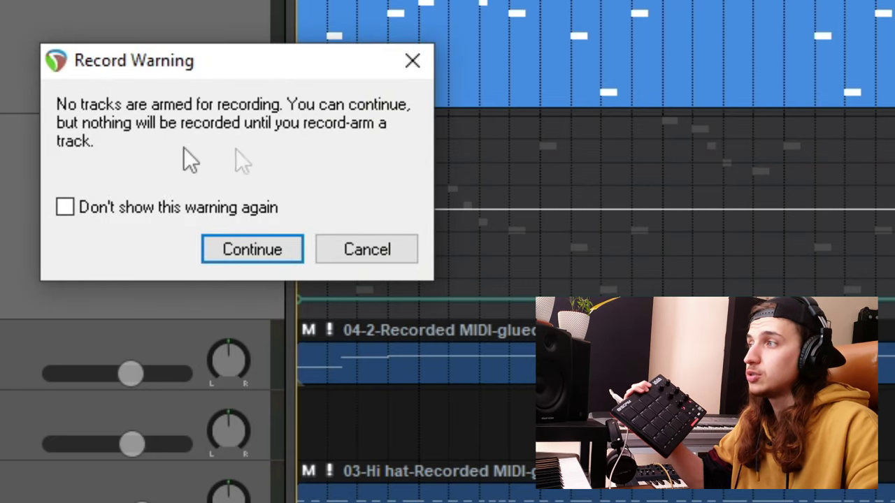
pyautogui.click(252, 249)
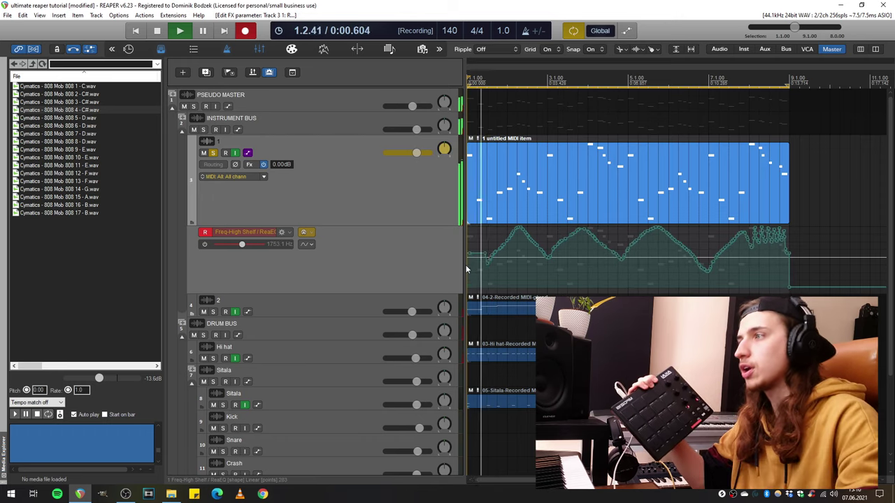
pyautogui.press('space')
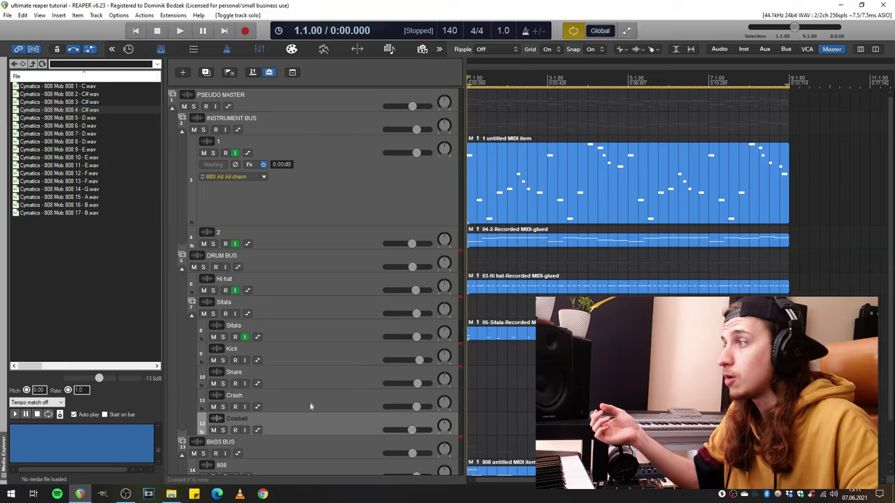
pyautogui.click(309, 377)
pyautogui.click(276, 288)
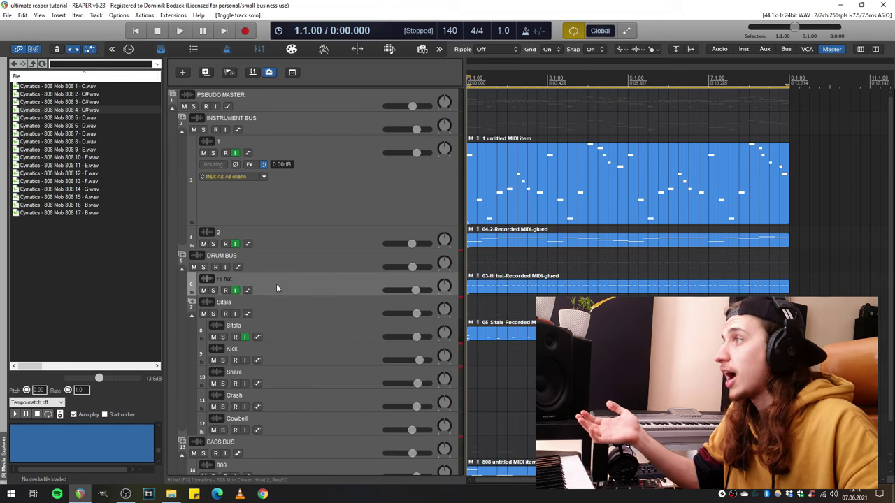
pyautogui.click(327, 193)
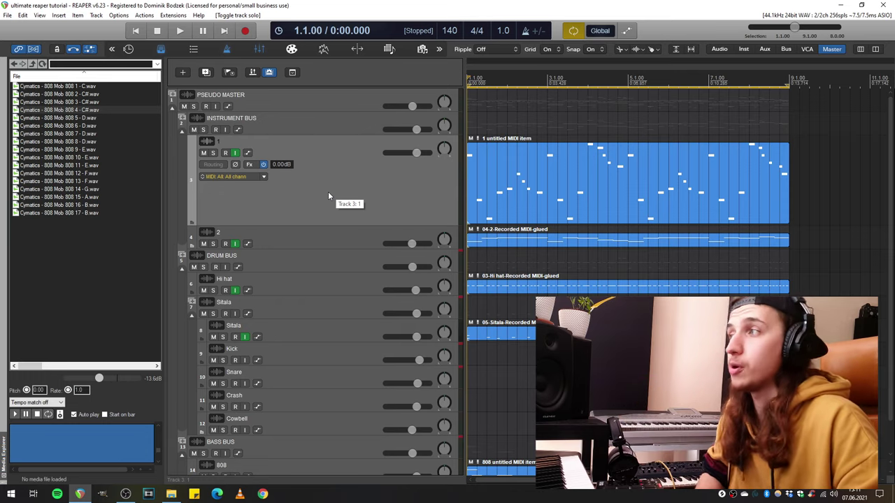
# Step: Insert a new track, place it above PSEUDO MASTER and name it REVERB SENDS
pyautogui.rightClick(198, 102)
pyautogui.click(260, 107)
pyautogui.moveTo(264, 115); pyautogui.dragTo(256, 82)
pyautogui.doubleClick(248, 93)
pyautogui.write('REVERB SENDS')
pyautogui.press('Return')
# Step: Add three empty tracks below REVERB SENDS and nest them inside it as a folder
pyautogui.hotkey('ctrl', 'v')
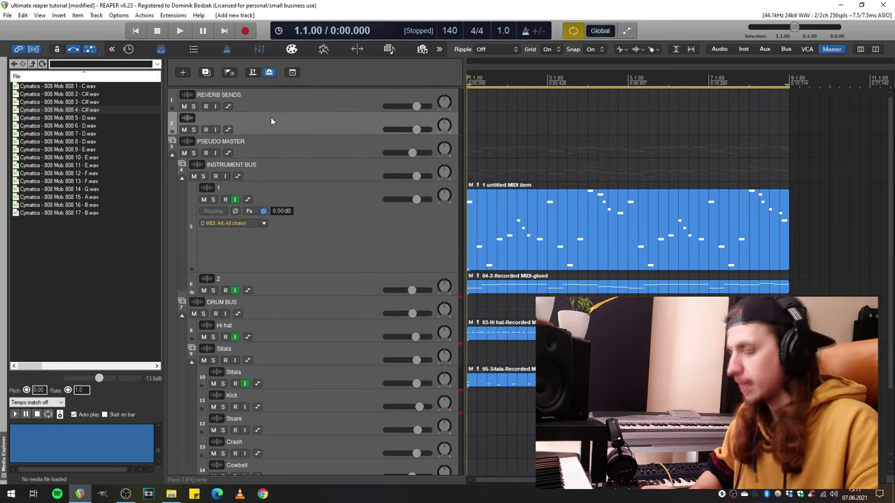
pyautogui.hotkey('ctrl', 'v')
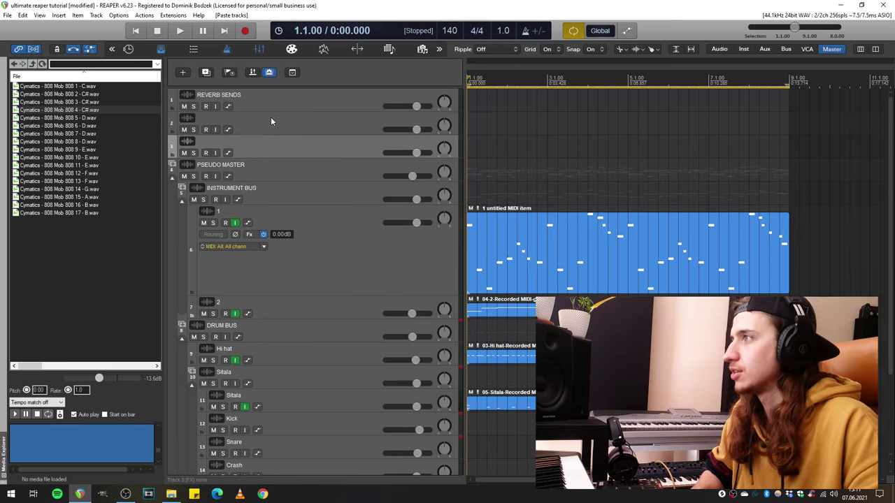
pyautogui.hotkey('ctrl', 'v')
pyautogui.keyDown('shift'); pyautogui.click(249, 122); pyautogui.keyUp('shift')
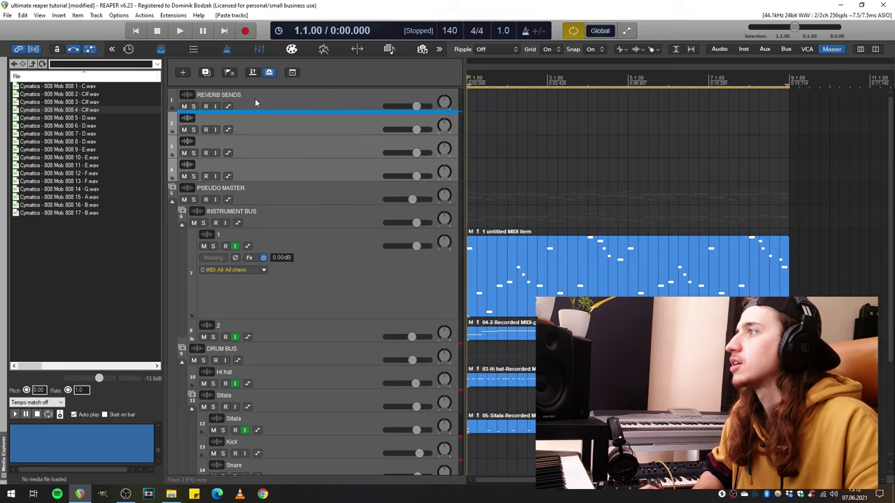
pyautogui.moveTo(254, 103); pyautogui.dragTo(255, 104)
# Step: Name the three tracks in the REVERB SENDS folder Drum reverb, Plate reverb and Hall reverb
pyautogui.doubleClick(245, 117)
pyautogui.write('Dr')
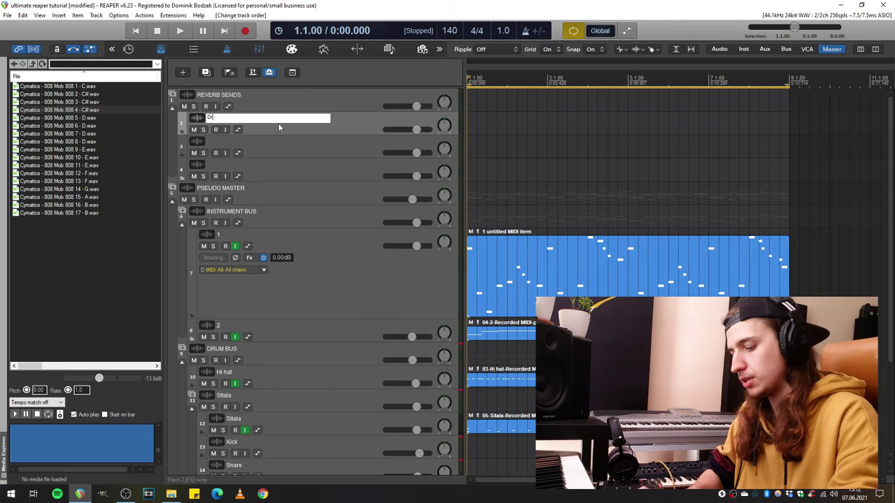
pyautogui.write('um reverb')
pyautogui.press('Return')
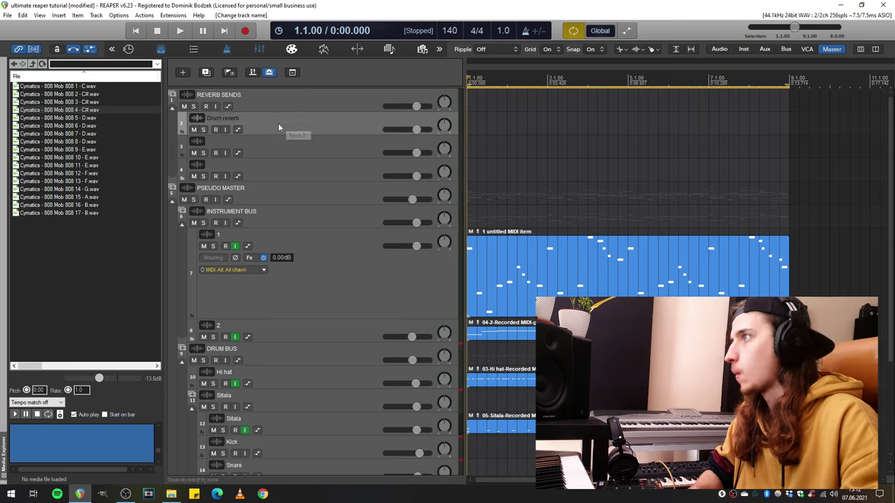
pyautogui.doubleClick(255, 140)
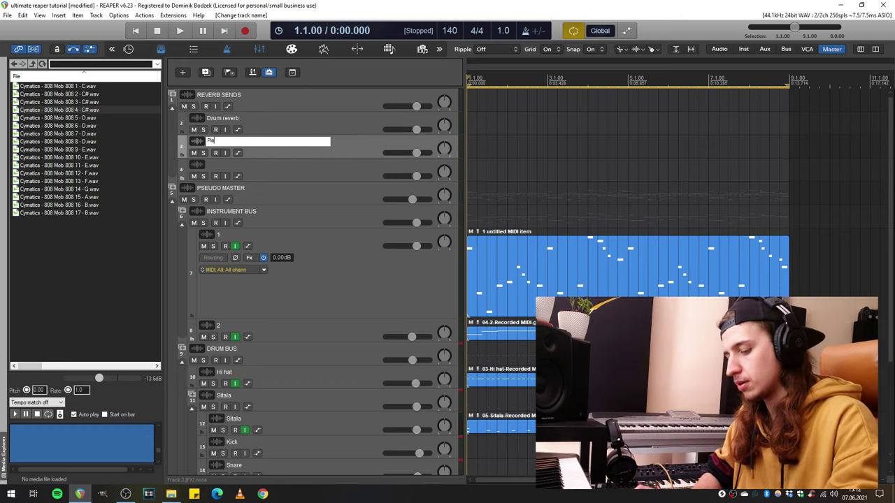
pyautogui.press('Return')
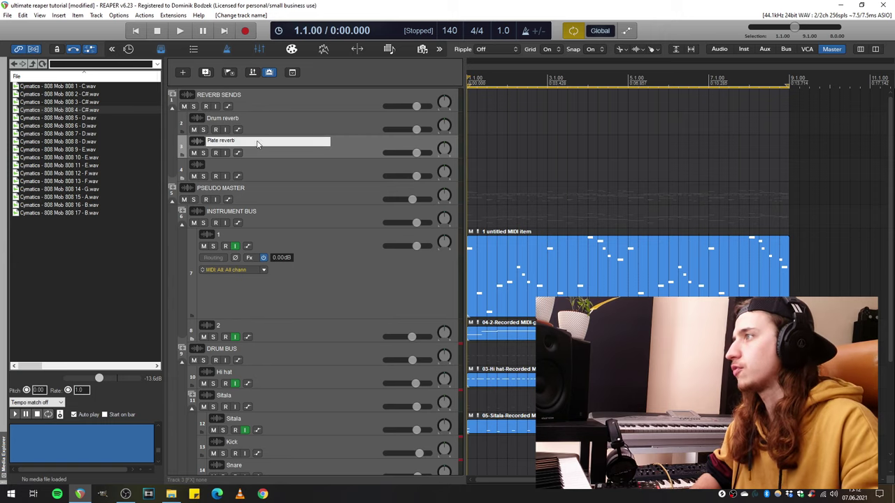
pyautogui.doubleClick(253, 163)
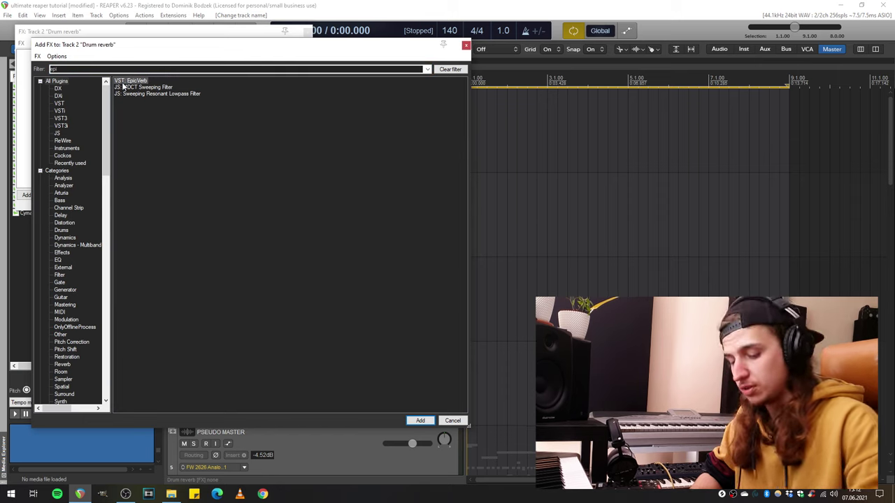
# Step: Add the EpicVerb plugin to the Drum reverb track and load its S Modern Drums preset
pyautogui.press('Return')
pyautogui.click(315, 66)
pyautogui.scroll(-10, 307, 105)
pyautogui.scroll(-5, 304, 126)
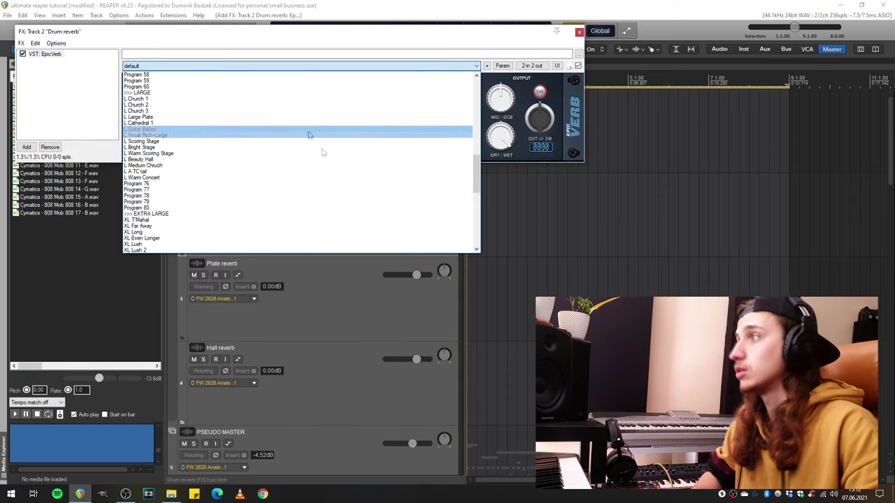
pyautogui.scroll(10, 345, 185)
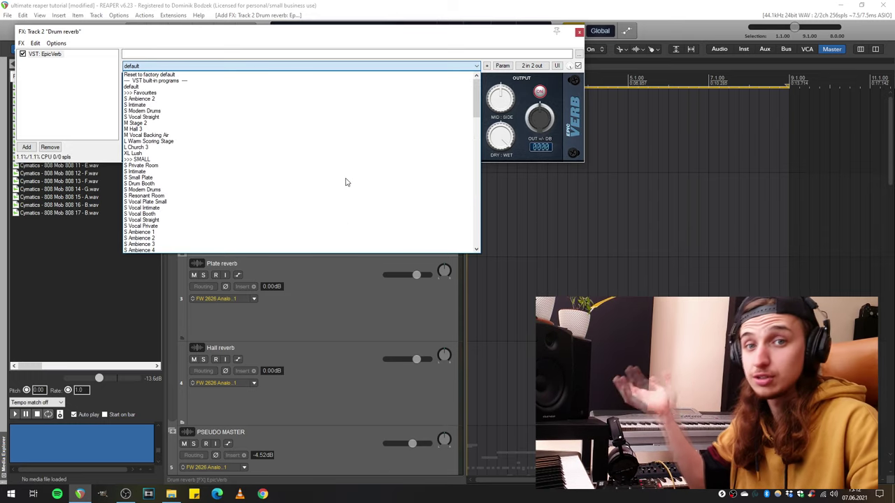
pyautogui.click(351, 181)
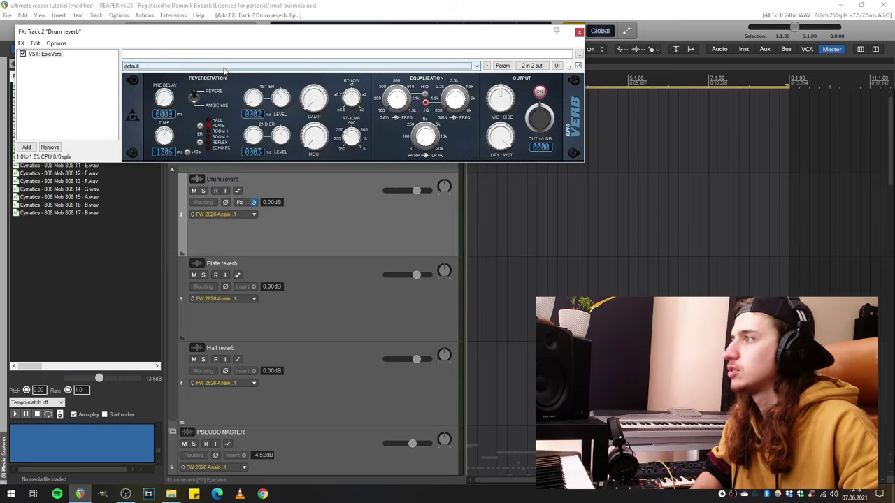
pyautogui.click(225, 67)
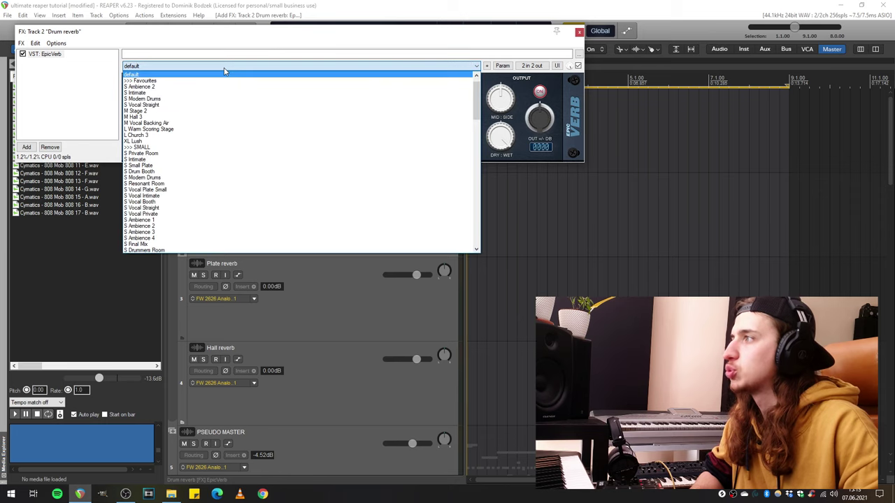
pyautogui.click(139, 101)
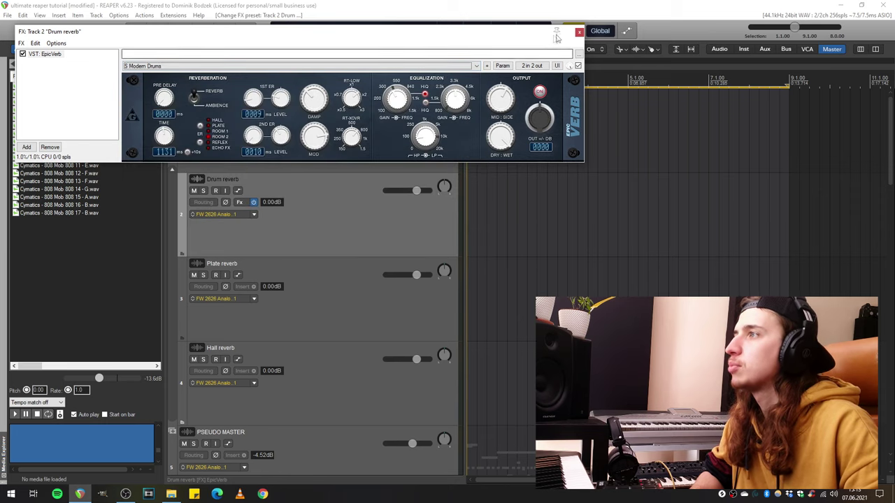
# Step: Copy EpicVerb from Drum reverb to the Plate reverb track and load the M Classic Plate preset there
pyautogui.click(243, 203)
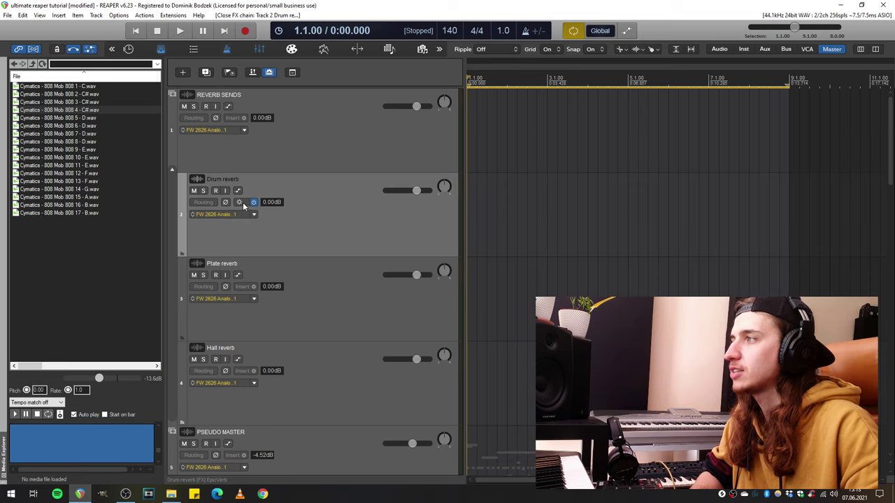
pyautogui.click(248, 288)
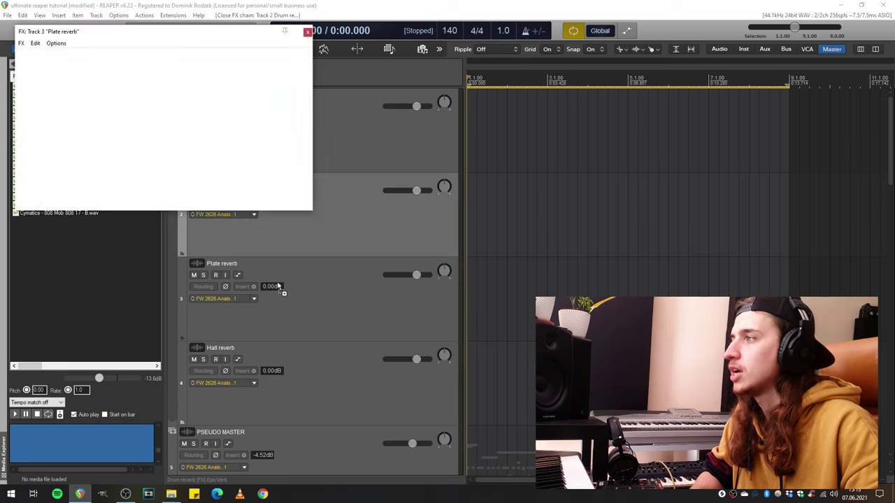
pyautogui.hotkey('ctrl', 'v')
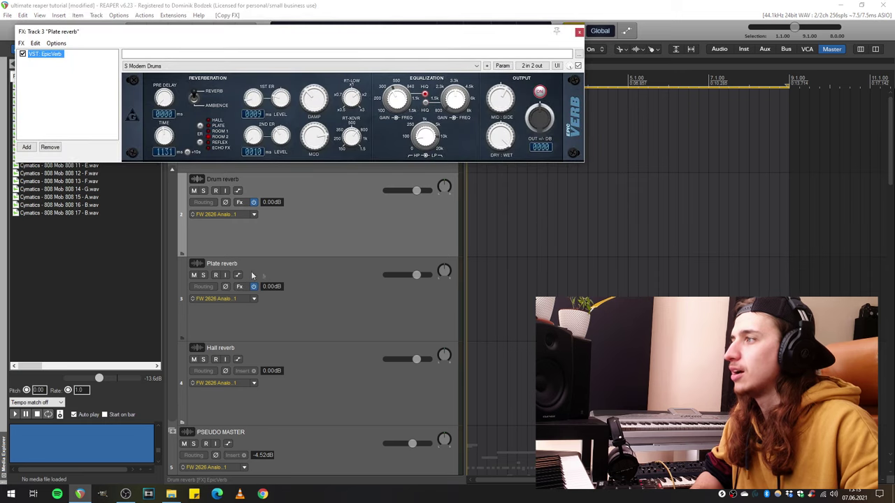
pyautogui.click(291, 67)
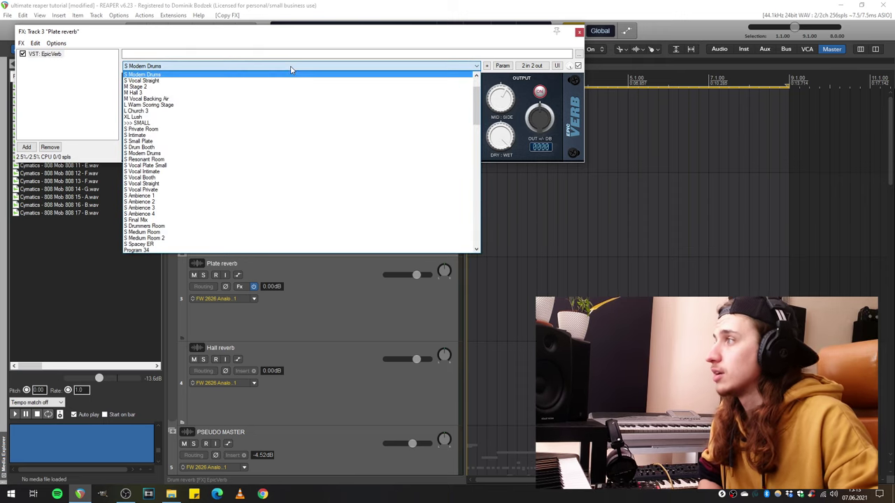
pyautogui.scroll(-3, 255, 142)
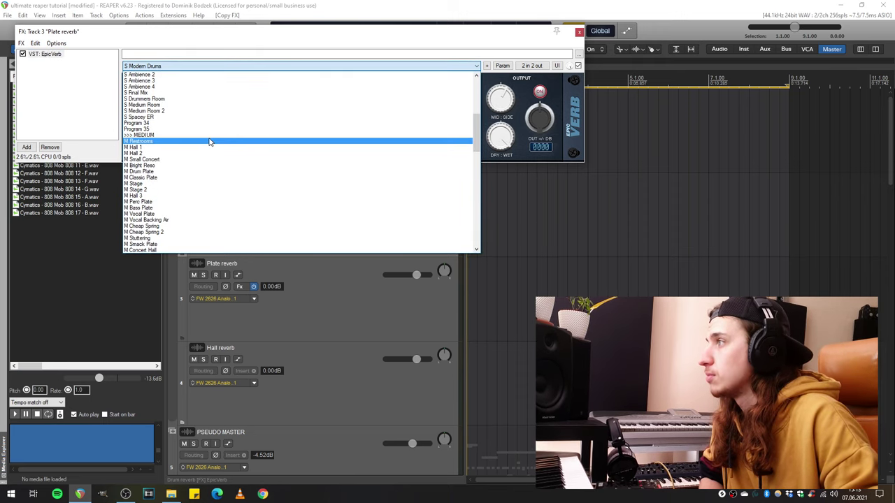
pyautogui.click(213, 178)
# Step: Load the L Church 1 preset in the EpicVerb copy on the Hall reverb track and close the effect chain
pyautogui.click(266, 67)
pyautogui.scroll(-4, 255, 125)
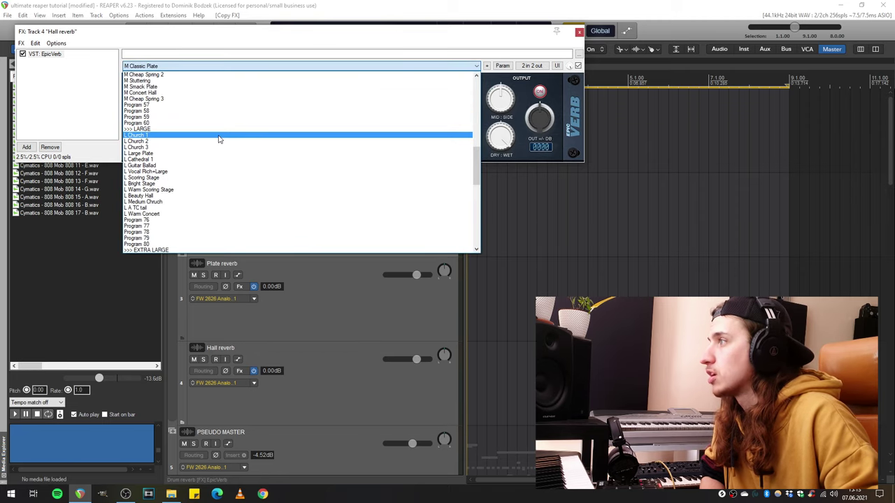
pyautogui.click(218, 137)
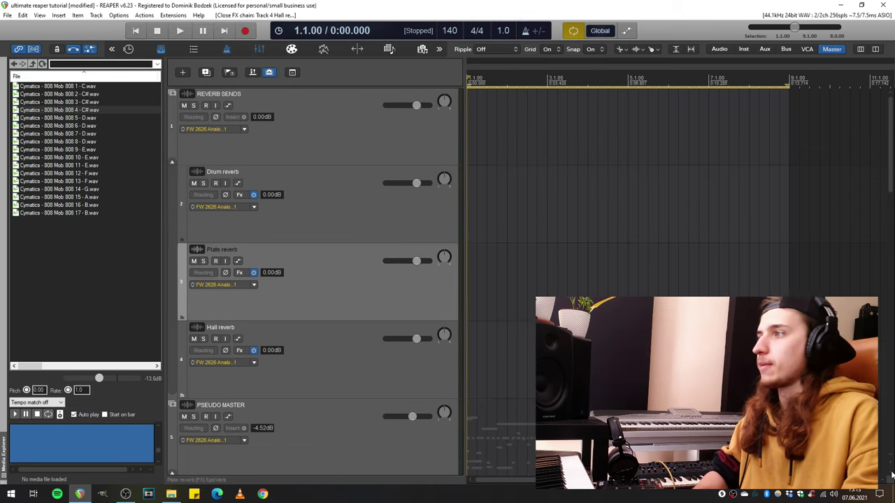
pyautogui.click(578, 32)
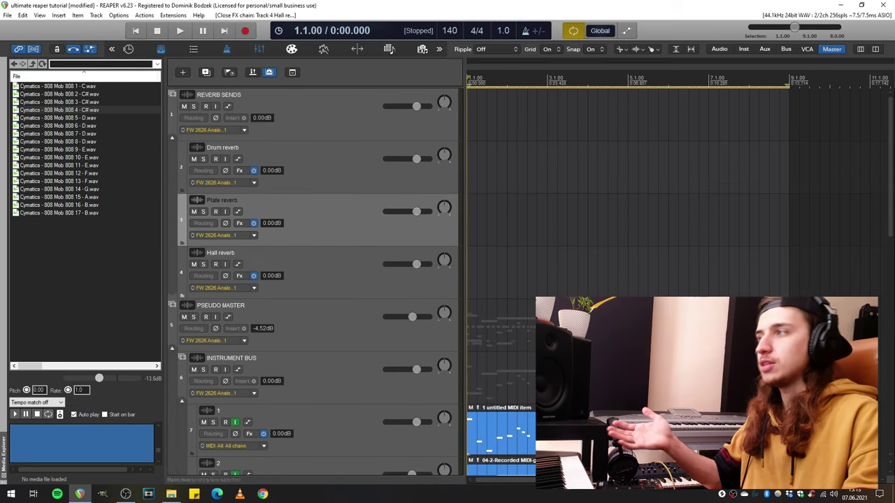
# Step: Examine the Dry/Wet control of EpicVerb on the Plate reverb track
pyautogui.click(239, 223)
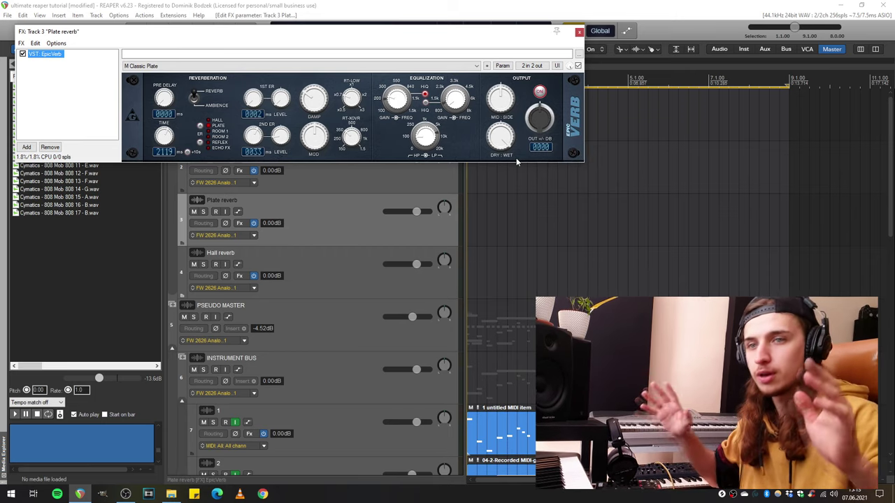
pyautogui.press('Escape')
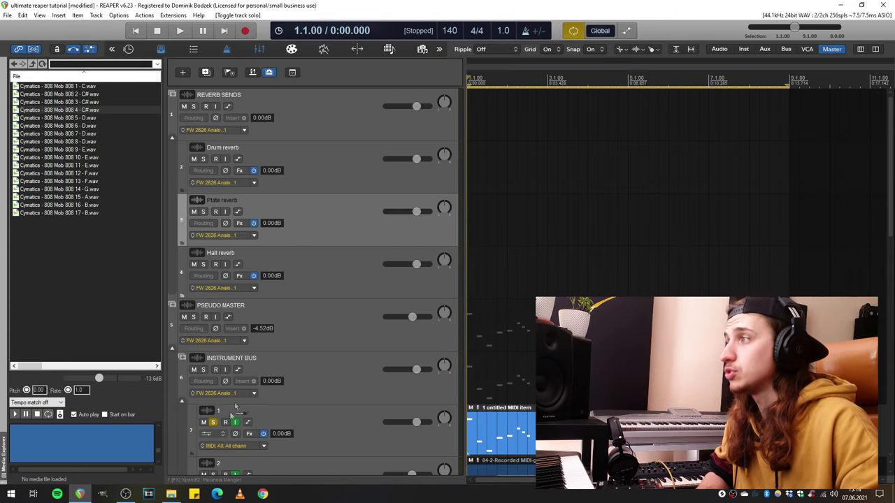
# Step: Send track 1 to Plate reverb, lower that send's volume during playback, and also send track 1 to Hall reverb
pyautogui.moveTo(302, 212); pyautogui.dragTo(302, 213)
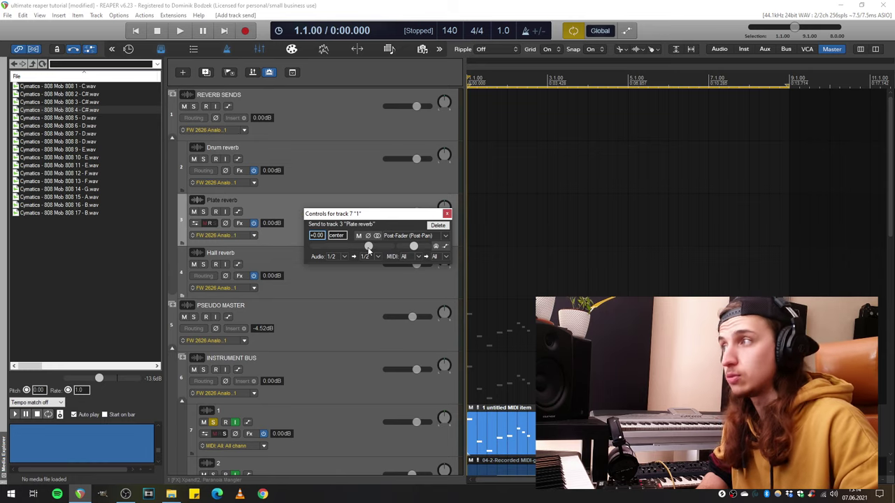
pyautogui.press('space')
pyautogui.moveTo(369, 248); pyautogui.dragTo(347, 246)
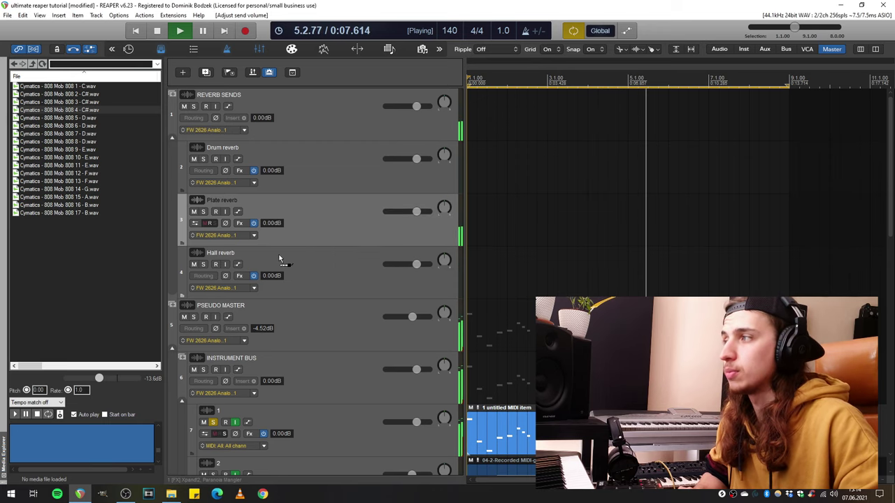
pyautogui.moveTo(280, 259); pyautogui.dragTo(281, 260)
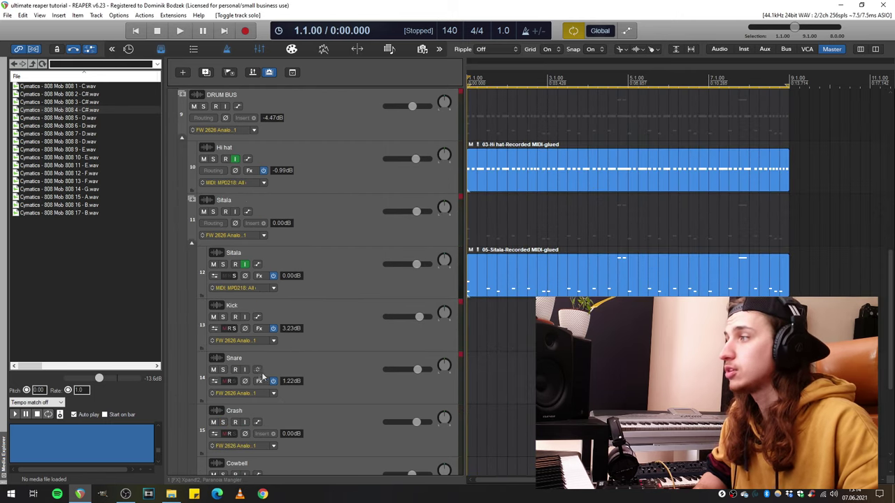
# Step: Send the Snare track to Drum reverb and lower that send's volume to about -28 dB during playback
pyautogui.scroll(10, 245, 245)
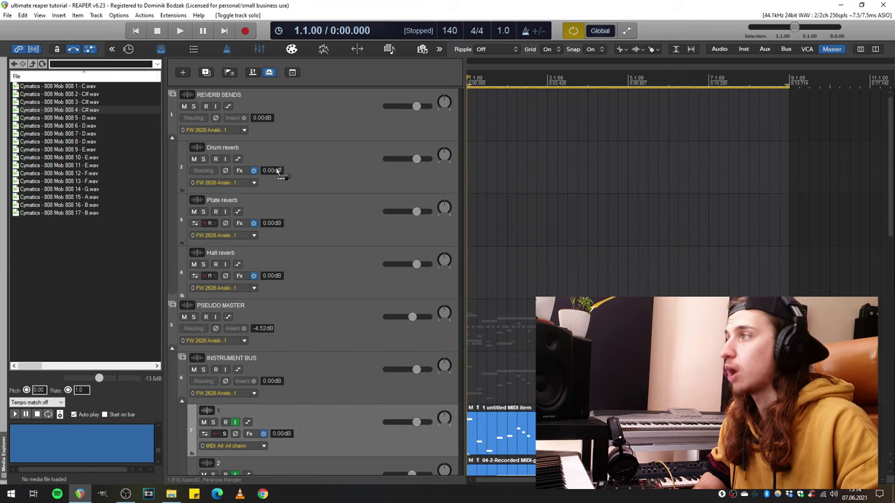
pyautogui.moveTo(297, 163); pyautogui.dragTo(297, 163)
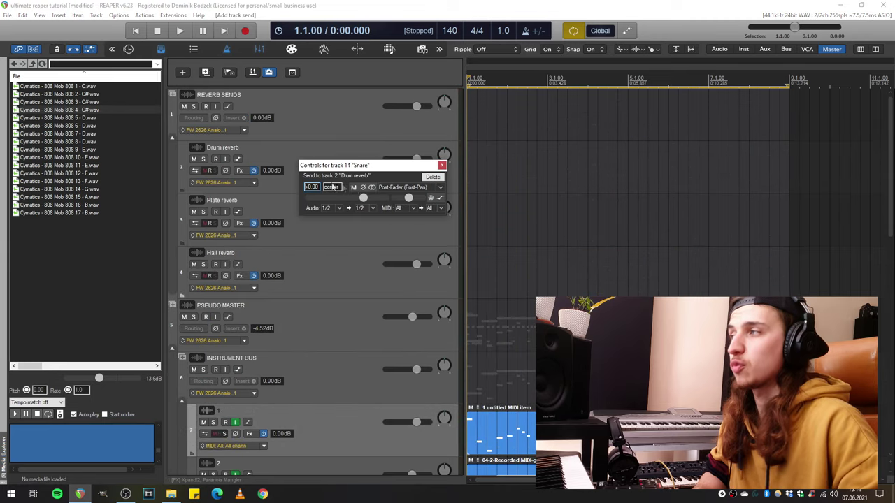
pyautogui.press('space')
pyautogui.moveTo(362, 199); pyautogui.dragTo(333, 199)
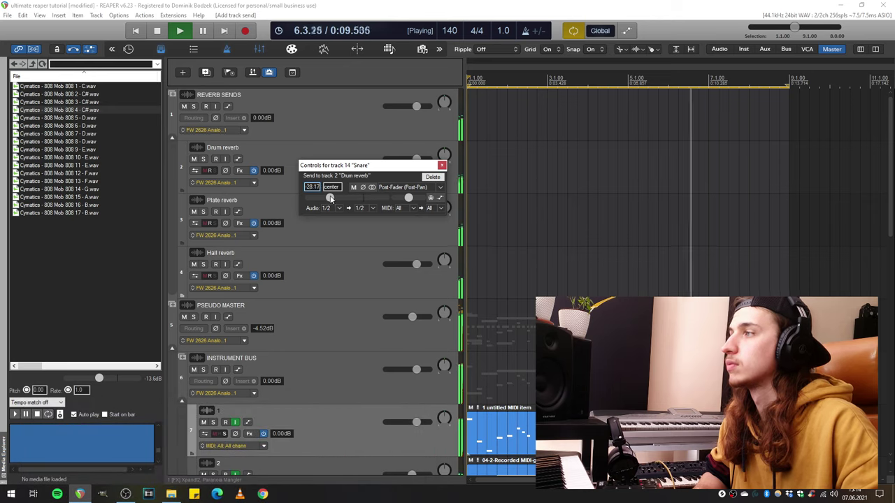
pyautogui.press('space')
# Step: Review the track layout from the BASS BUS up to the Drum, Plate and Hall reverb tracks
pyautogui.scroll(-2, 345, 299)
pyautogui.scroll(-2, 345, 290)
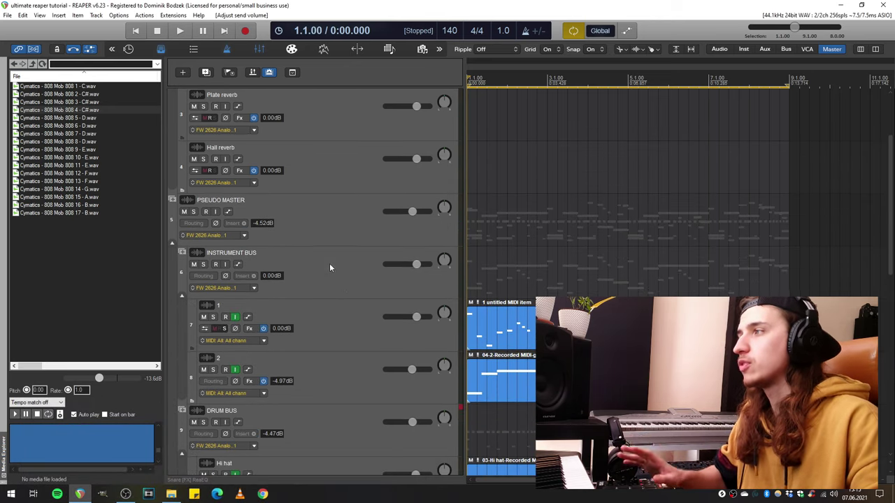
pyautogui.scroll(-8, 334, 307)
pyautogui.click(342, 331)
pyautogui.scroll(-3, 345, 329)
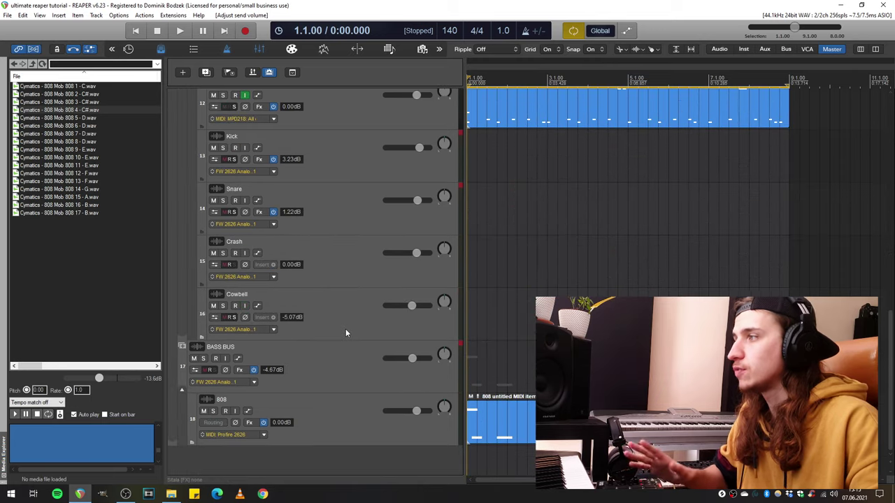
pyautogui.scroll(4, 344, 328)
pyautogui.scroll(5, 343, 328)
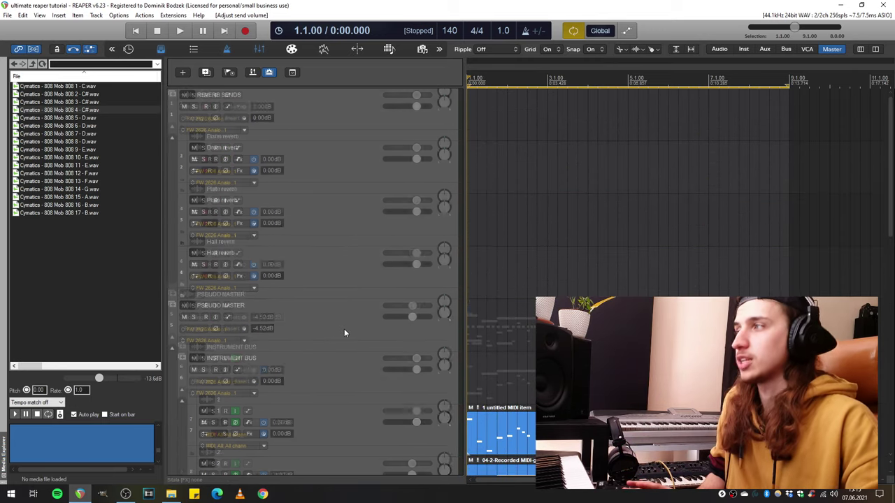
pyautogui.click(324, 118)
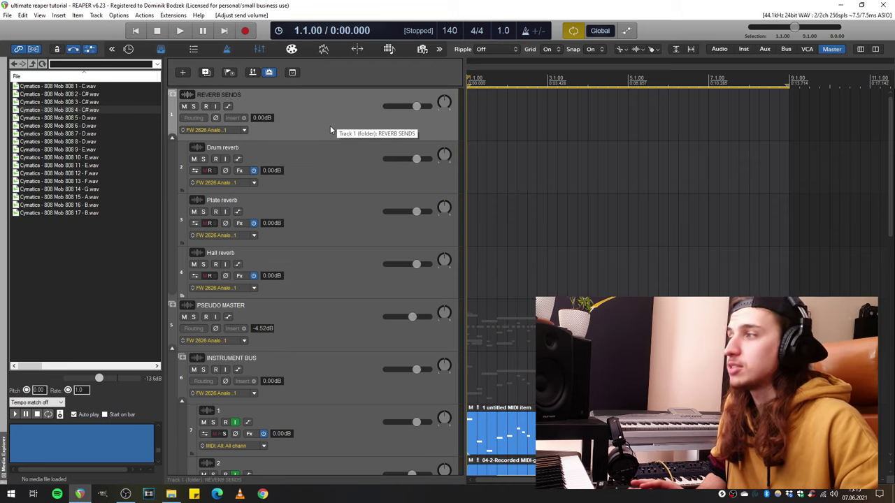
pyautogui.scroll(-1, 323, 393)
pyautogui.scroll(1, 316, 408)
pyautogui.click(323, 165)
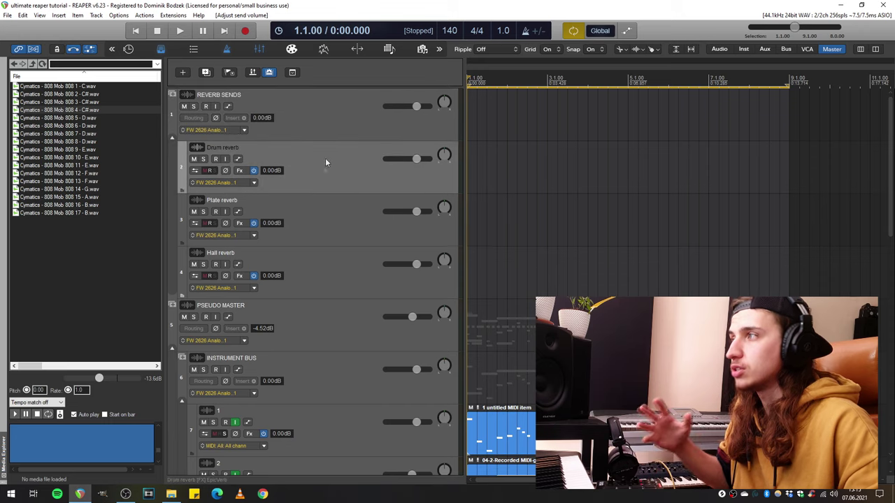
pyautogui.click(328, 220)
pyautogui.click(331, 256)
pyautogui.click(333, 210)
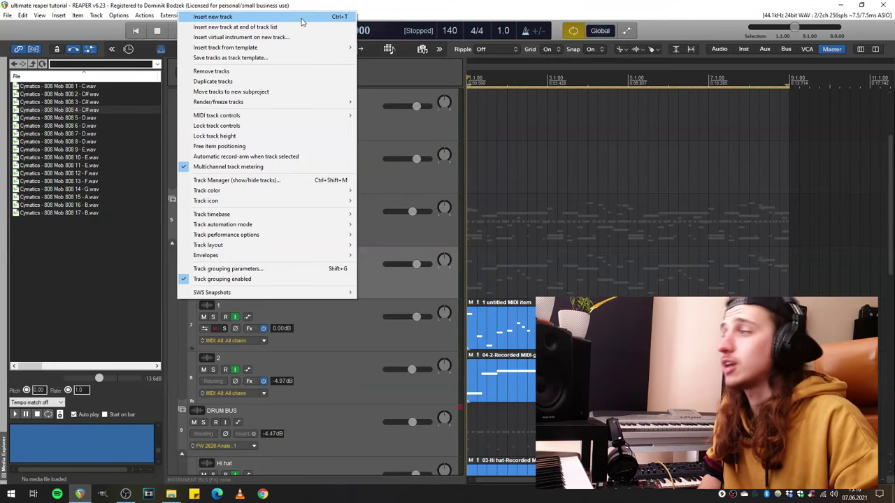
# Step: Insert a new track in the INSTRUMENT BUS and enable key snap to D natural minor in its MIDI item
pyautogui.click(301, 19)
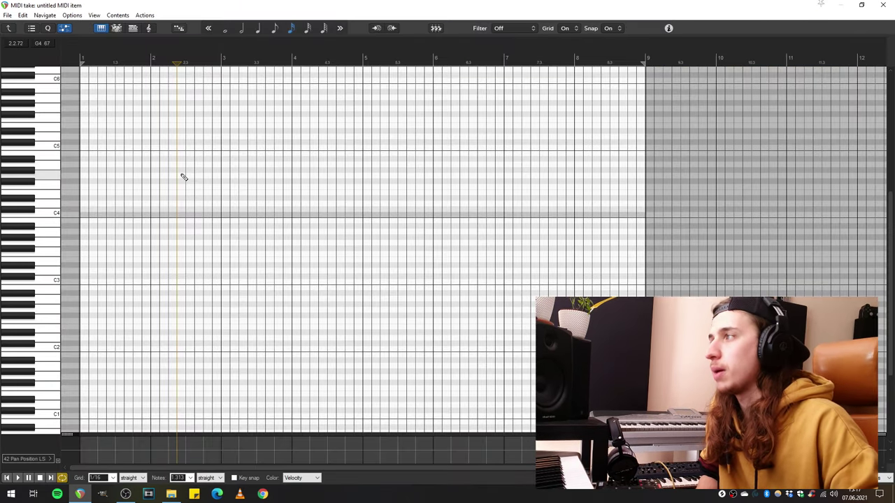
pyautogui.rightClick(183, 176)
pyautogui.moveTo(254, 206)
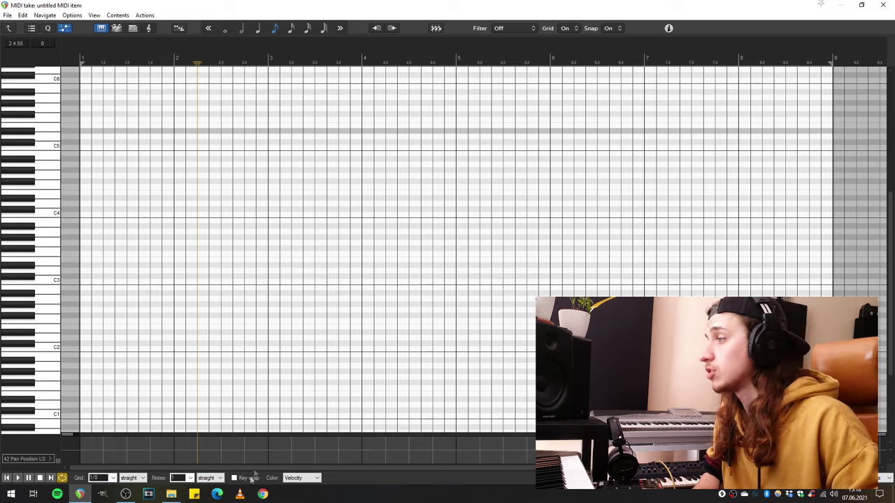
pyautogui.click(234, 478)
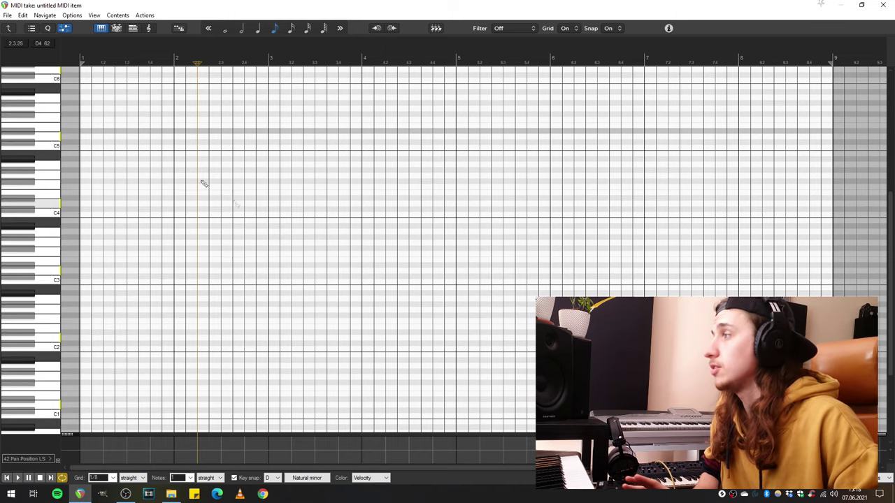
# Step: Insert a minor (m) chord and move it to the start of measure 1 with its highest note on D4
pyautogui.rightClick(128, 144)
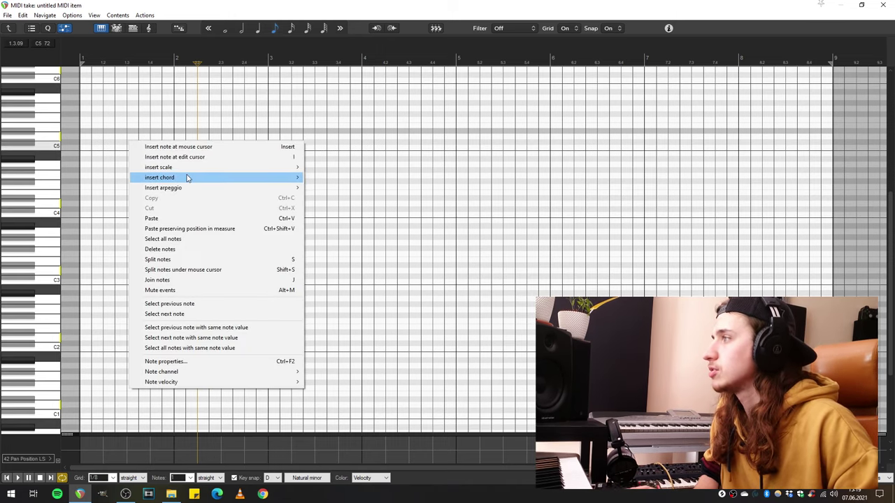
pyautogui.moveTo(189, 177)
pyautogui.moveTo(342, 188)
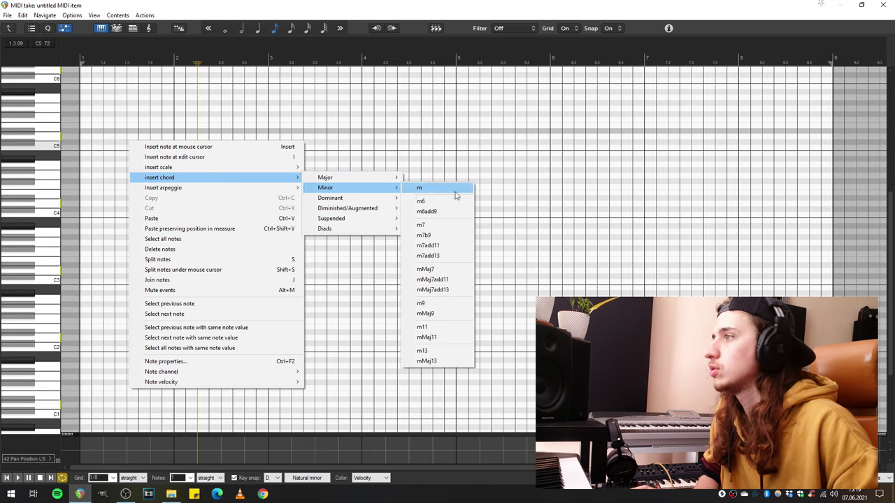
pyautogui.click(447, 188)
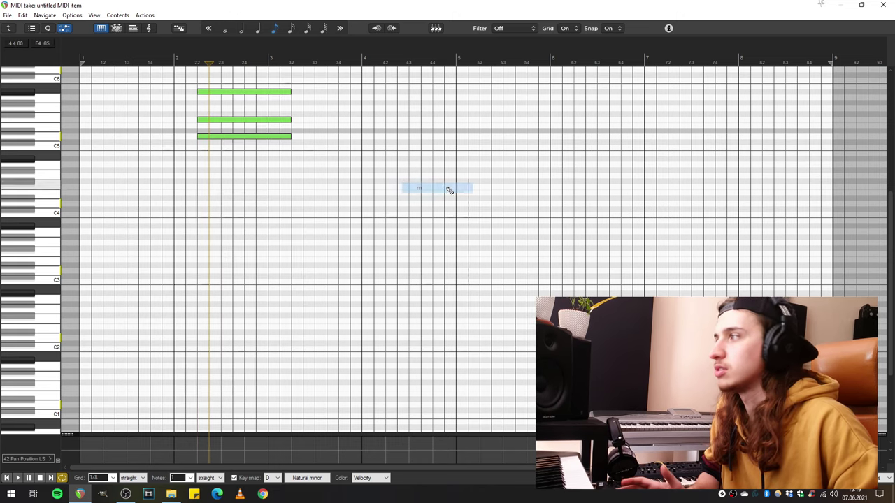
pyautogui.moveTo(220, 92); pyautogui.dragTo(103, 201)
pyautogui.press('Down')
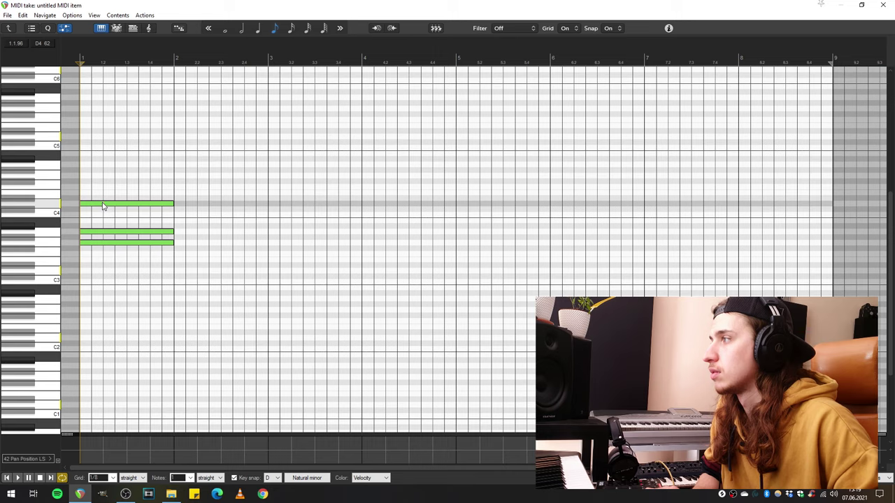
pyautogui.press('space')
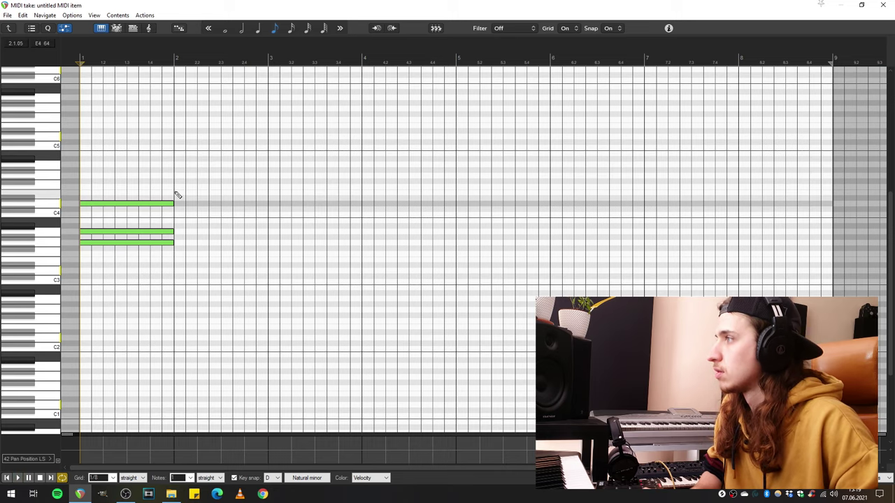
# Step: Duplicate the chord into measures 2, 3 and 4, transposing the copies upward within the key to form a progression
pyautogui.hotkey('ctrl', 'd')
pyautogui.press('Up')
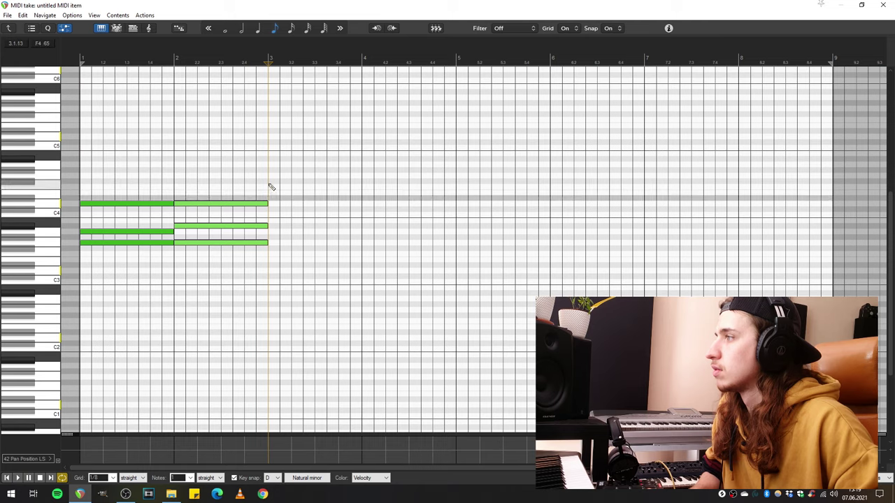
pyautogui.hotkey('ctrl', 'd')
pyautogui.press('Up')
pyautogui.press('Up')
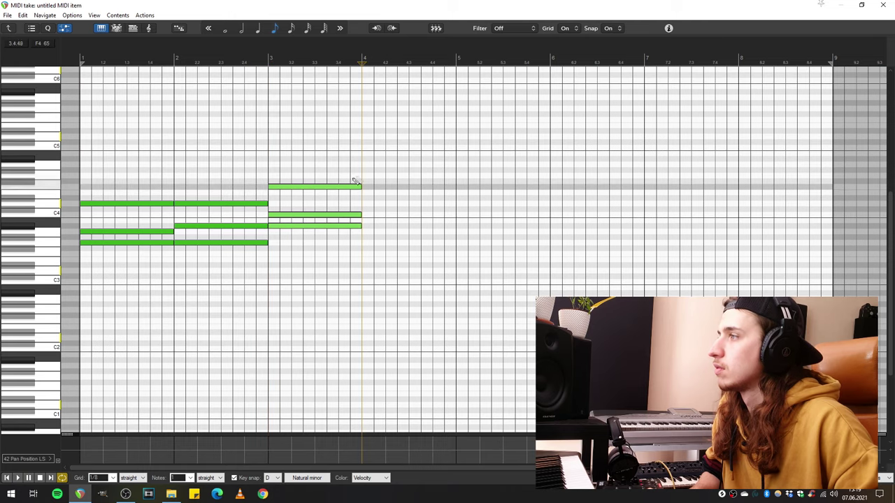
pyautogui.hotkey('ctrl', 'd')
pyautogui.press('Up')
pyautogui.press('Up')
pyautogui.press('Up')
pyautogui.press('Up')
# Step: Duplicate the whole four-measure chord progression into measures 5 to 8 and return the edit cursor to the beginning
pyautogui.hotkey('ctrl', 'a')
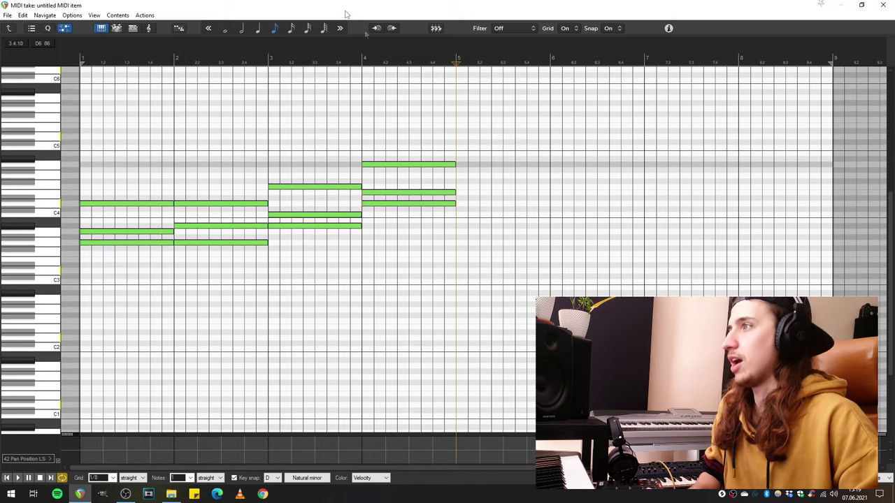
pyautogui.hotkey('ctrl', 'd')
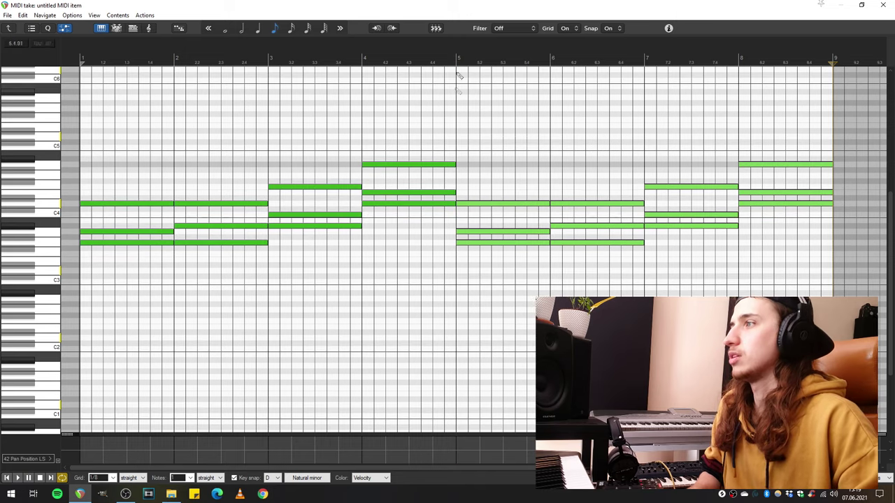
pyautogui.click(79, 55)
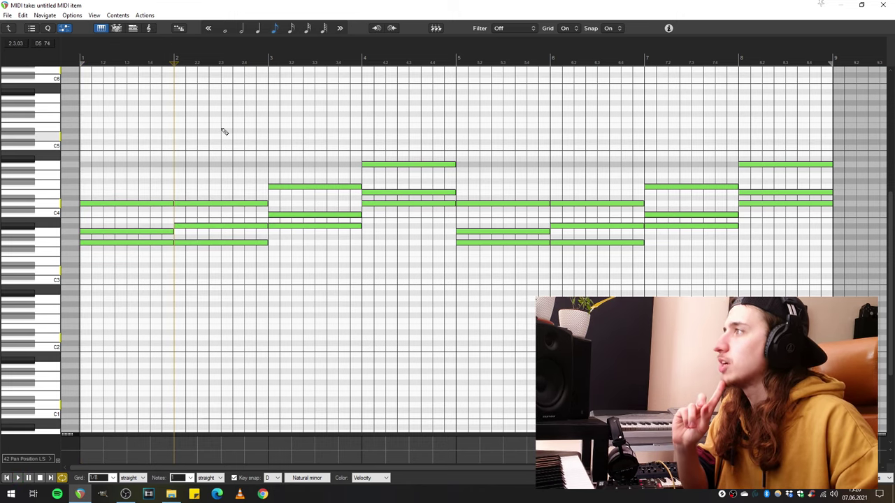
# Step: Humanize the selected notes with 26% timing and 25% velocity, and play back the result
pyautogui.click(97, 17)
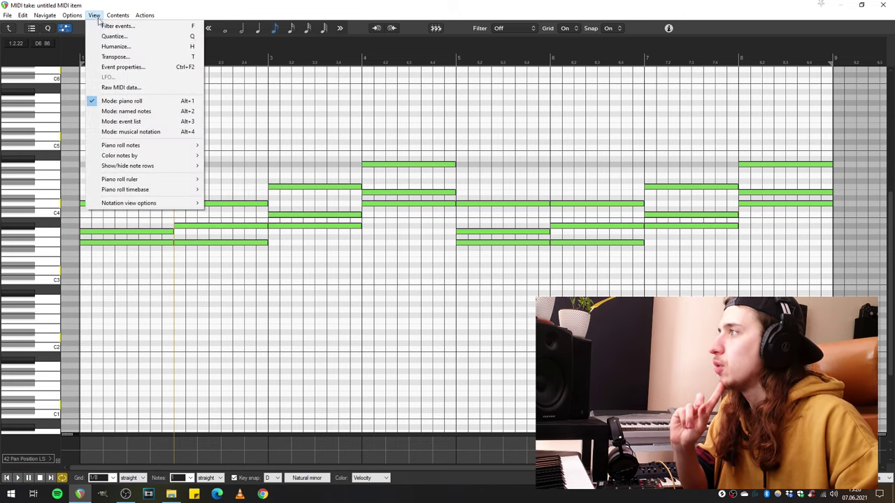
pyautogui.click(135, 48)
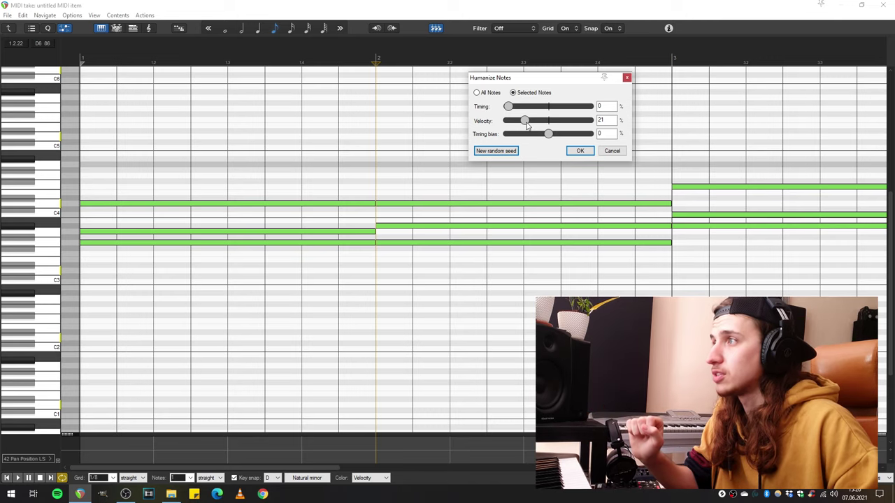
pyautogui.moveTo(525, 122)
pyautogui.mouseDown()
pyautogui.moveTo(533, 123)
pyautogui.moveTo(533, 107)
pyautogui.moveTo(587, 109)
pyautogui.moveTo(530, 106)
pyautogui.mouseUp()
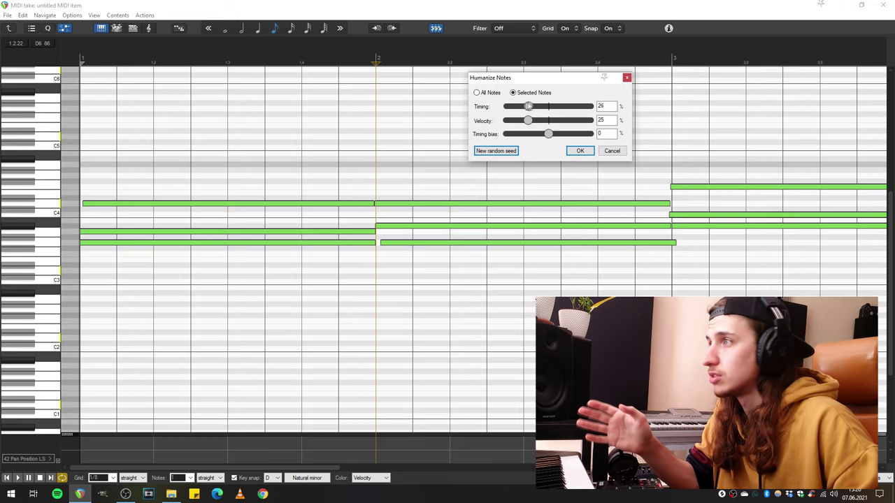
pyautogui.click(576, 152)
pyautogui.press('space')
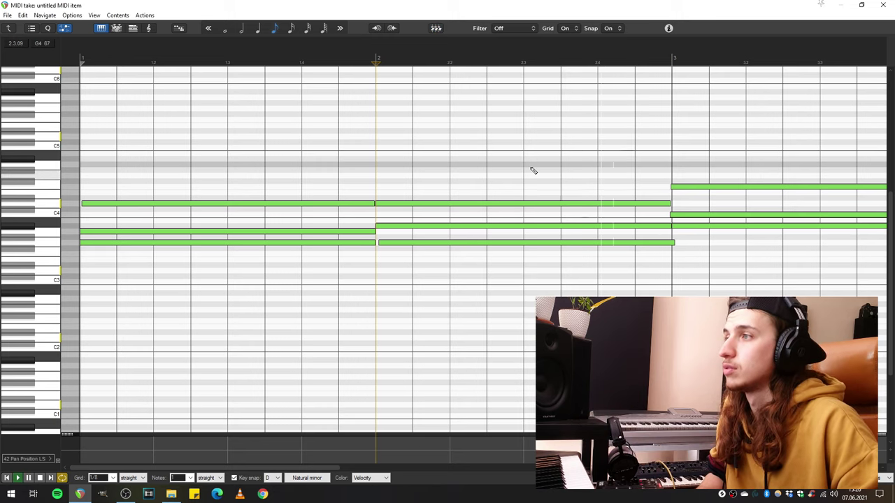
# Step: Delete all media items from the arrangement while keeping the tracks
pyautogui.scroll(-3, 533, 170)
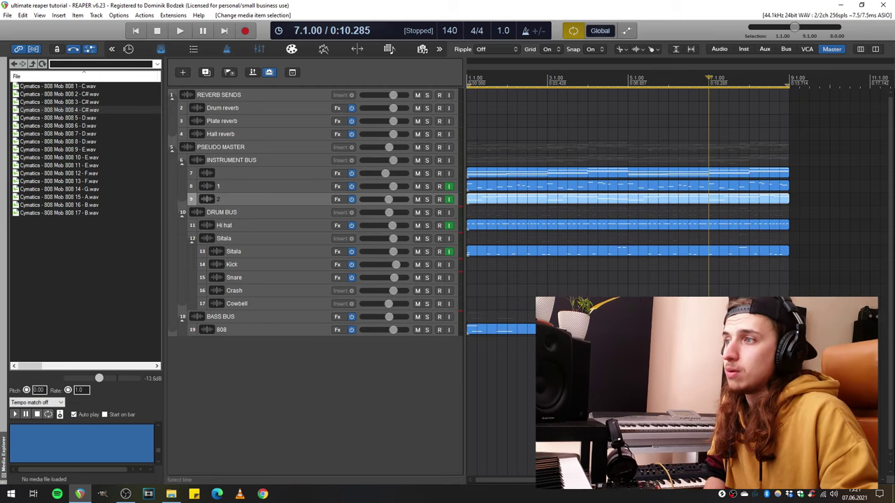
pyautogui.hotkey('ctrl', 'a')
pyautogui.press('Delete')
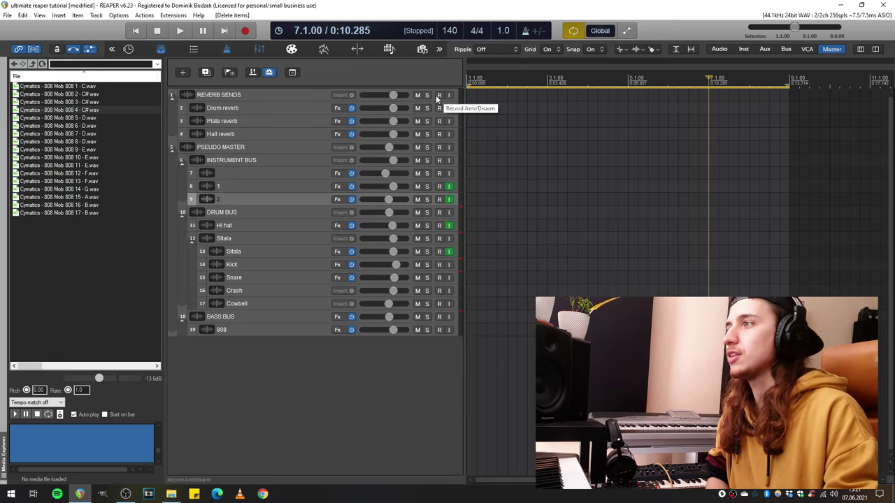
# Step: Save the project as a project template named MAKING BEATS IN REAPER TEMPLATE
pyautogui.click(8, 15)
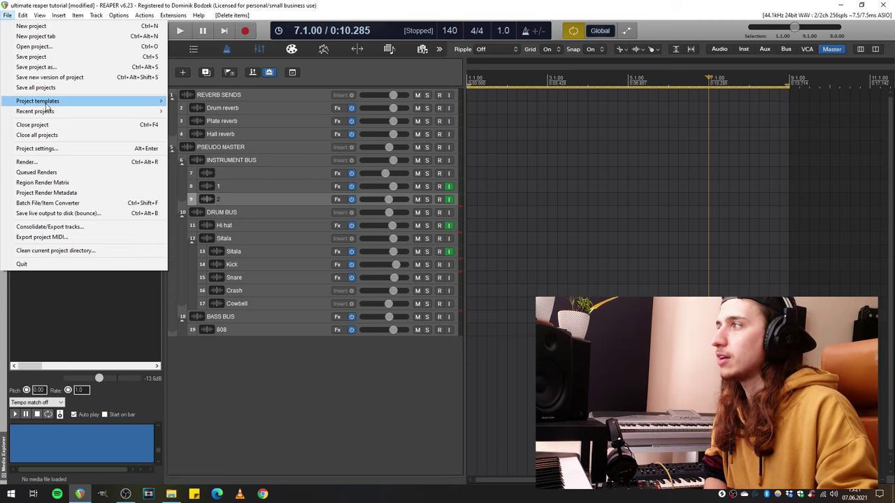
pyautogui.moveTo(47, 105)
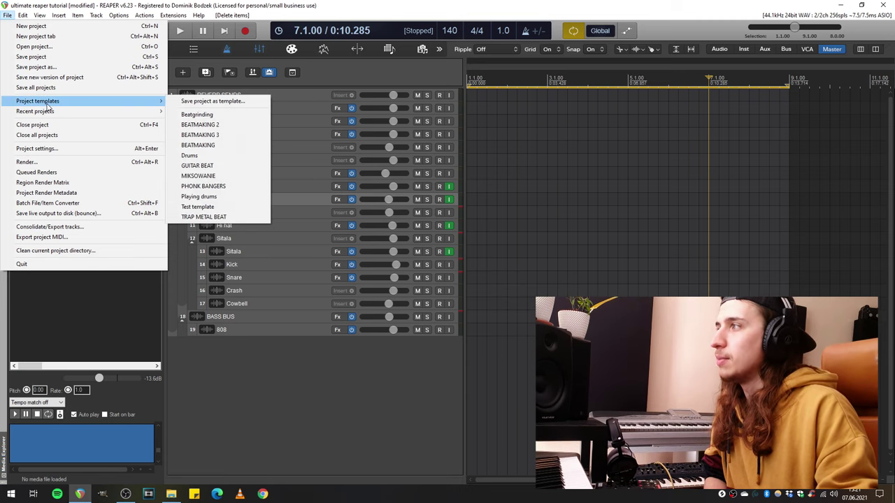
pyautogui.click(188, 103)
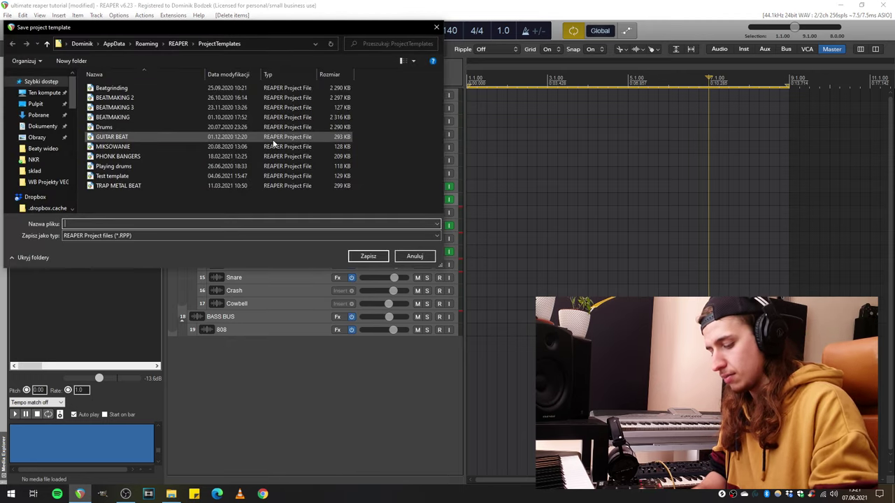
pyautogui.write('MAKING BEATS IN REAPER TEMPLATE')
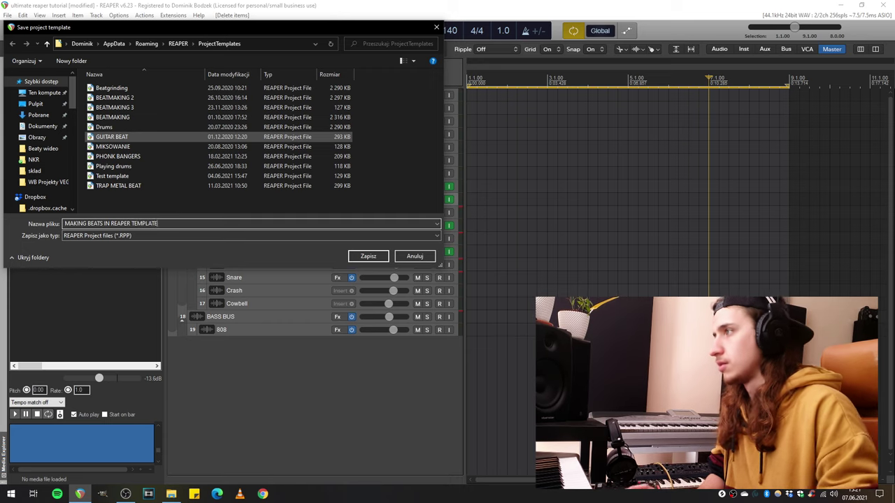
pyautogui.press('Return')
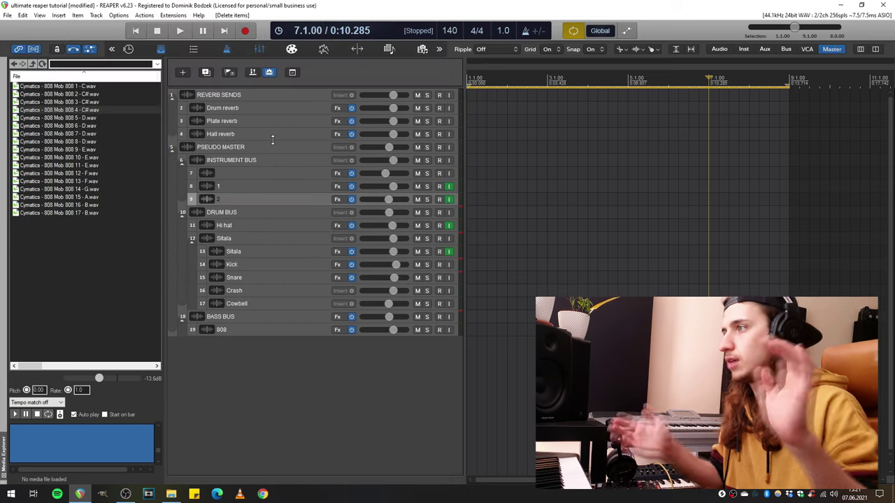
# Step: Open a new project tab, load the MAKING BEATS IN REAPER TEMPLATE project template there and select the BASS BUS track
pyautogui.click(7, 15)
pyautogui.click(20, 35)
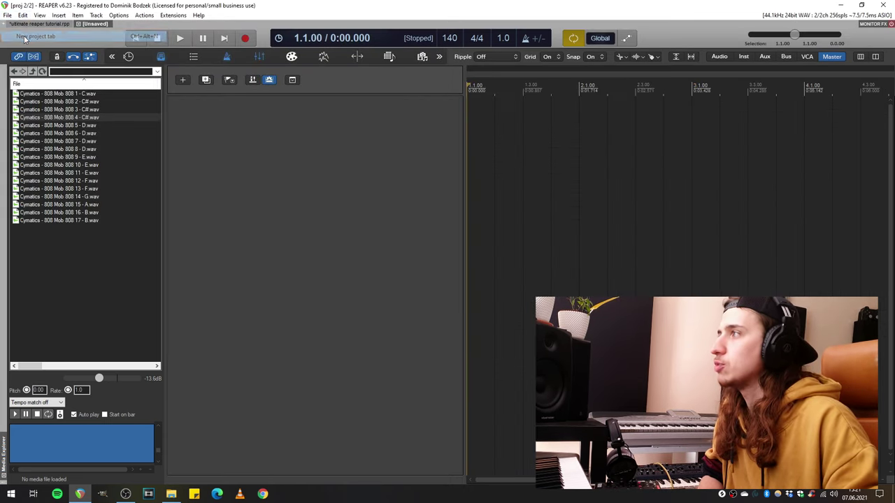
pyautogui.click(7, 15)
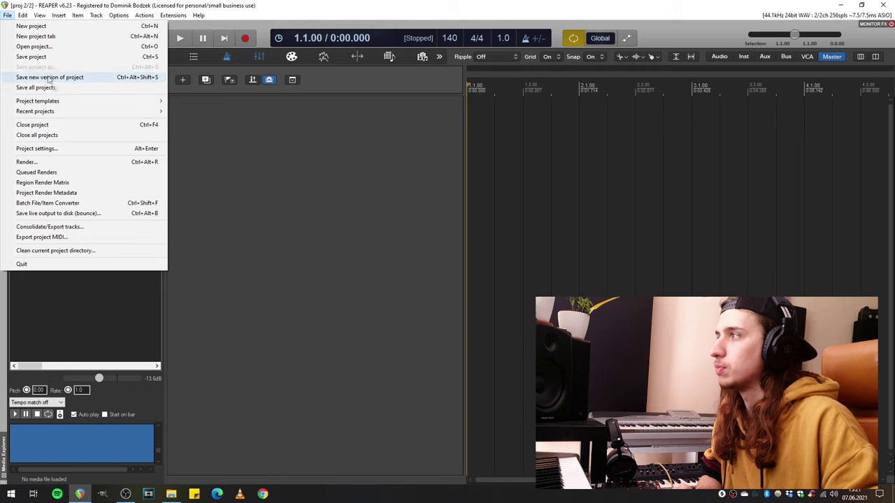
pyautogui.moveTo(88, 105)
pyautogui.click(224, 176)
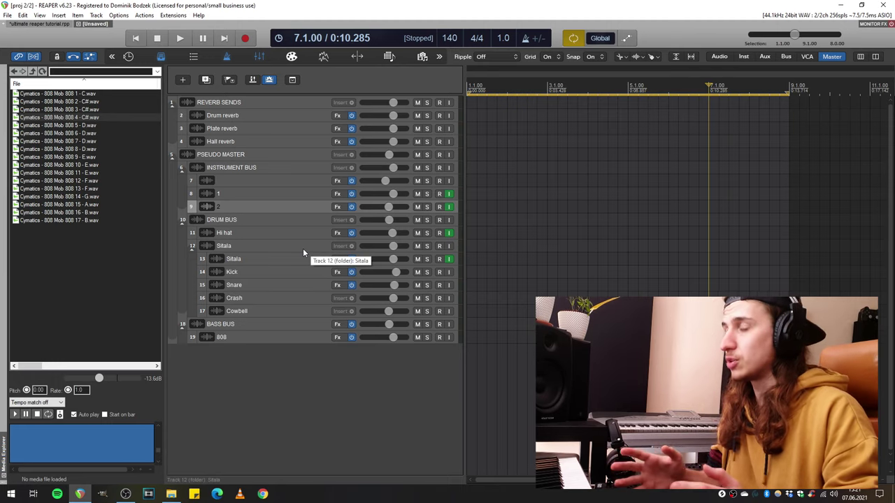
pyautogui.click(305, 324)
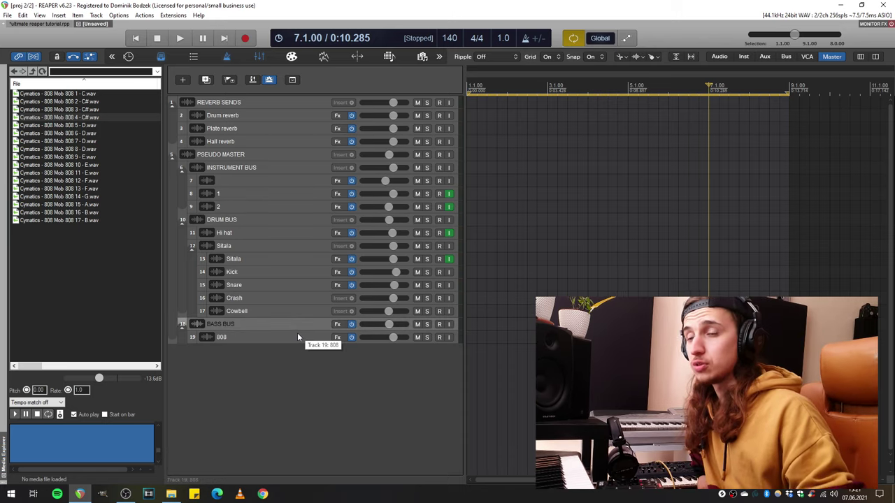